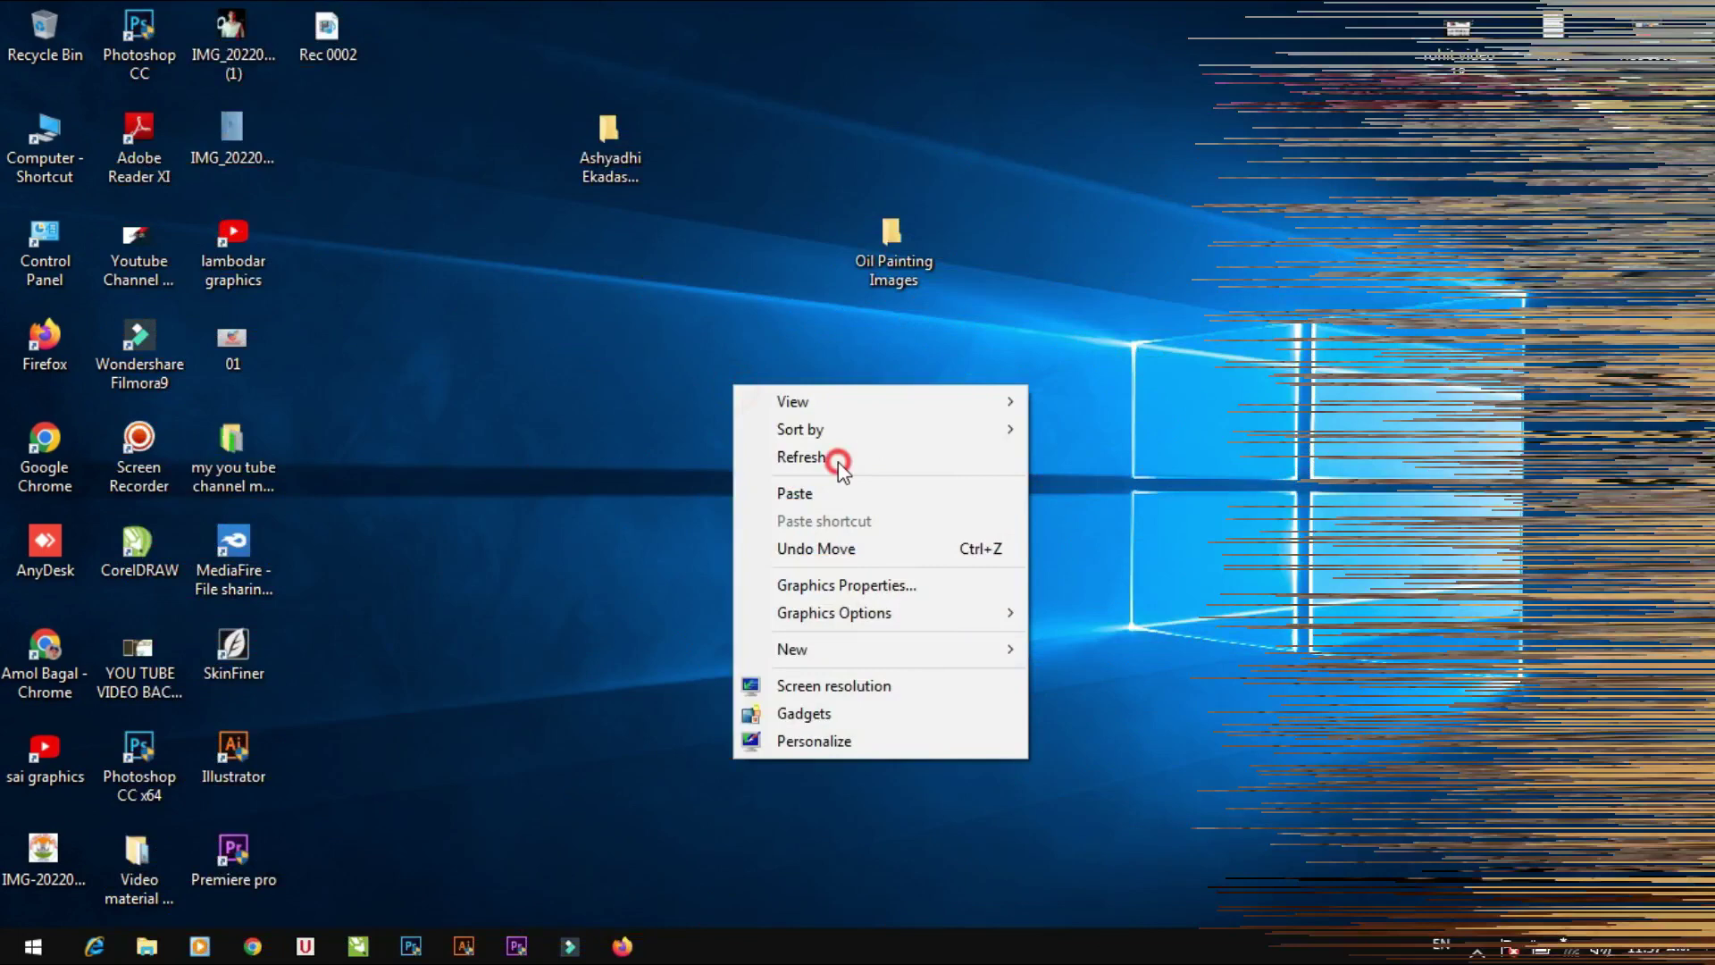
# Refresh the desktop before launching Photoshop CC.
pyautogui.click(838, 462)
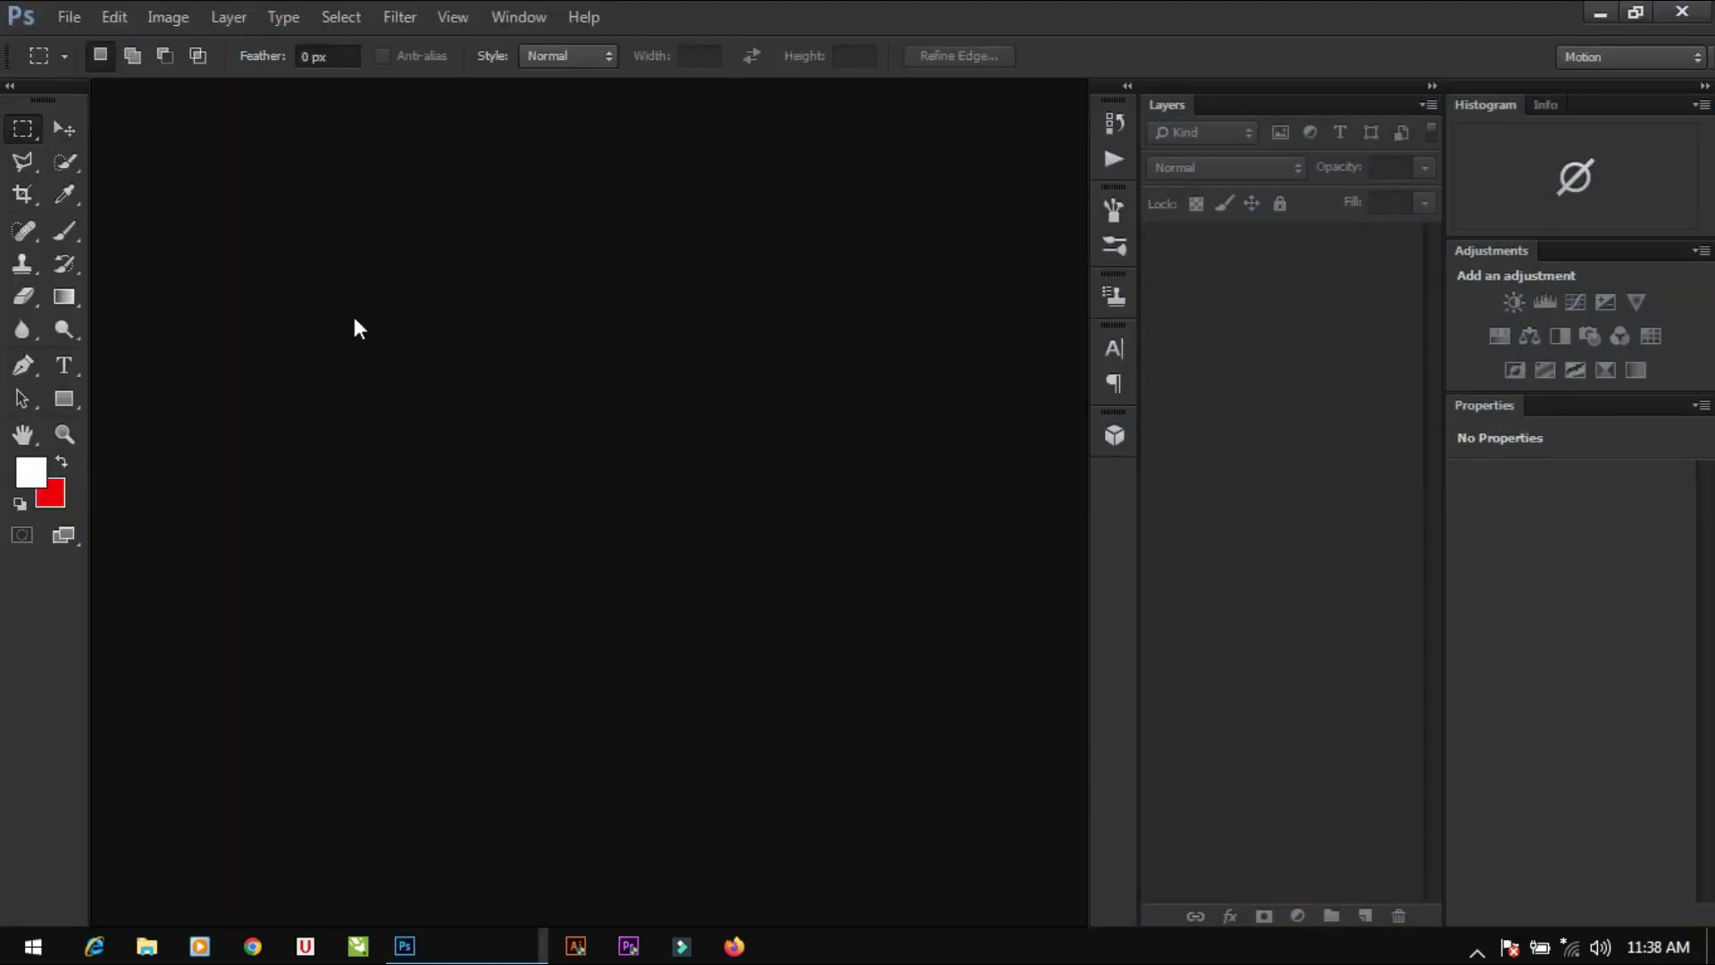
pyautogui.click(70, 126)
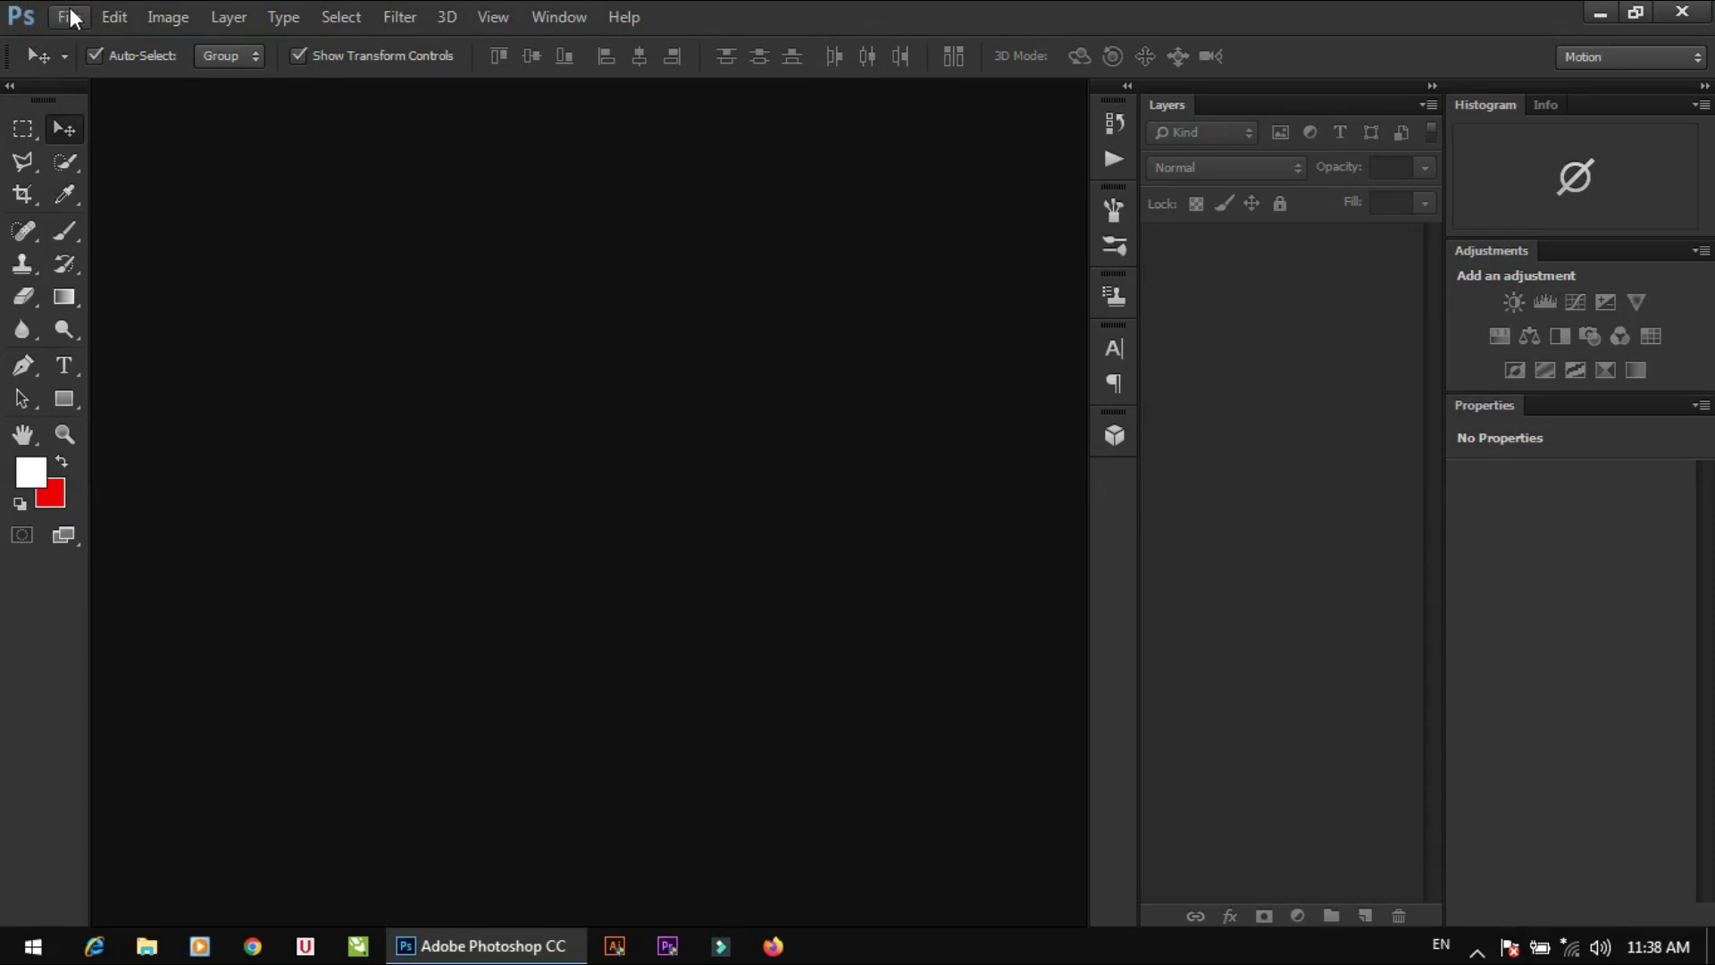
pyautogui.click(409, 19)
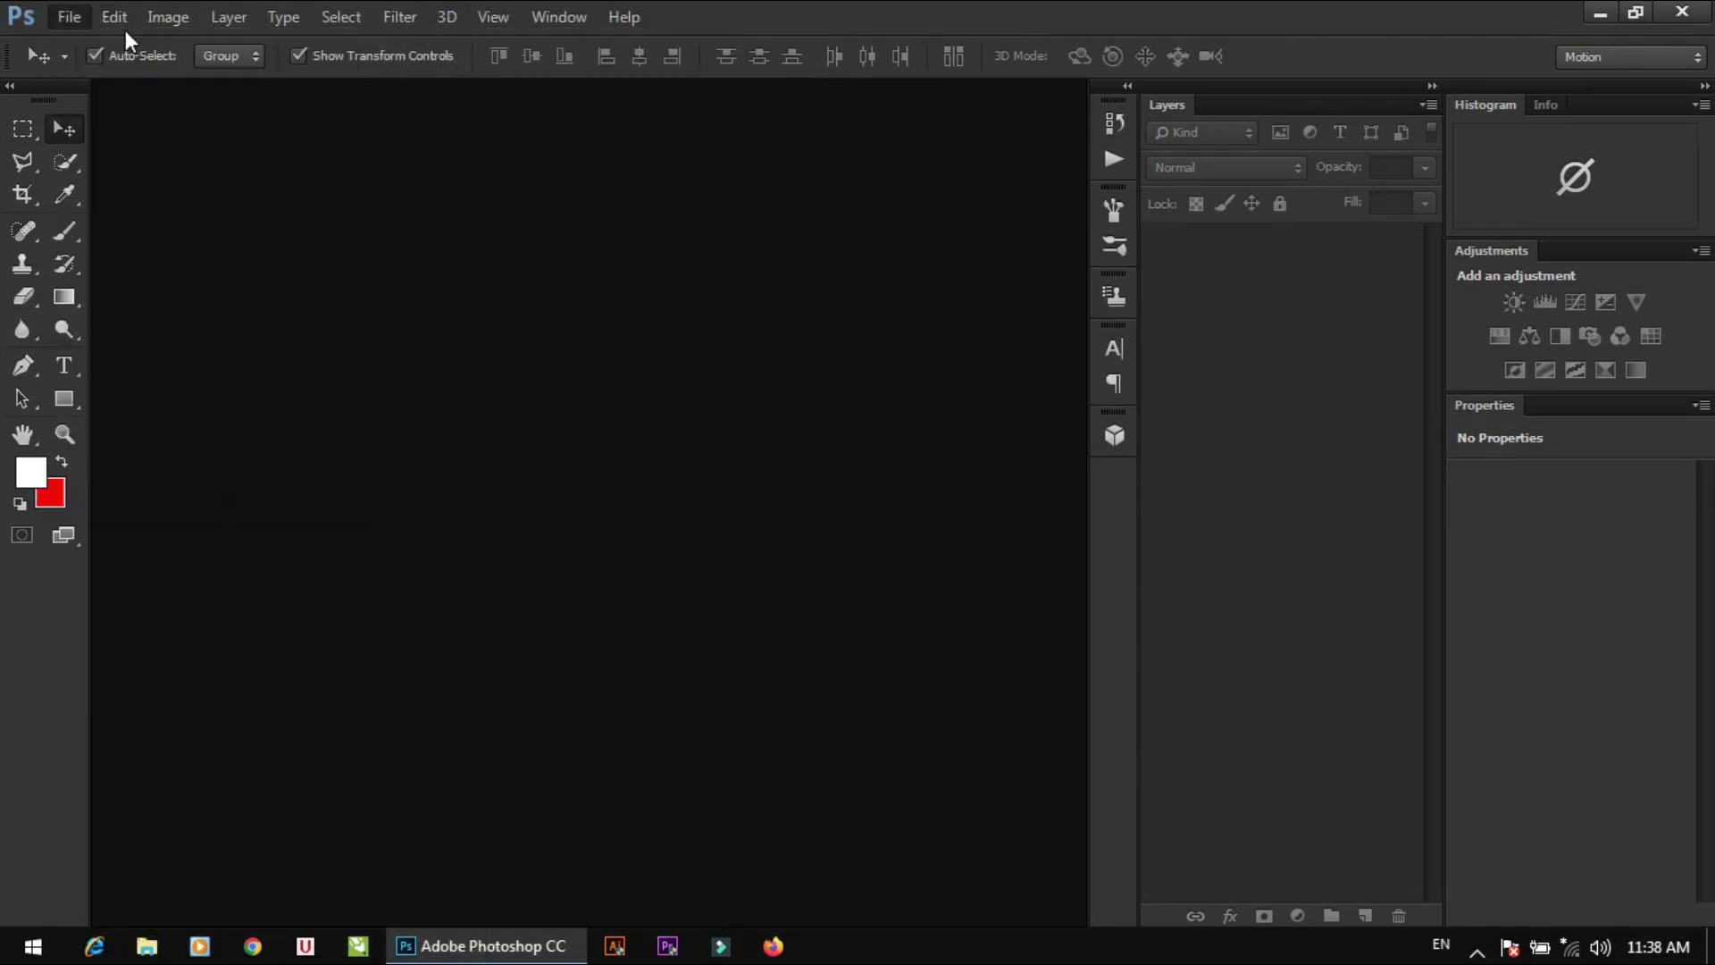
pyautogui.click(68, 16)
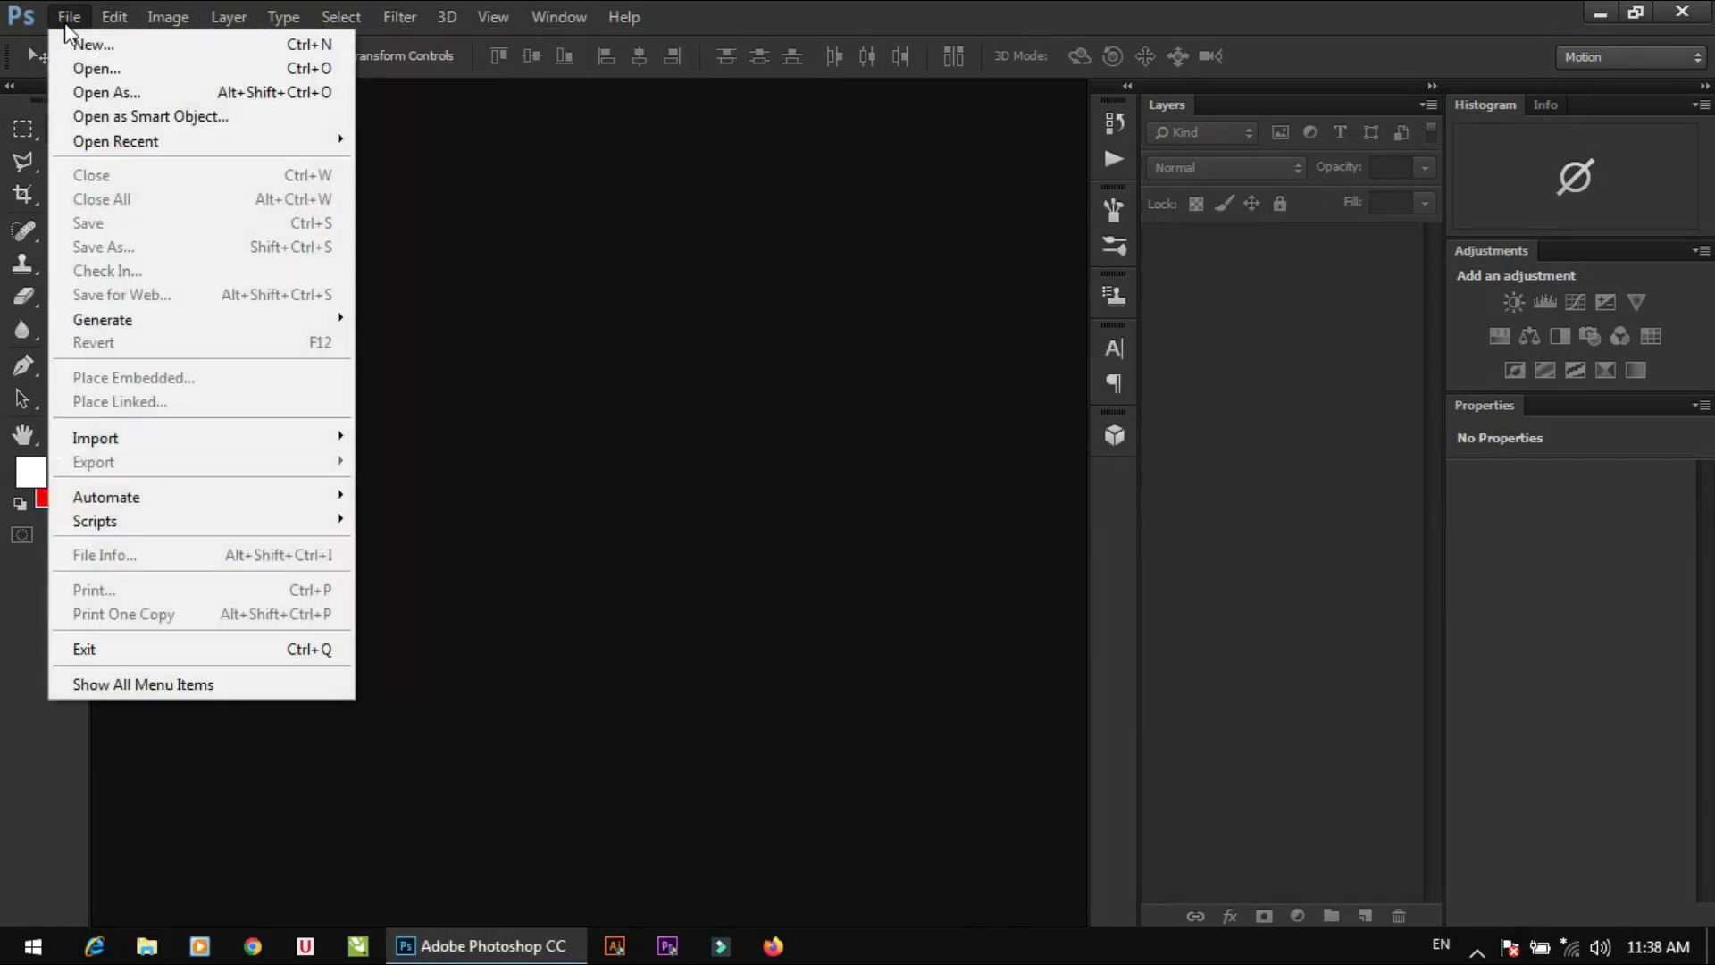
pyautogui.click(90, 69)
pyautogui.doubleClick(400, 205)
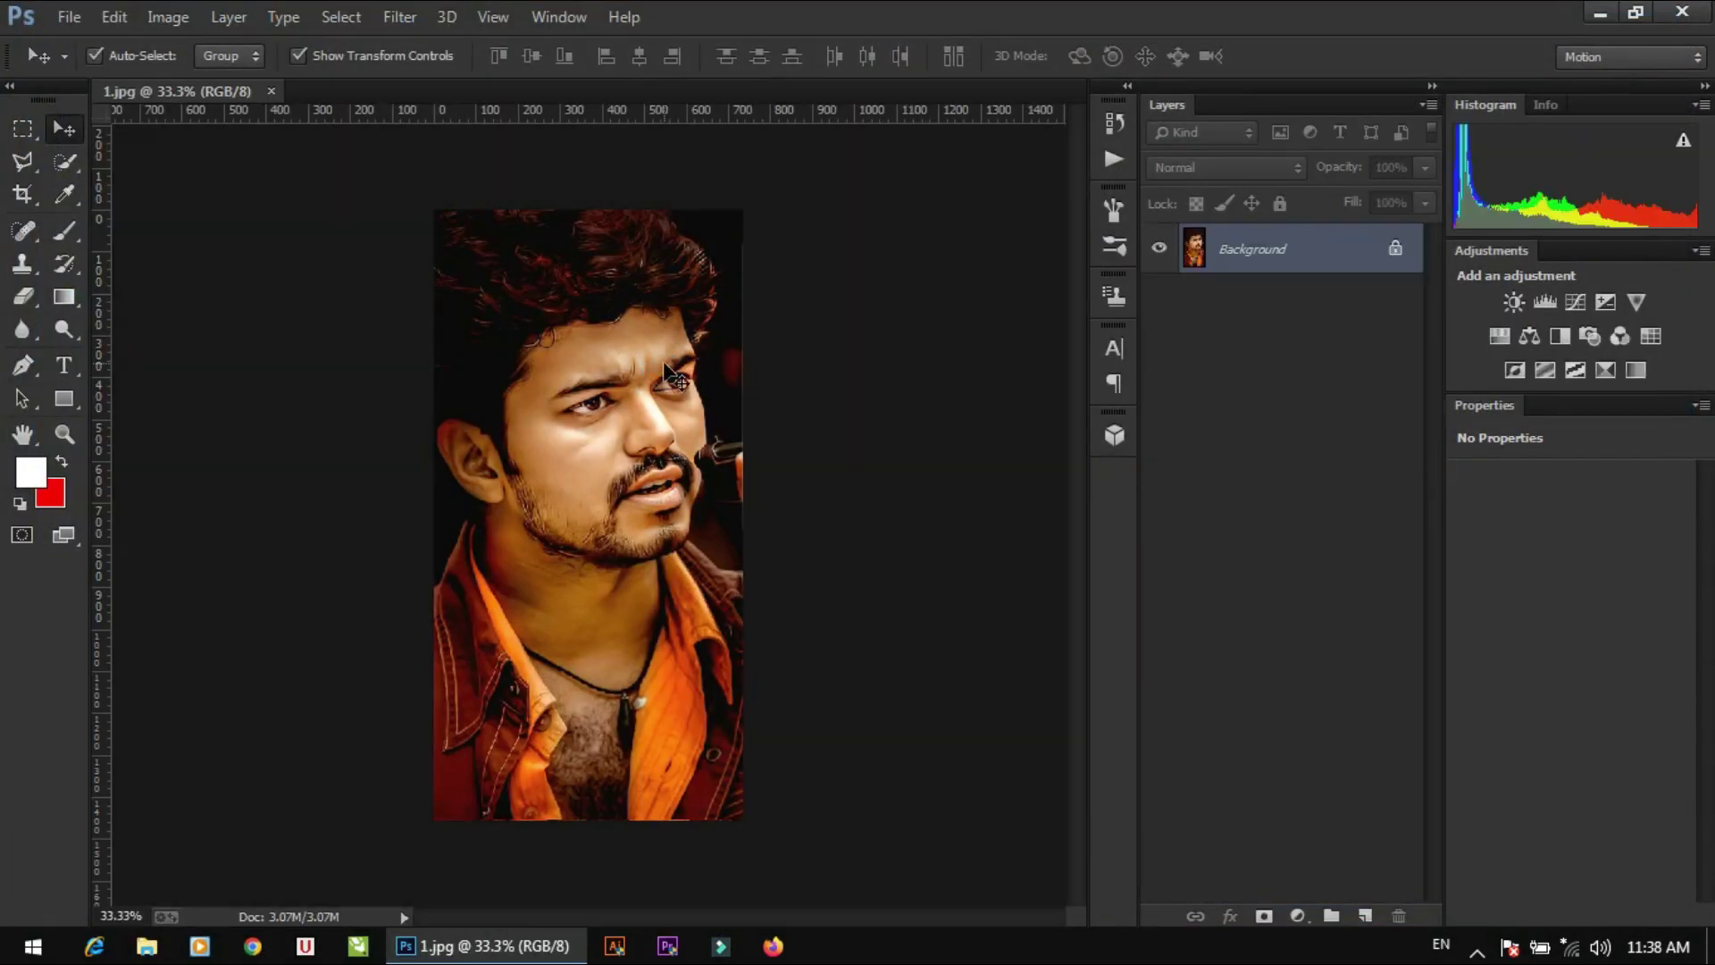
pyautogui.press('z')
pyautogui.click(623, 420)
pyautogui.click(504, 583)
pyautogui.keyDown('alt'); pyautogui.click(521, 598); pyautogui.keyUp('alt')
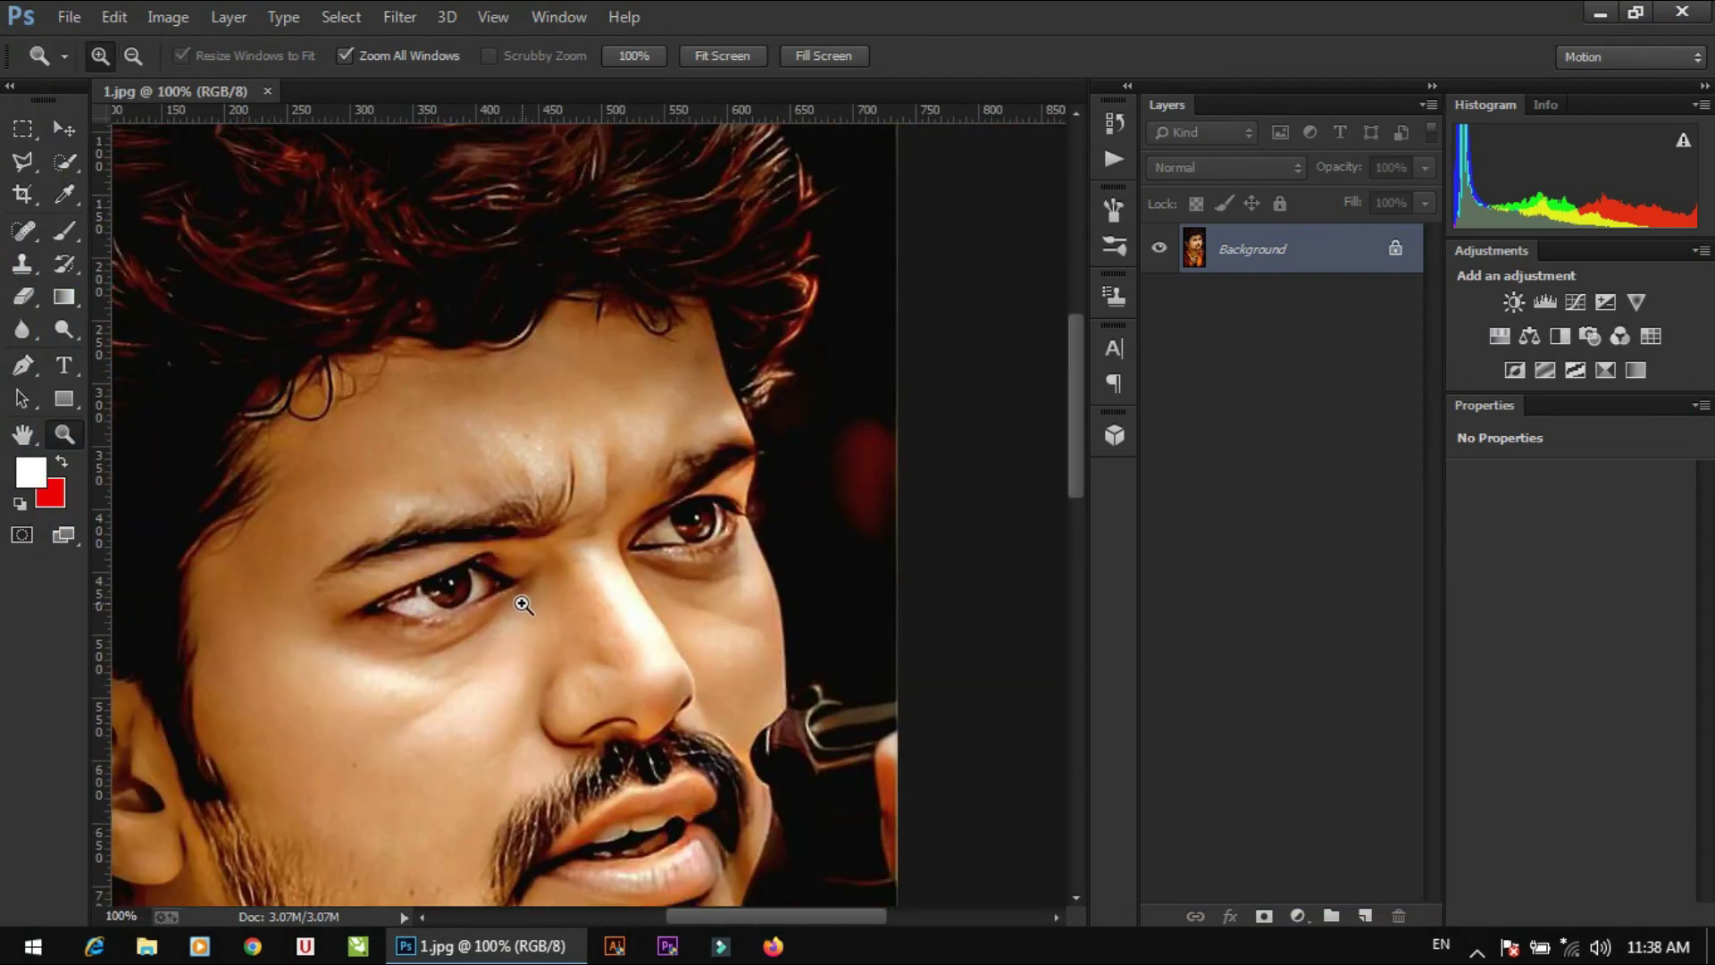
pyautogui.keyDown('alt'); pyautogui.click(674, 457); pyautogui.keyUp('alt')
pyautogui.scroll(1, 675, 457)
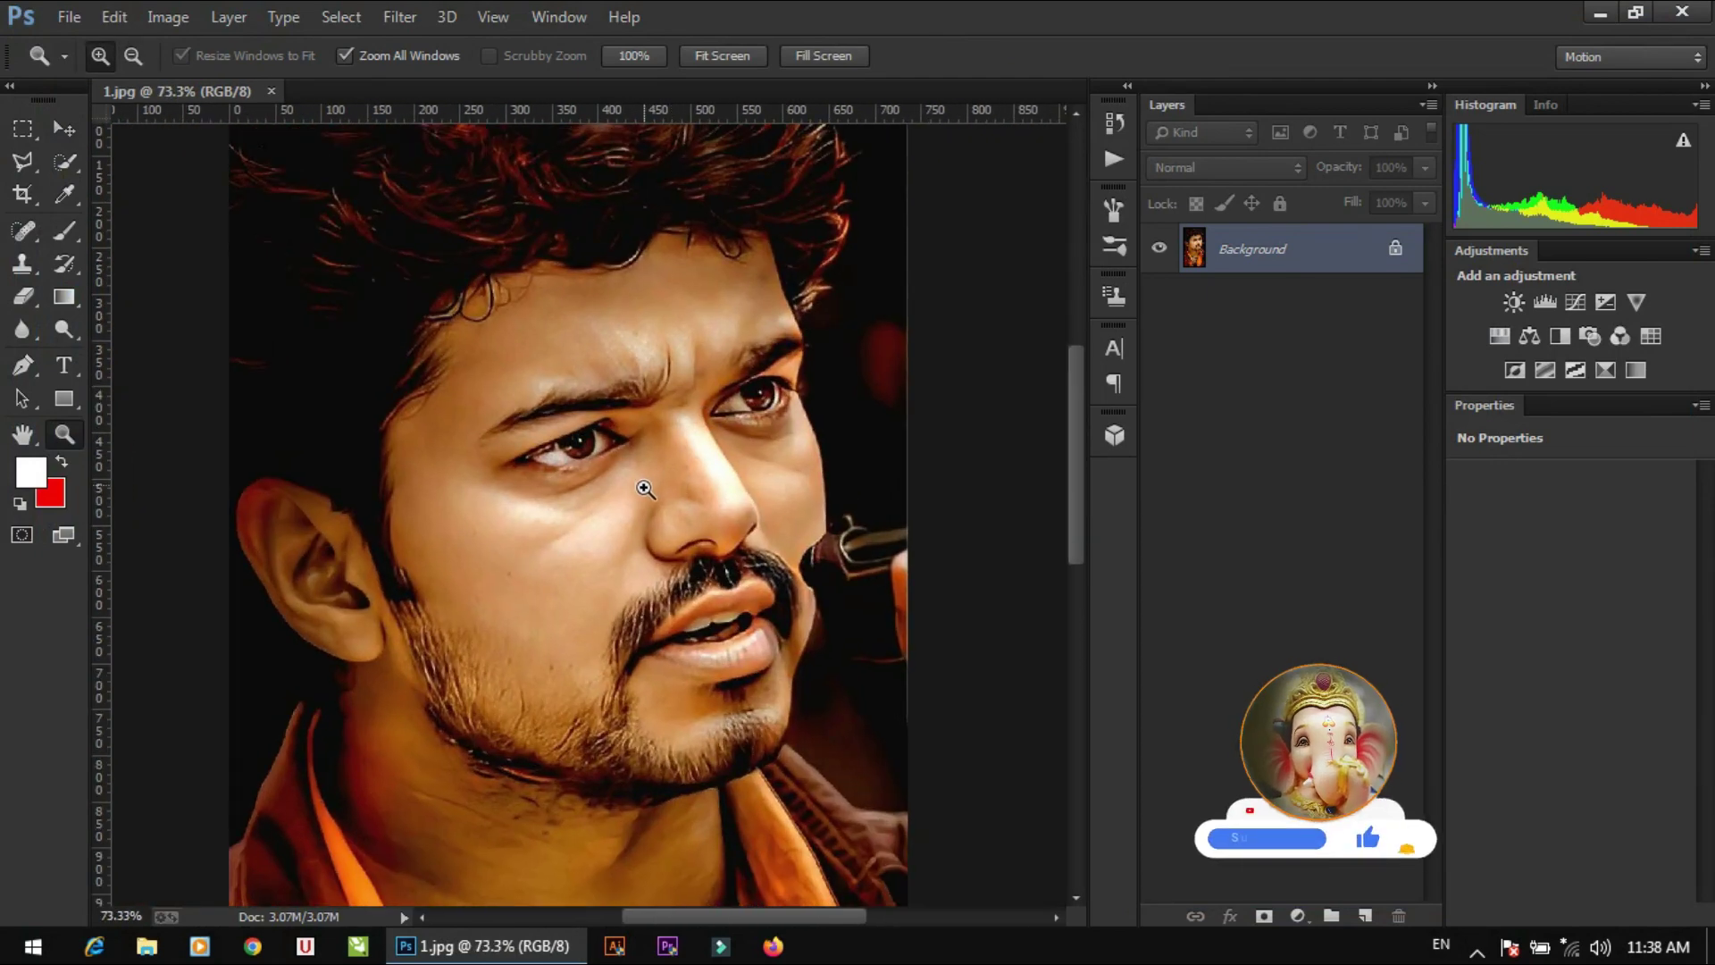
pyautogui.press('v')
pyautogui.click(399, 16)
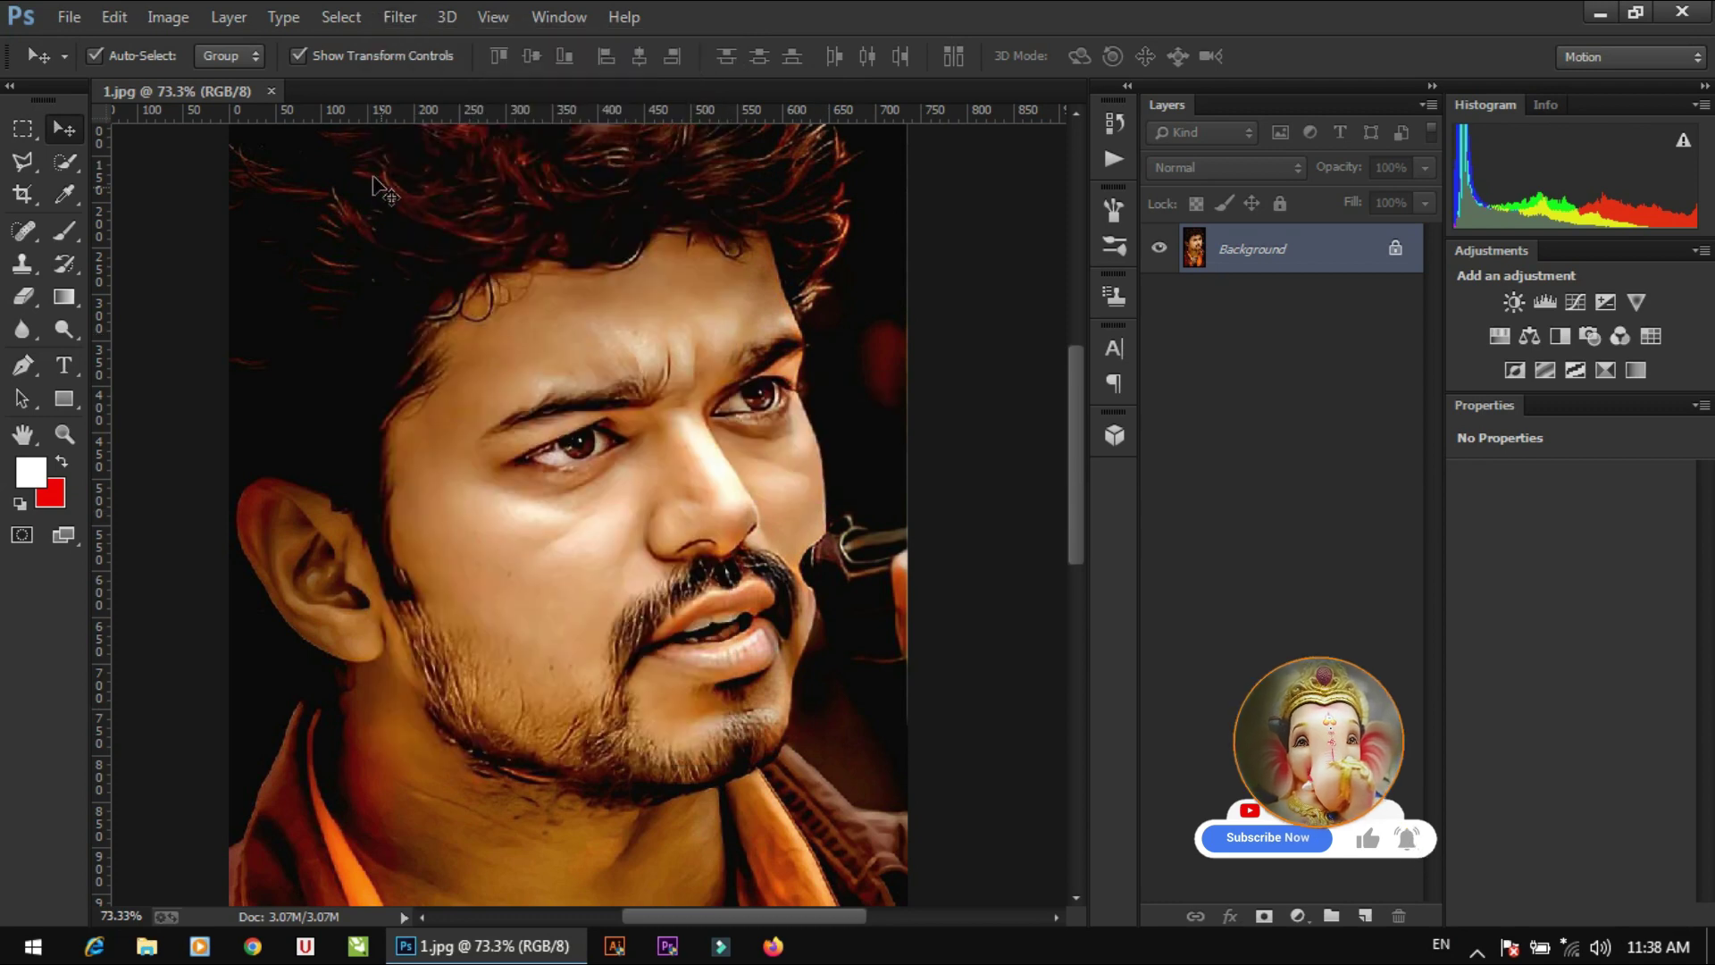
pyautogui.click(271, 91)
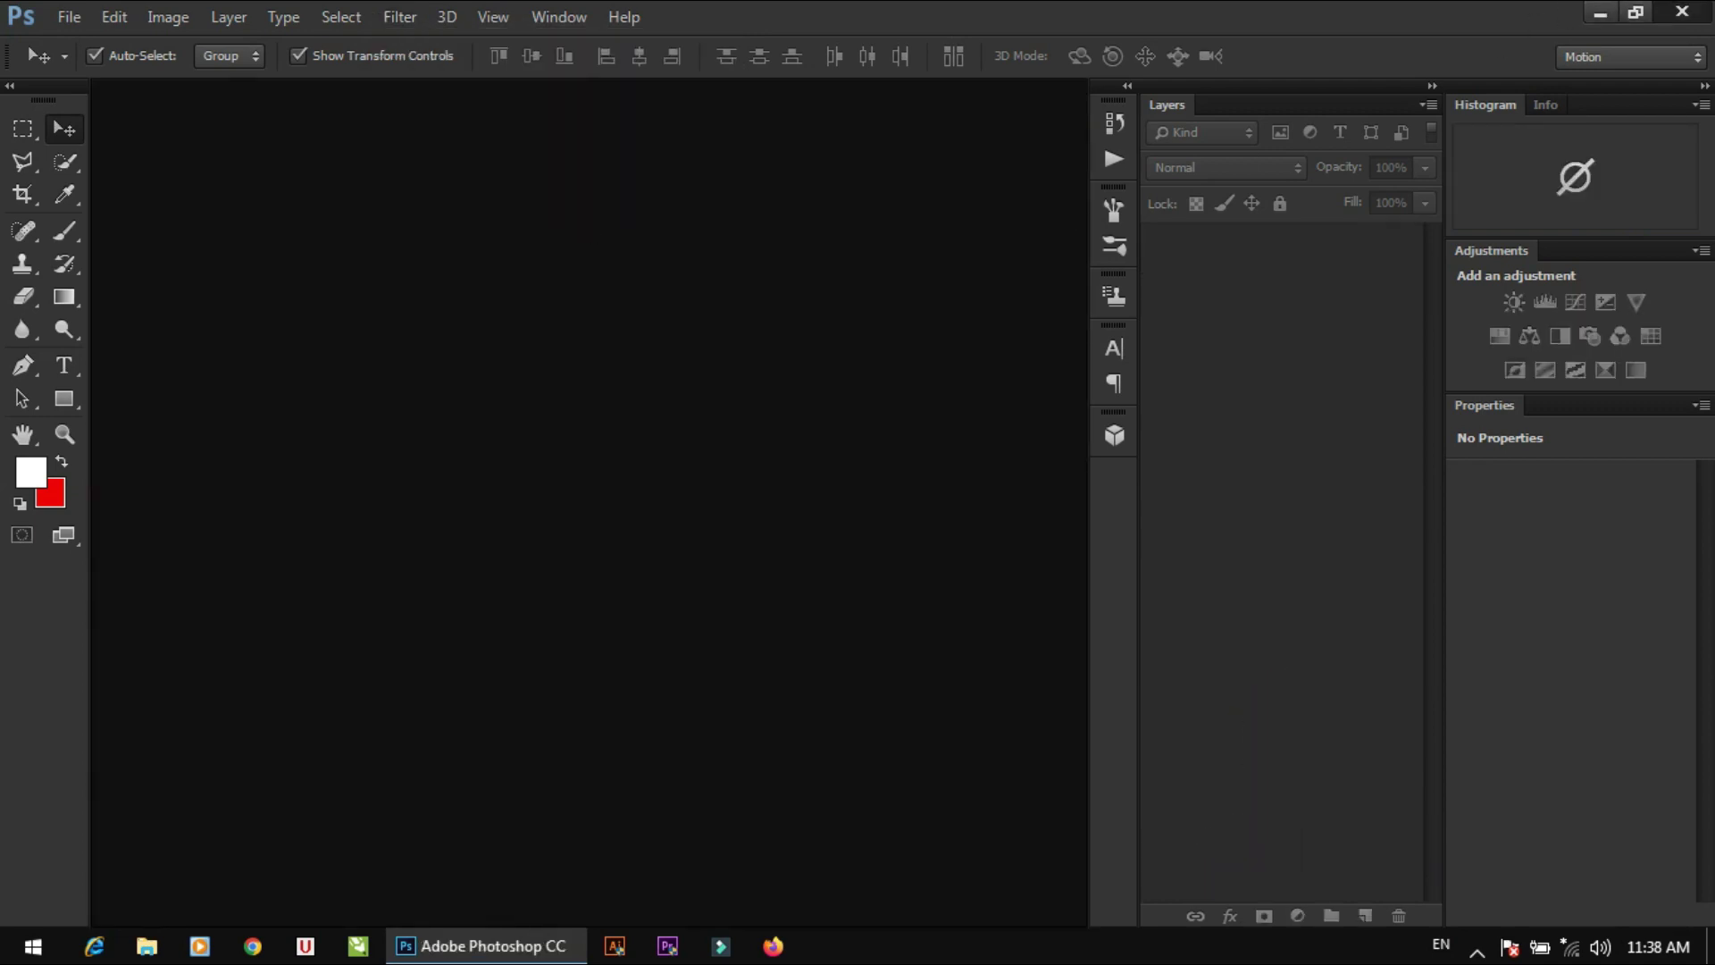
pyautogui.click(1599, 12)
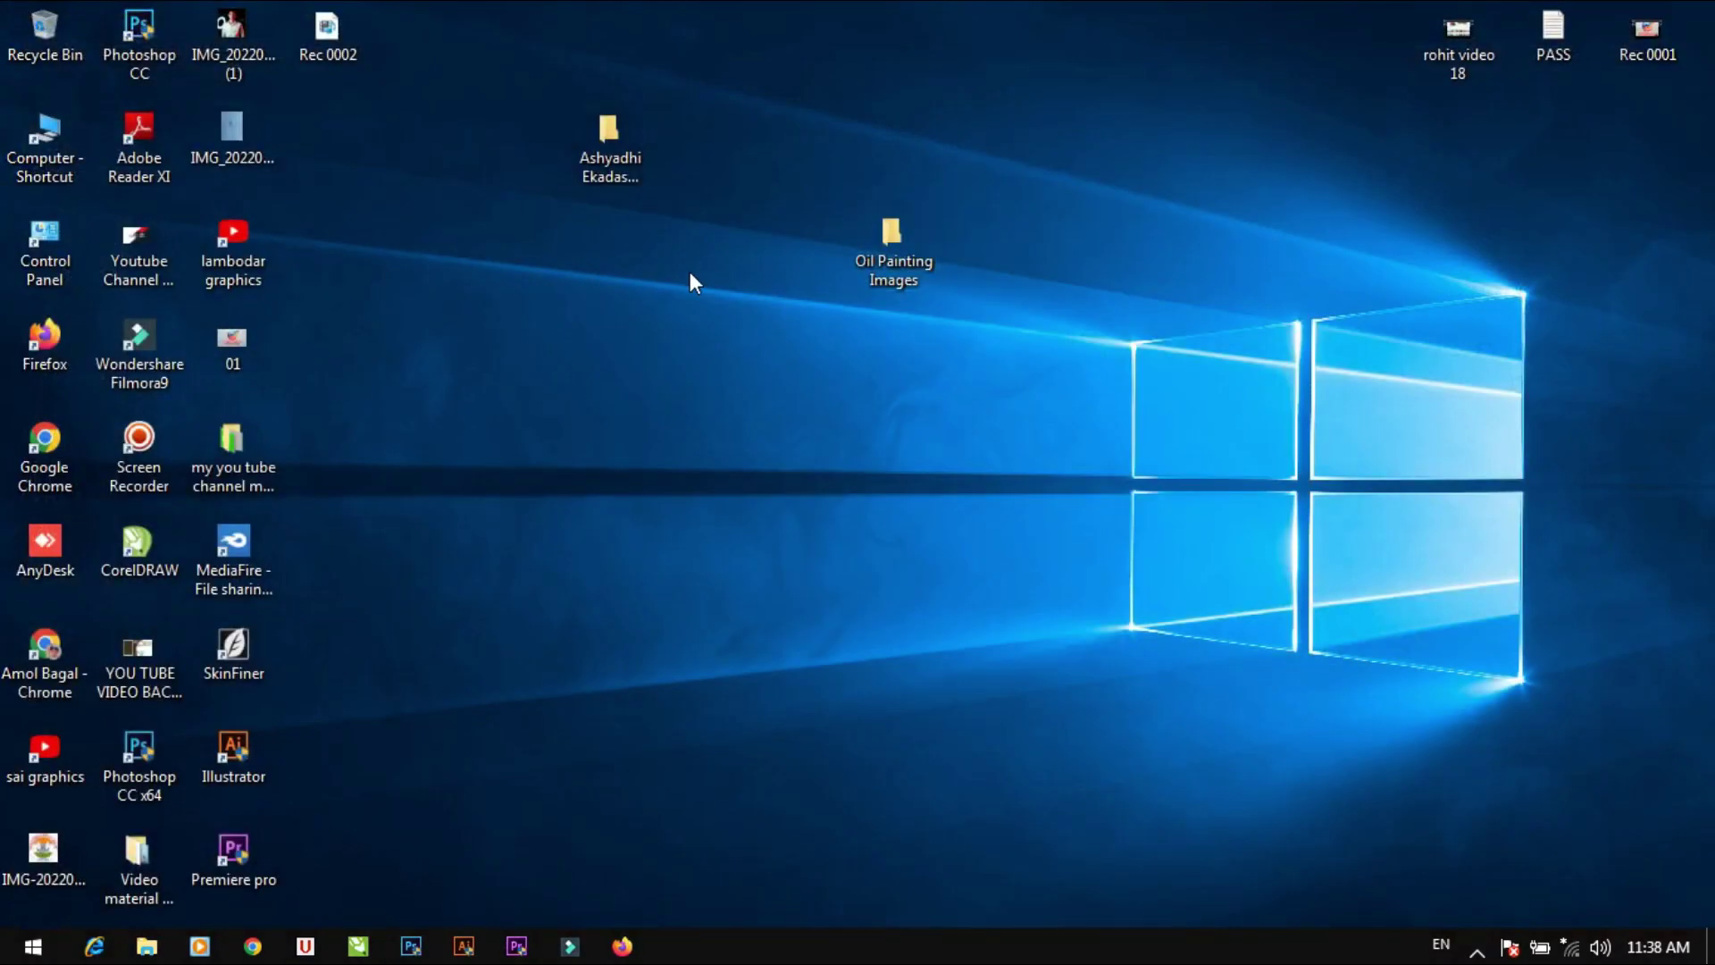
# Browse the Oil Painting Images folder and its OIL Paint Plugin subfolder, then return.
pyautogui.doubleClick(893, 234)
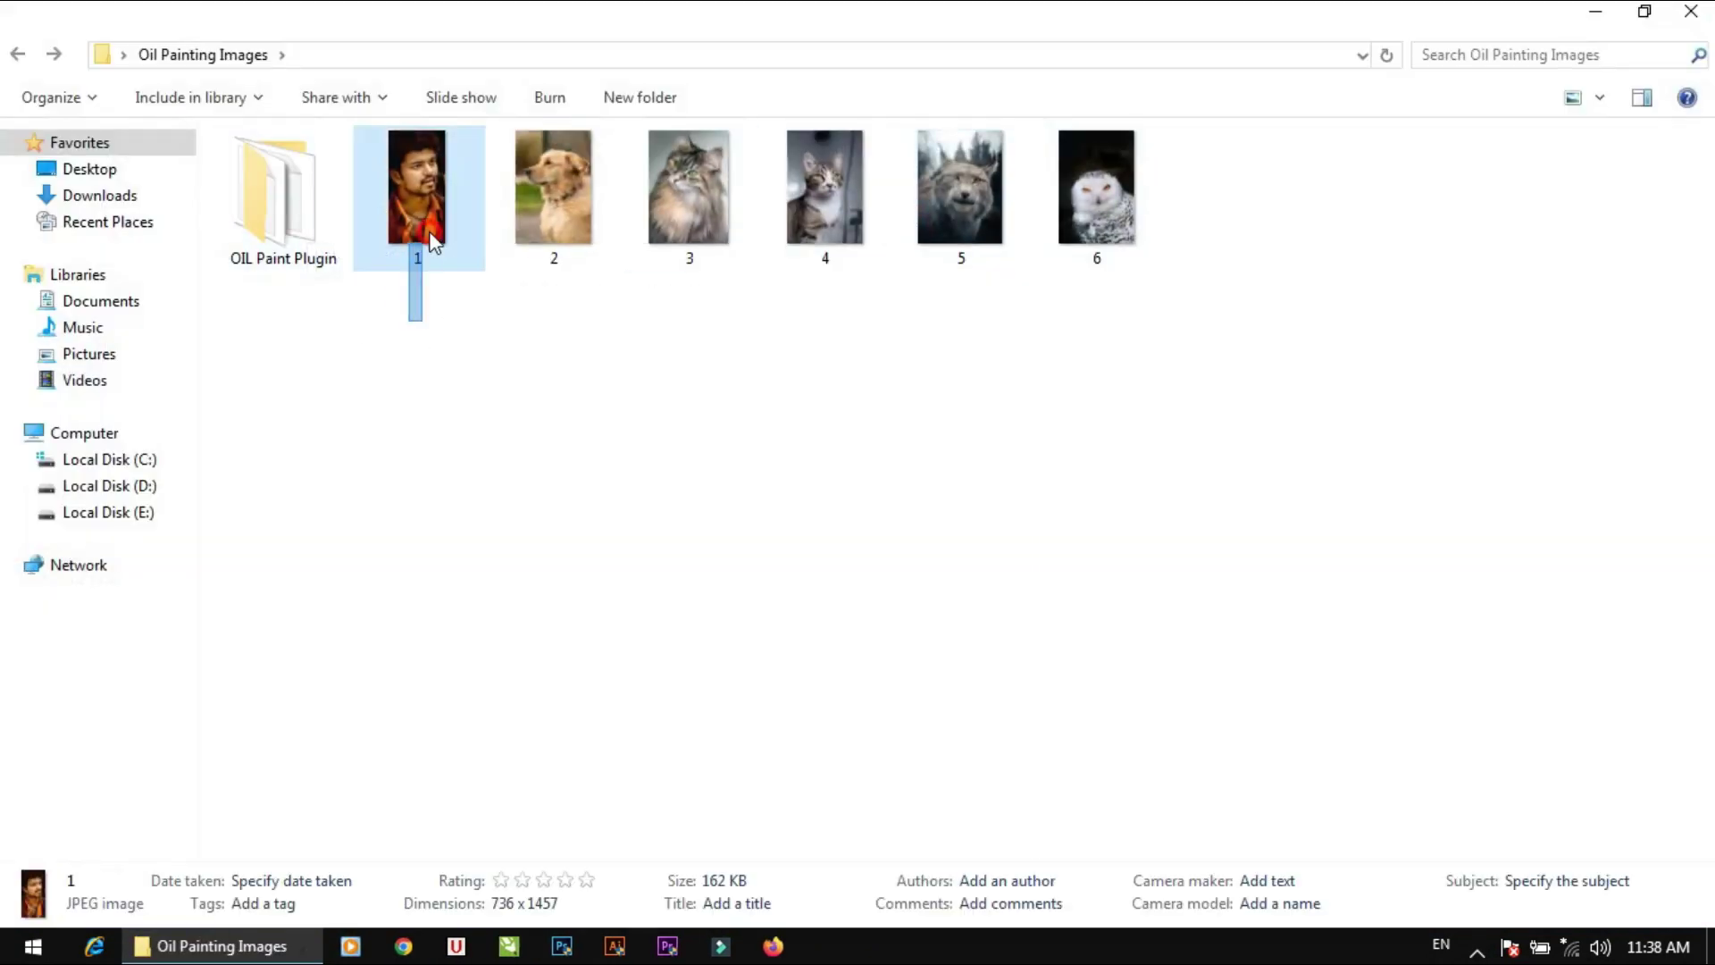
pyautogui.moveTo(418, 344); pyautogui.dragTo(1099, 237)
pyautogui.click(766, 406)
pyautogui.doubleClick(267, 191)
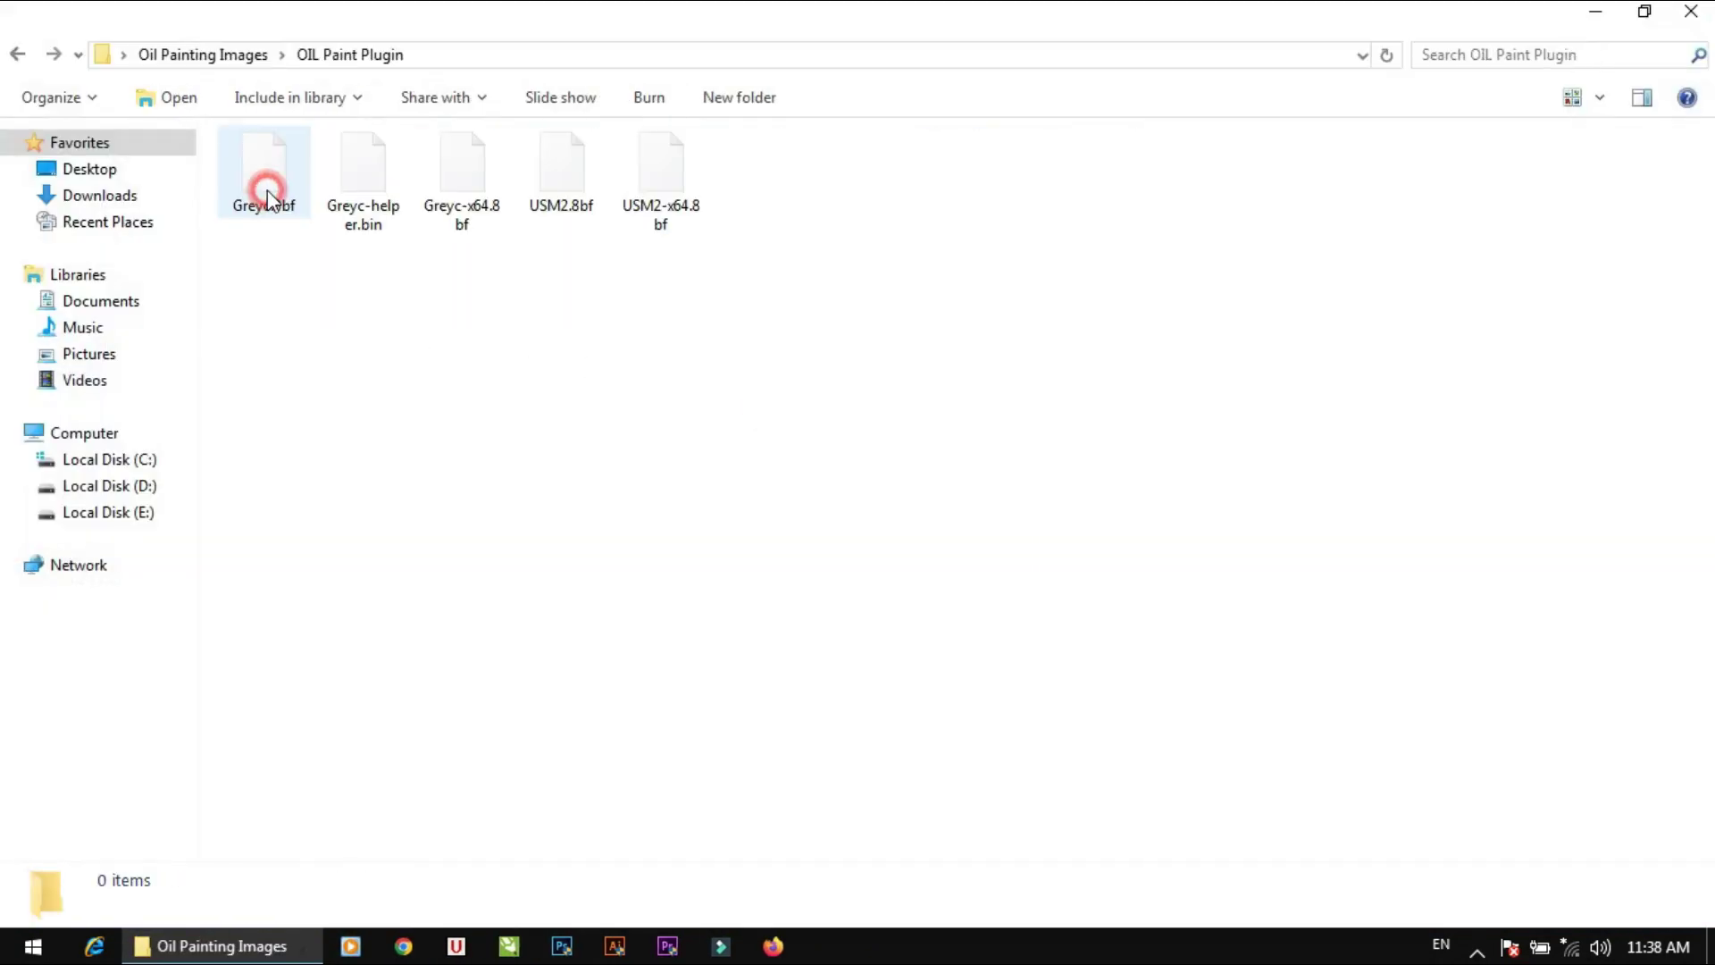
pyautogui.moveTo(284, 295); pyautogui.dragTo(625, 179)
pyautogui.click(593, 364)
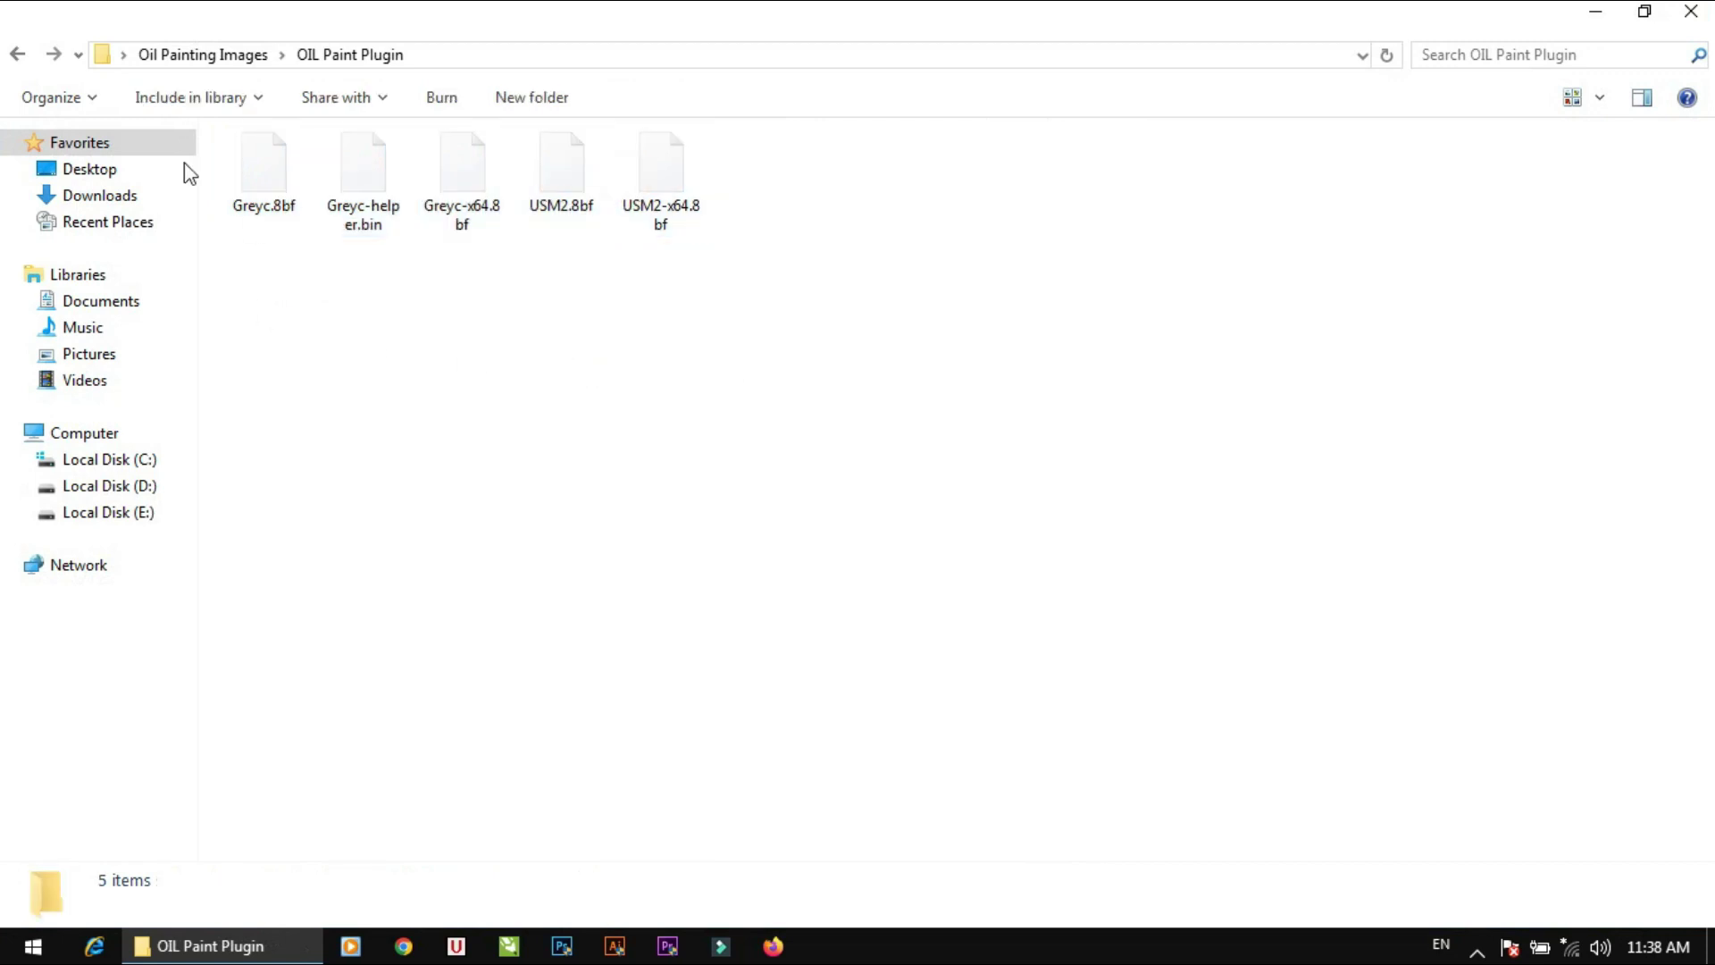
pyautogui.click(17, 53)
# Check the OIL Paint Plugin folder's size on disk in its Properties.
pyautogui.rightClick(295, 240)
pyautogui.click(367, 732)
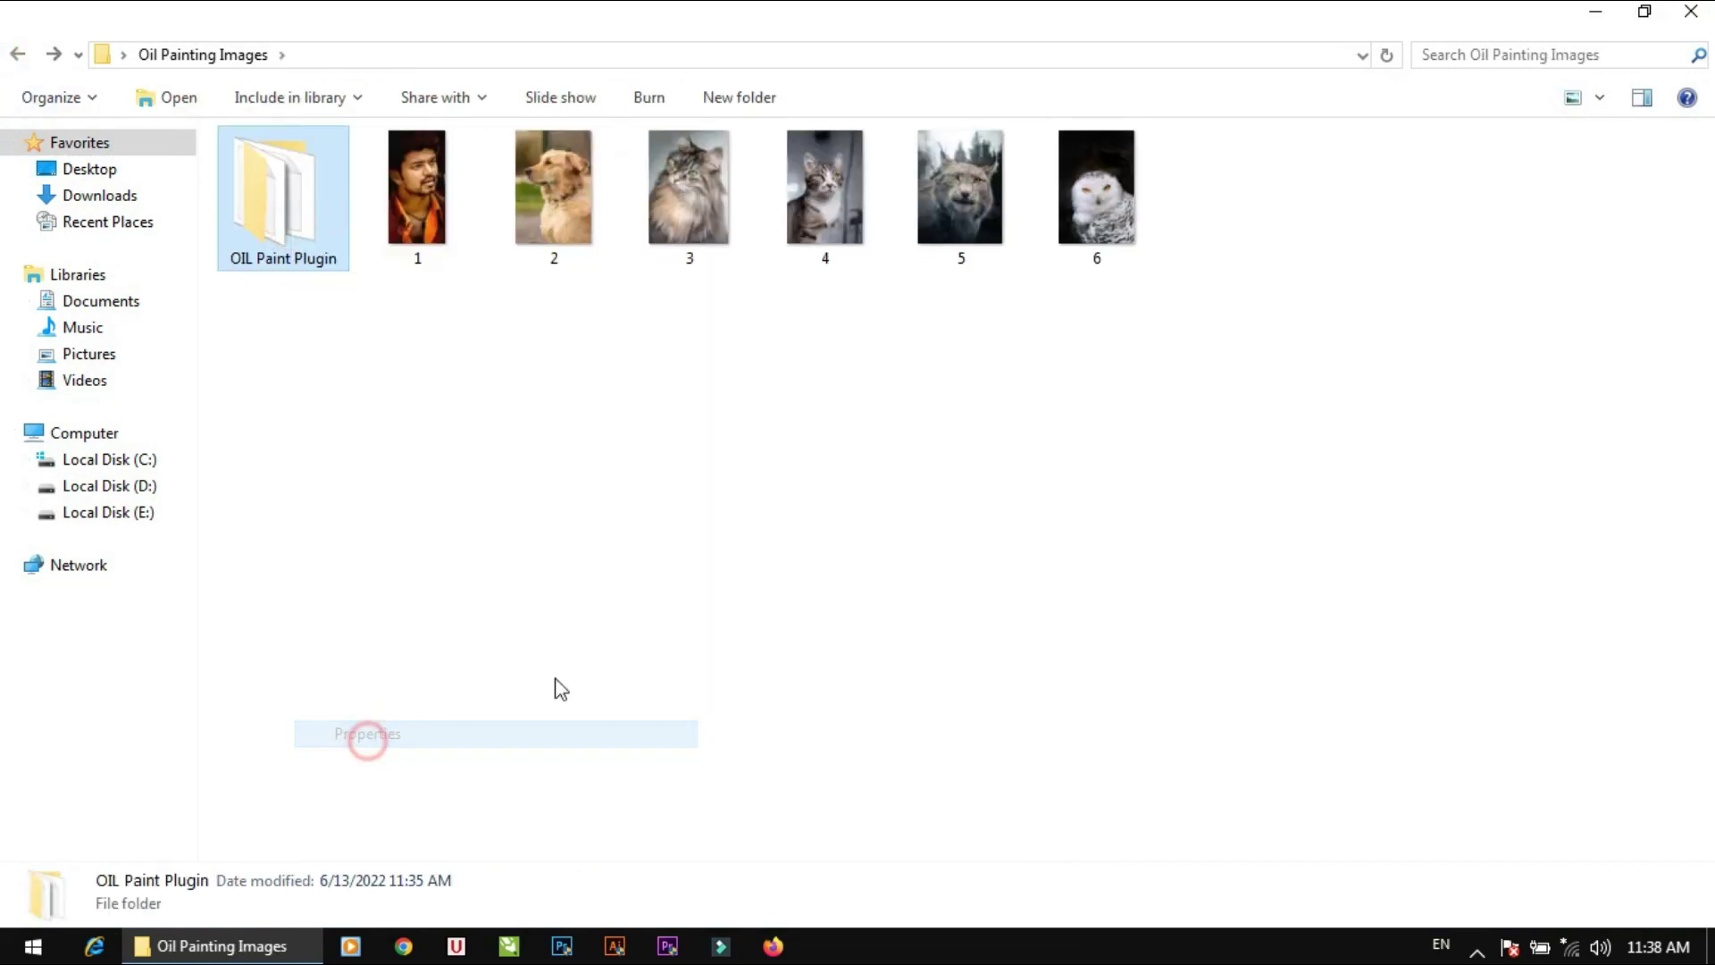
pyautogui.moveTo(589, 492); pyautogui.dragTo(243, 487)
pyautogui.click(740, 243)
# Copy the five OIL Paint Plugin files, close Explorer and reposition the Photoshop shortcut.
pyautogui.doubleClick(272, 219)
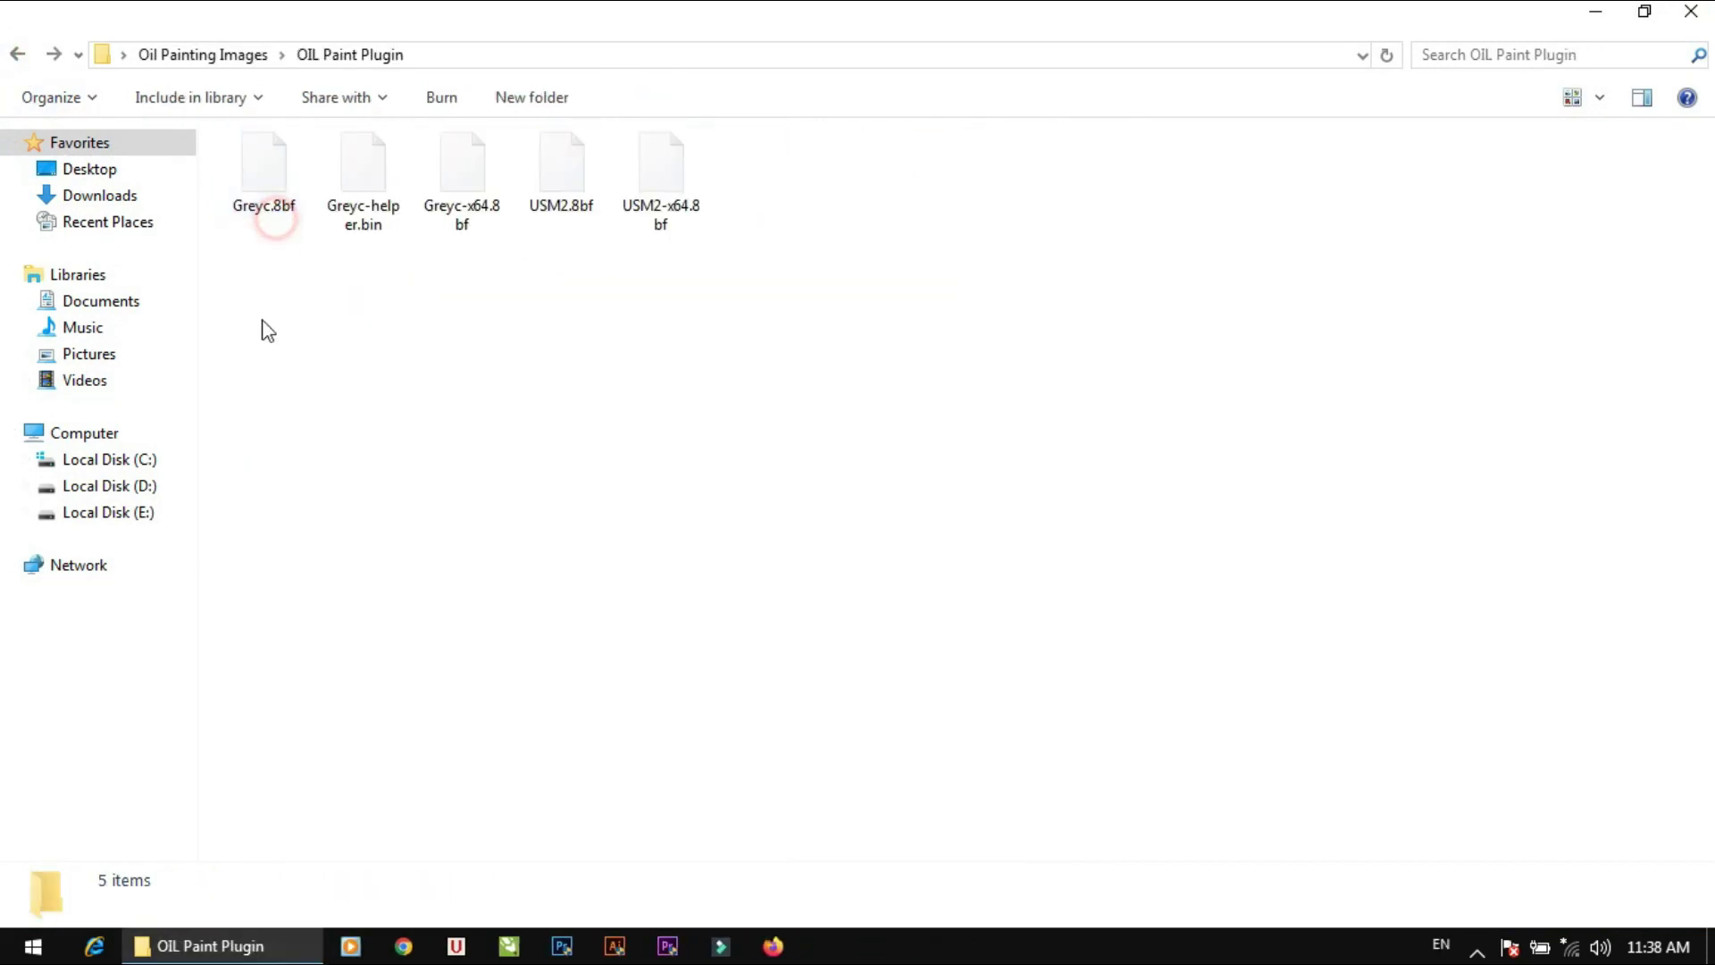
pyautogui.moveTo(264, 329); pyautogui.dragTo(670, 185)
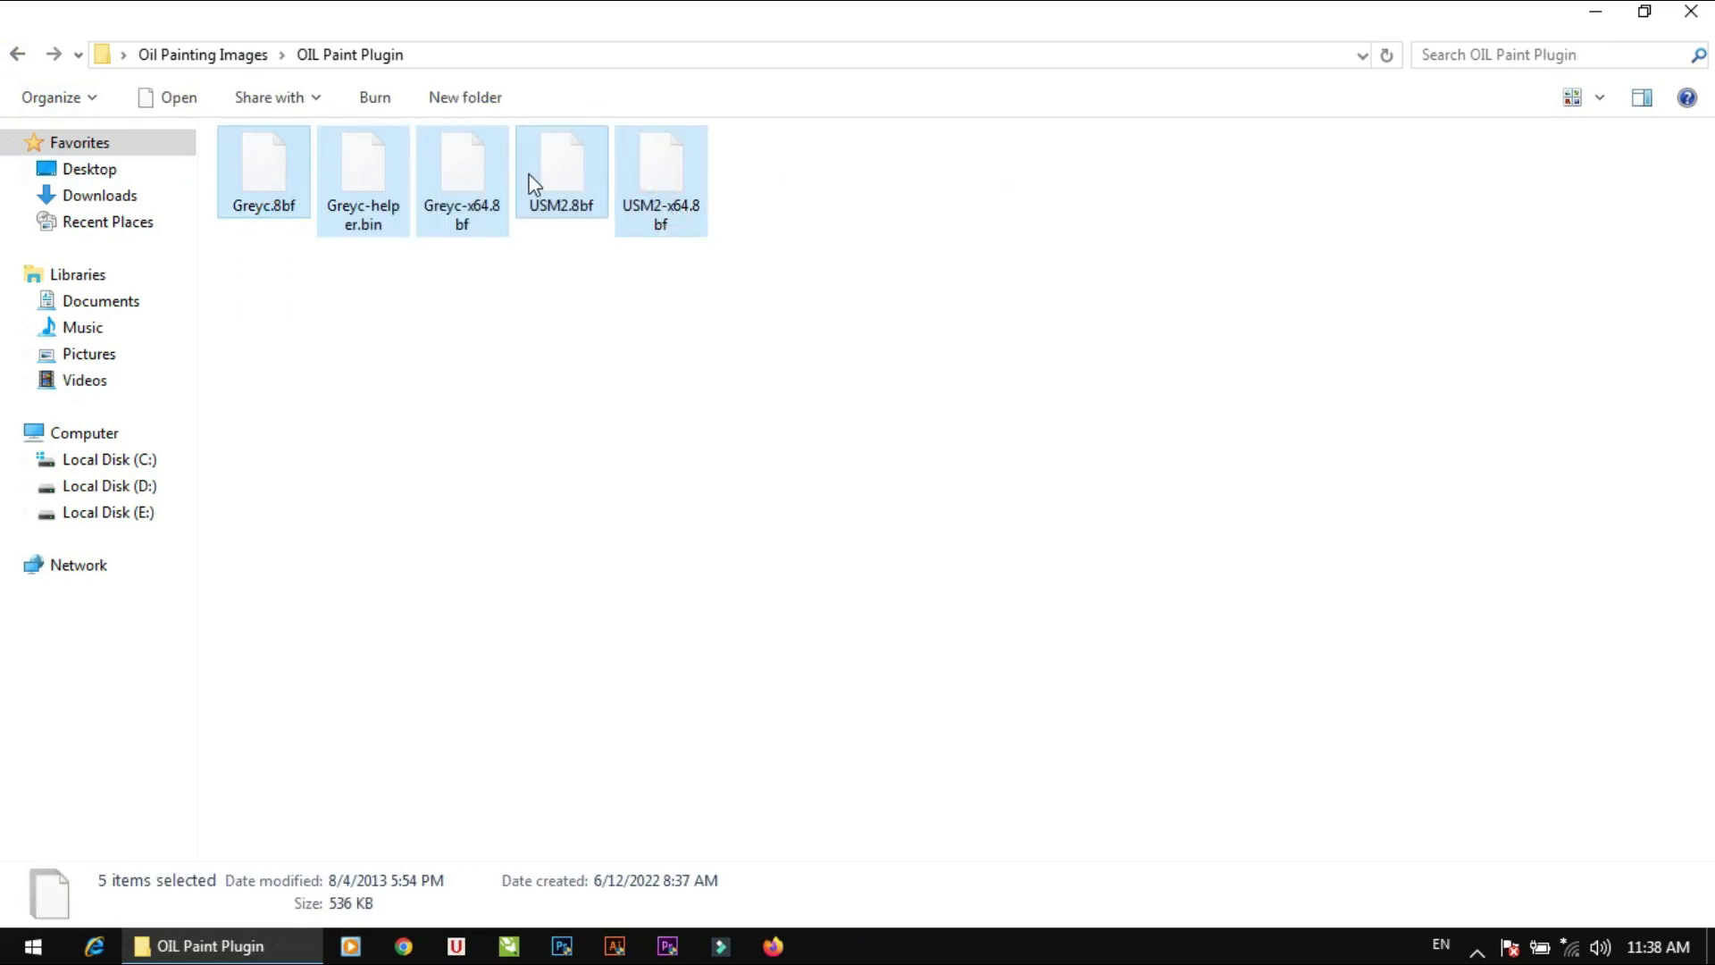
pyautogui.rightClick(528, 174)
pyautogui.click(648, 399)
pyautogui.click(1691, 11)
pyautogui.moveTo(151, 749)
pyautogui.mouseDown()
pyautogui.moveTo(628, 433)
pyautogui.moveTo(163, 755)
pyautogui.mouseUp()
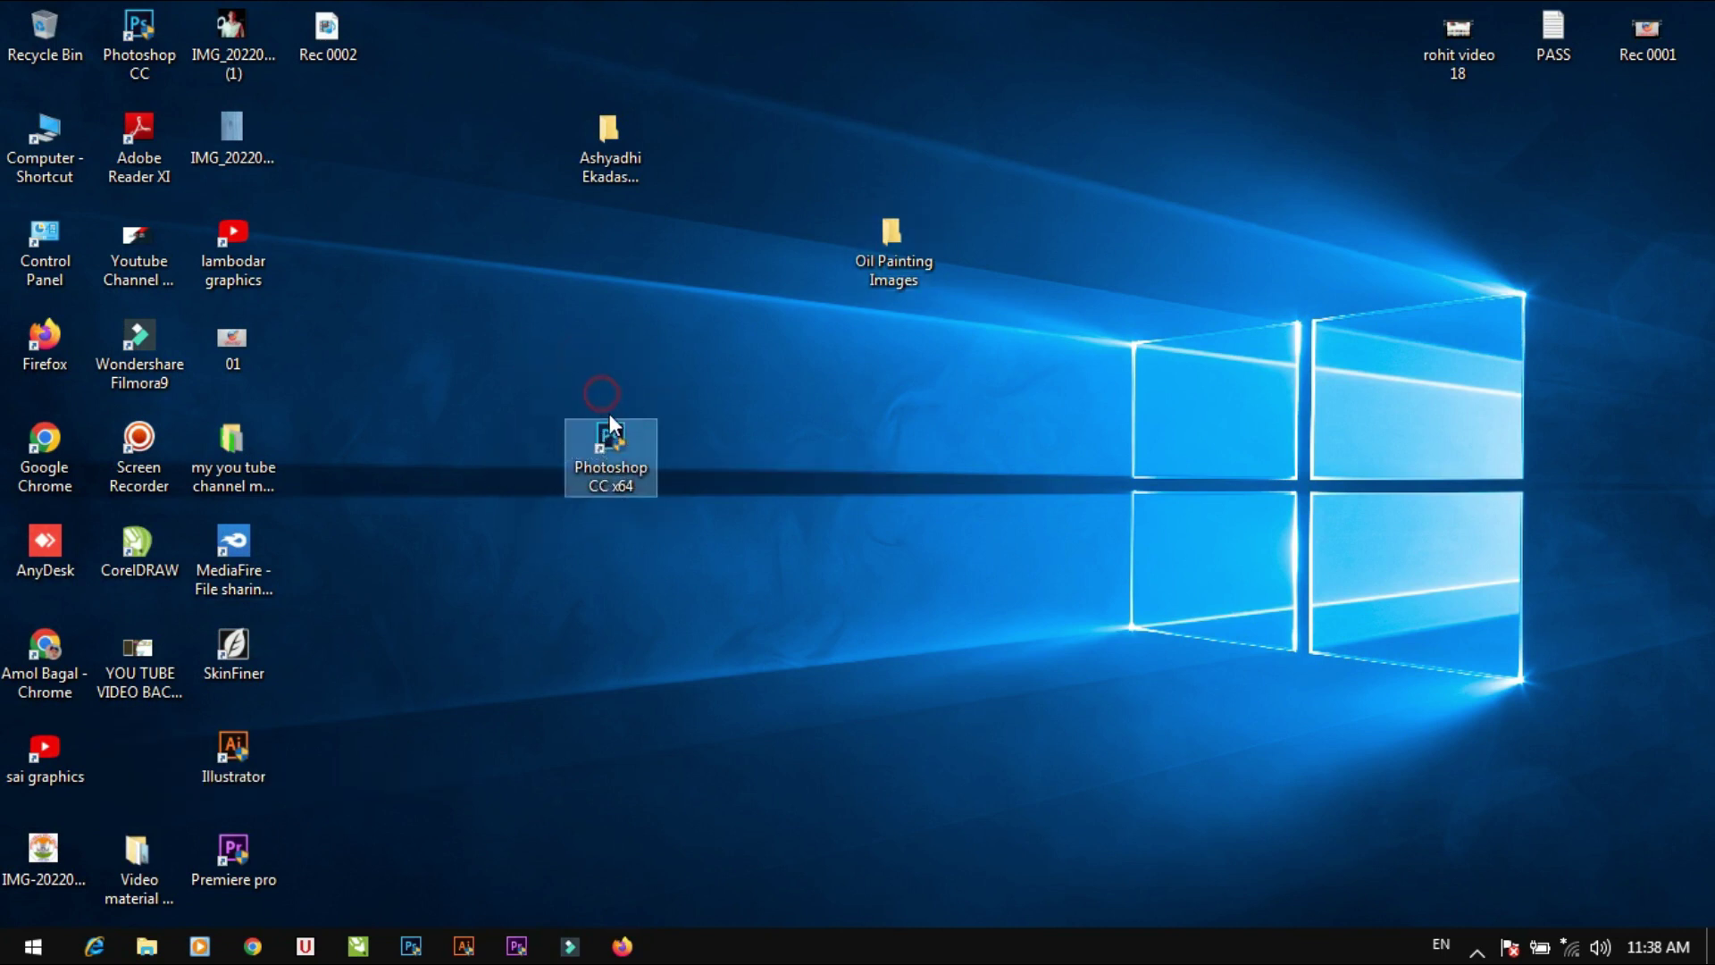
# Go to Photoshop CC x64's install location and enter its Plug-ins folder.
pyautogui.rightClick(164, 748)
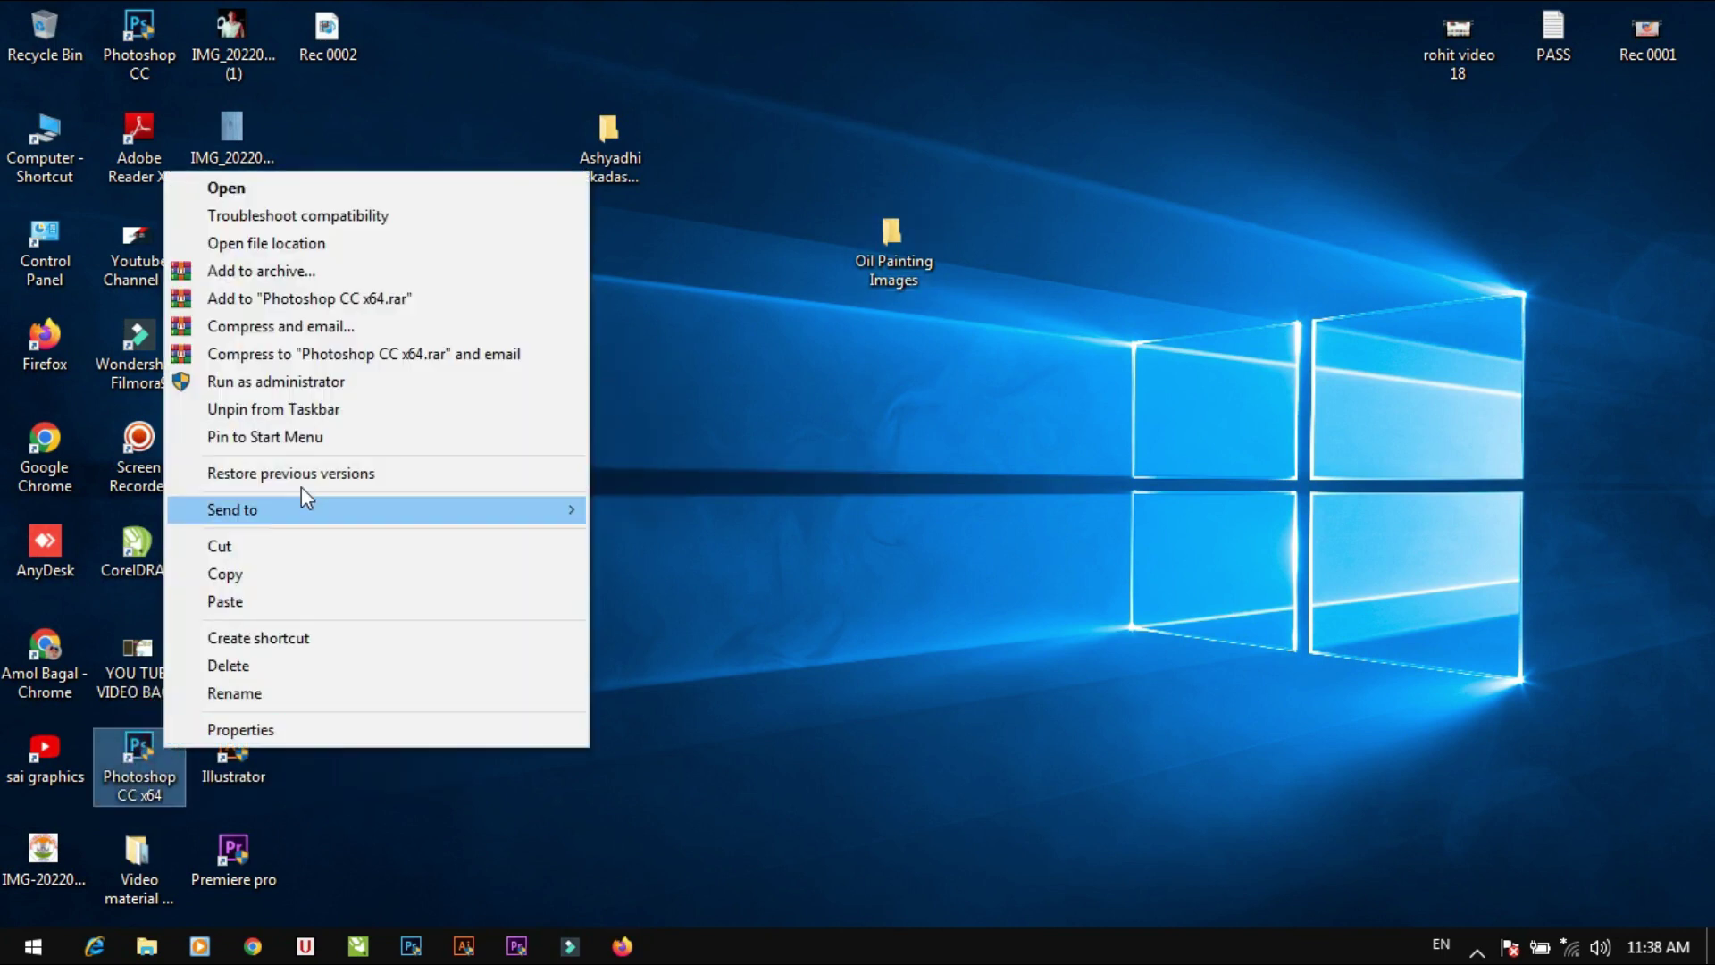
pyautogui.click(337, 252)
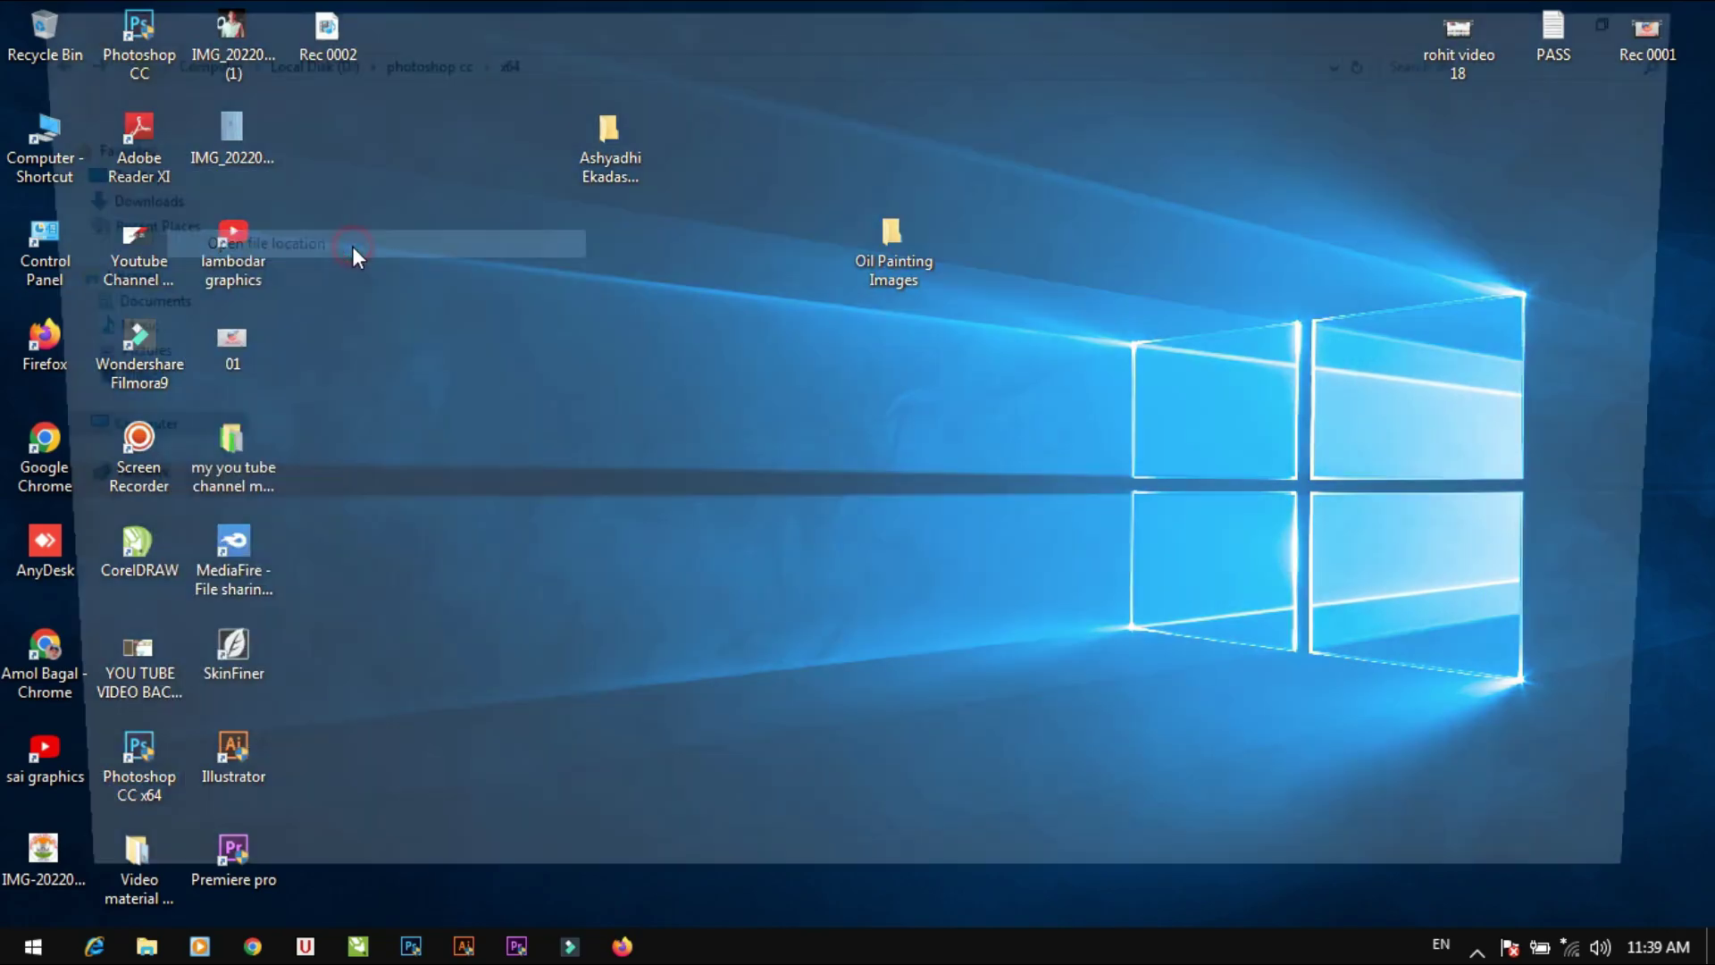
pyautogui.scroll(20, 337, 350)
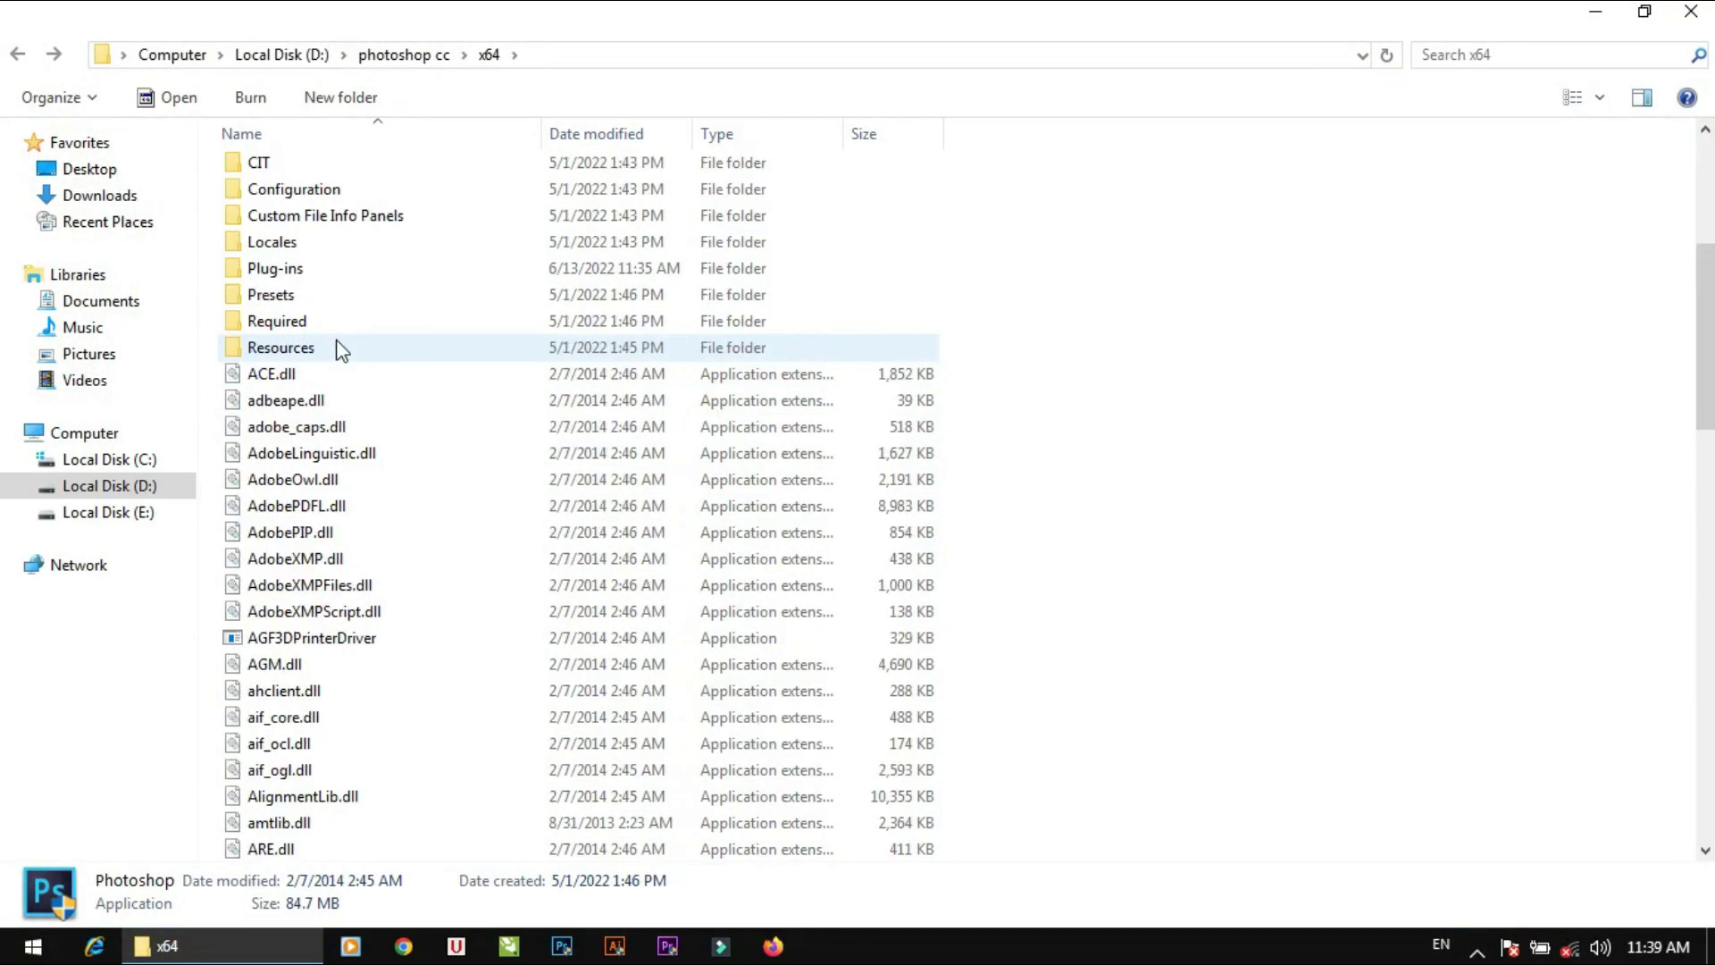
pyautogui.scroll(1, 335, 232)
pyautogui.click(363, 354)
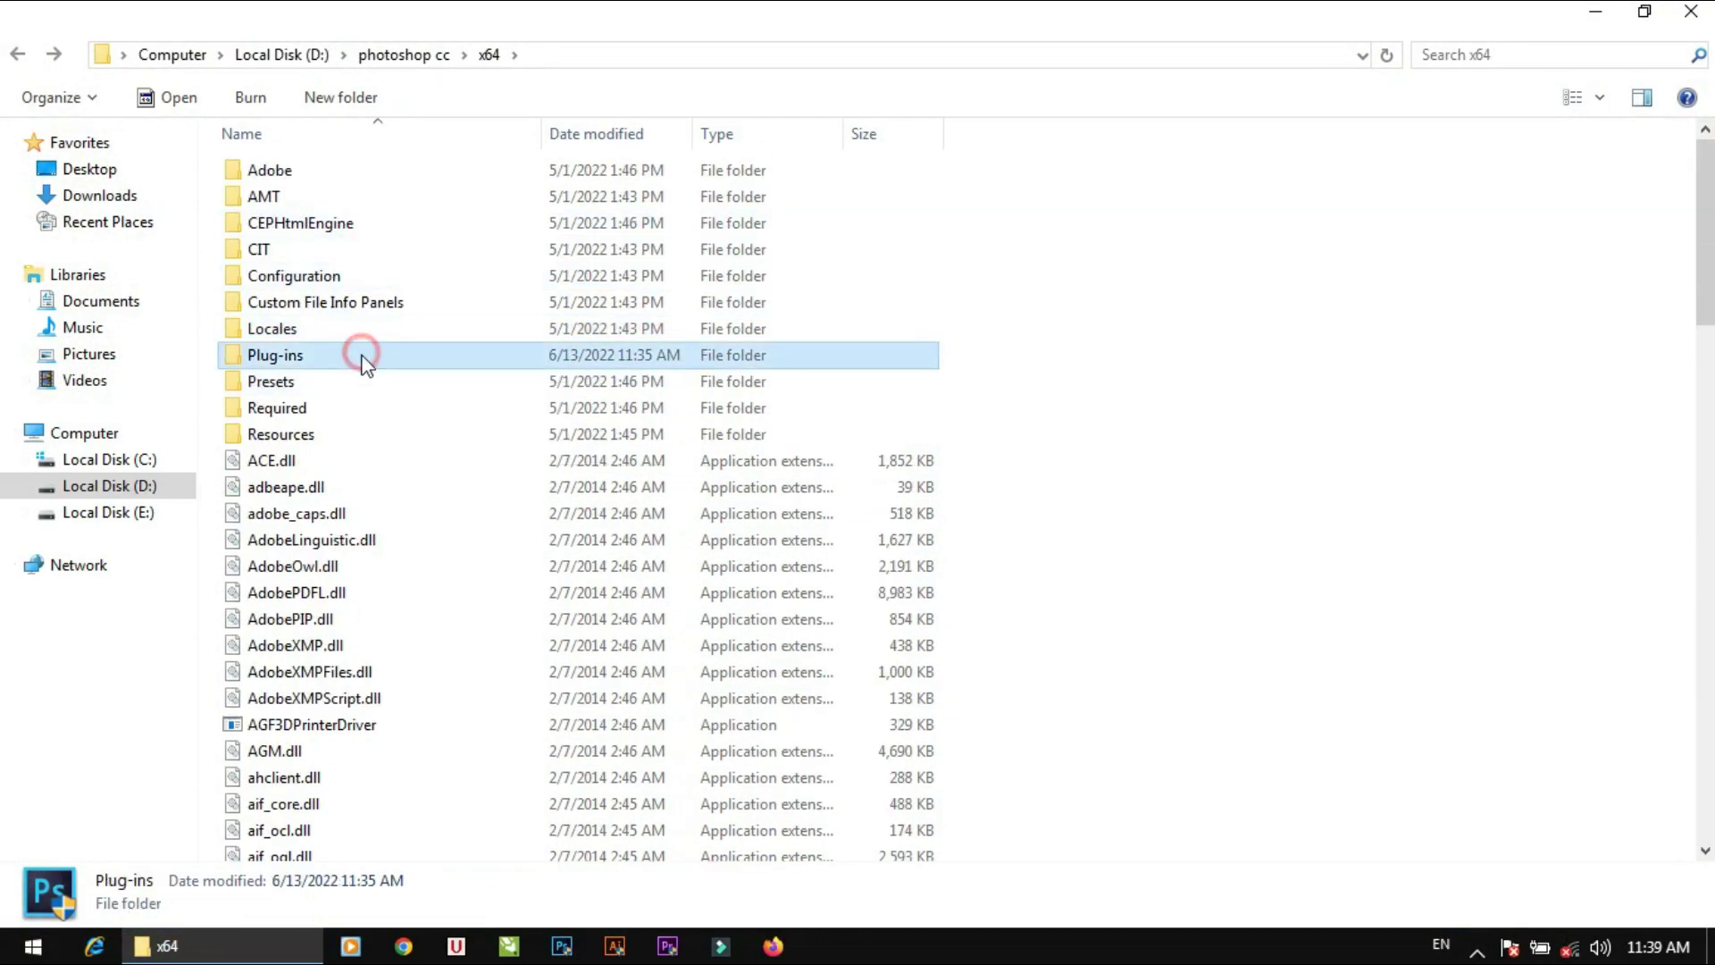
pyautogui.rightClick(363, 355)
pyautogui.click(430, 373)
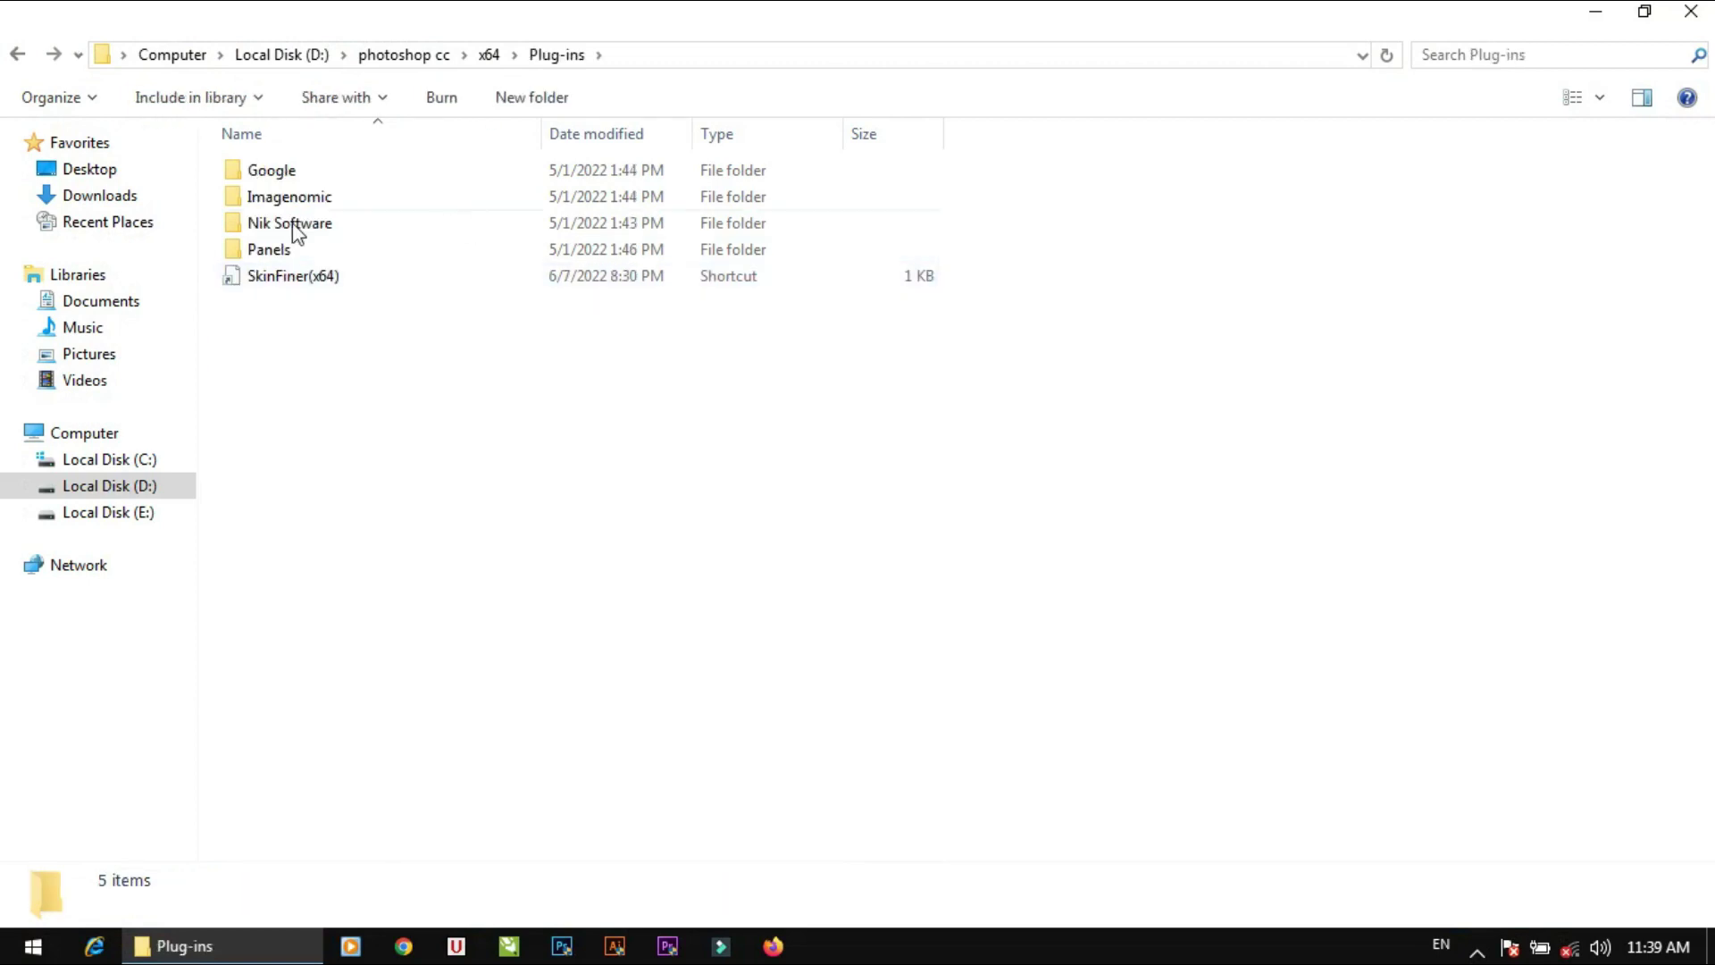
# Paste the five copied plugin files into the Plug-ins folder.
pyautogui.moveTo(343, 454); pyautogui.dragTo(464, 249)
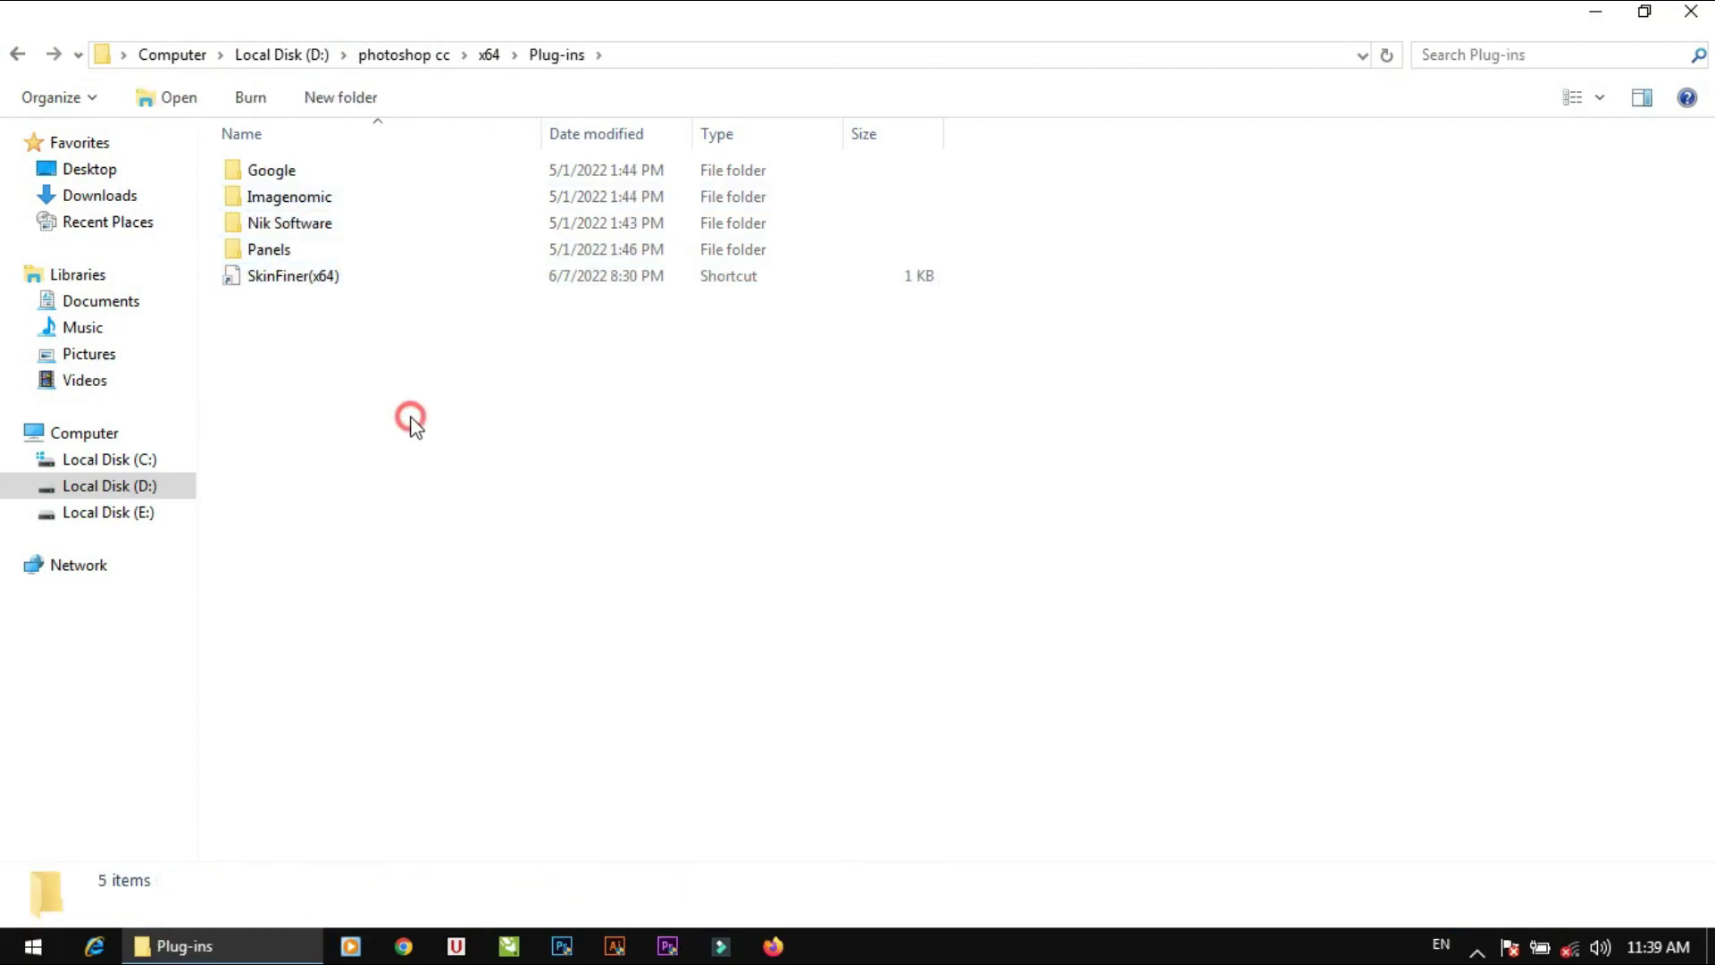
pyautogui.moveTo(410, 418); pyautogui.dragTo(497, 57)
pyautogui.click(468, 426)
pyautogui.rightClick(395, 352)
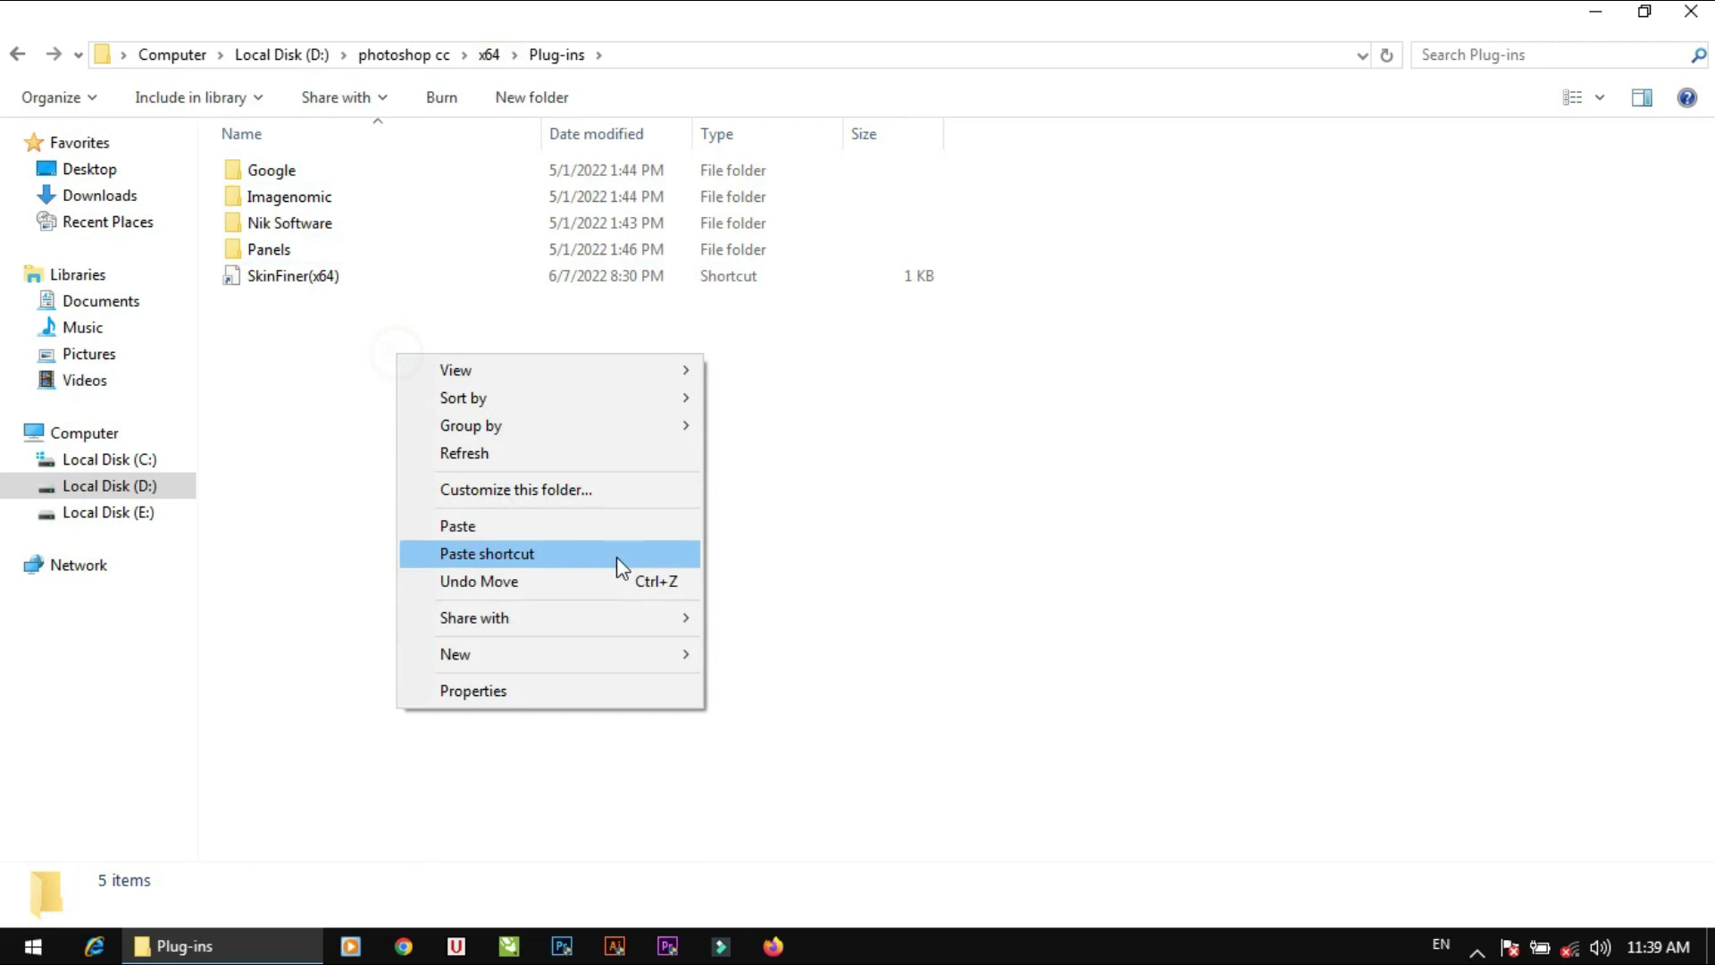
pyautogui.click(512, 536)
# Close the Plug-ins window, refresh the desktop and relaunch Photoshop CC.
pyautogui.click(1645, 11)
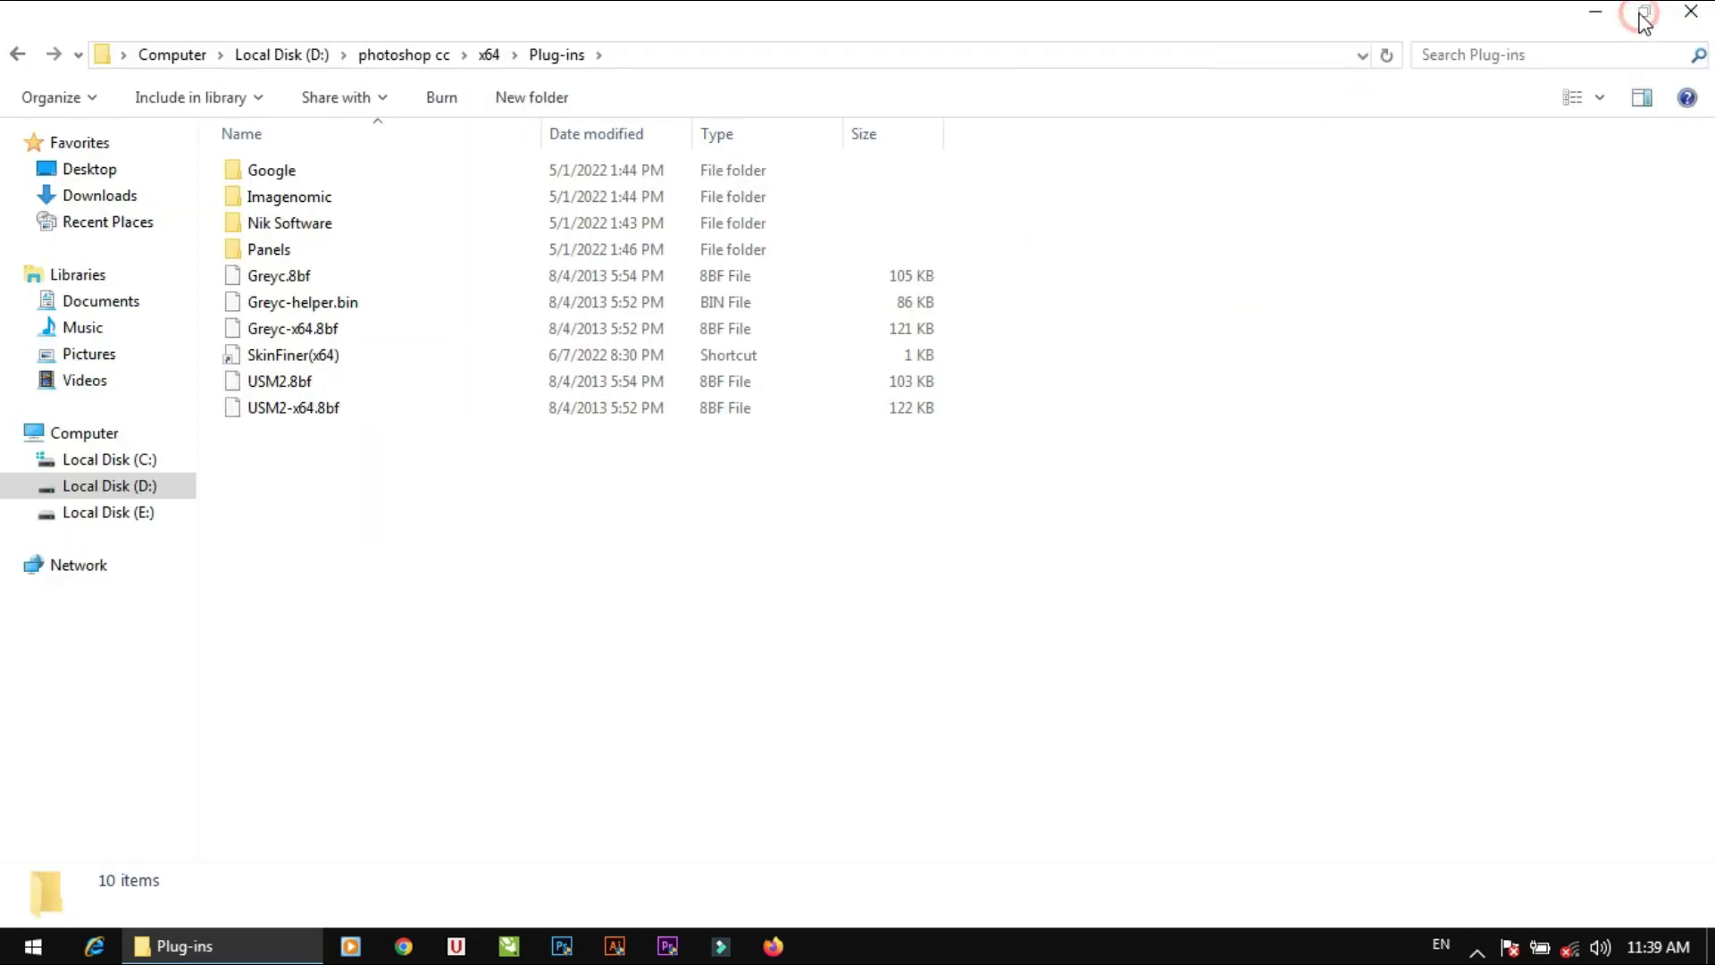
pyautogui.click(1696, 13)
pyautogui.rightClick(550, 217)
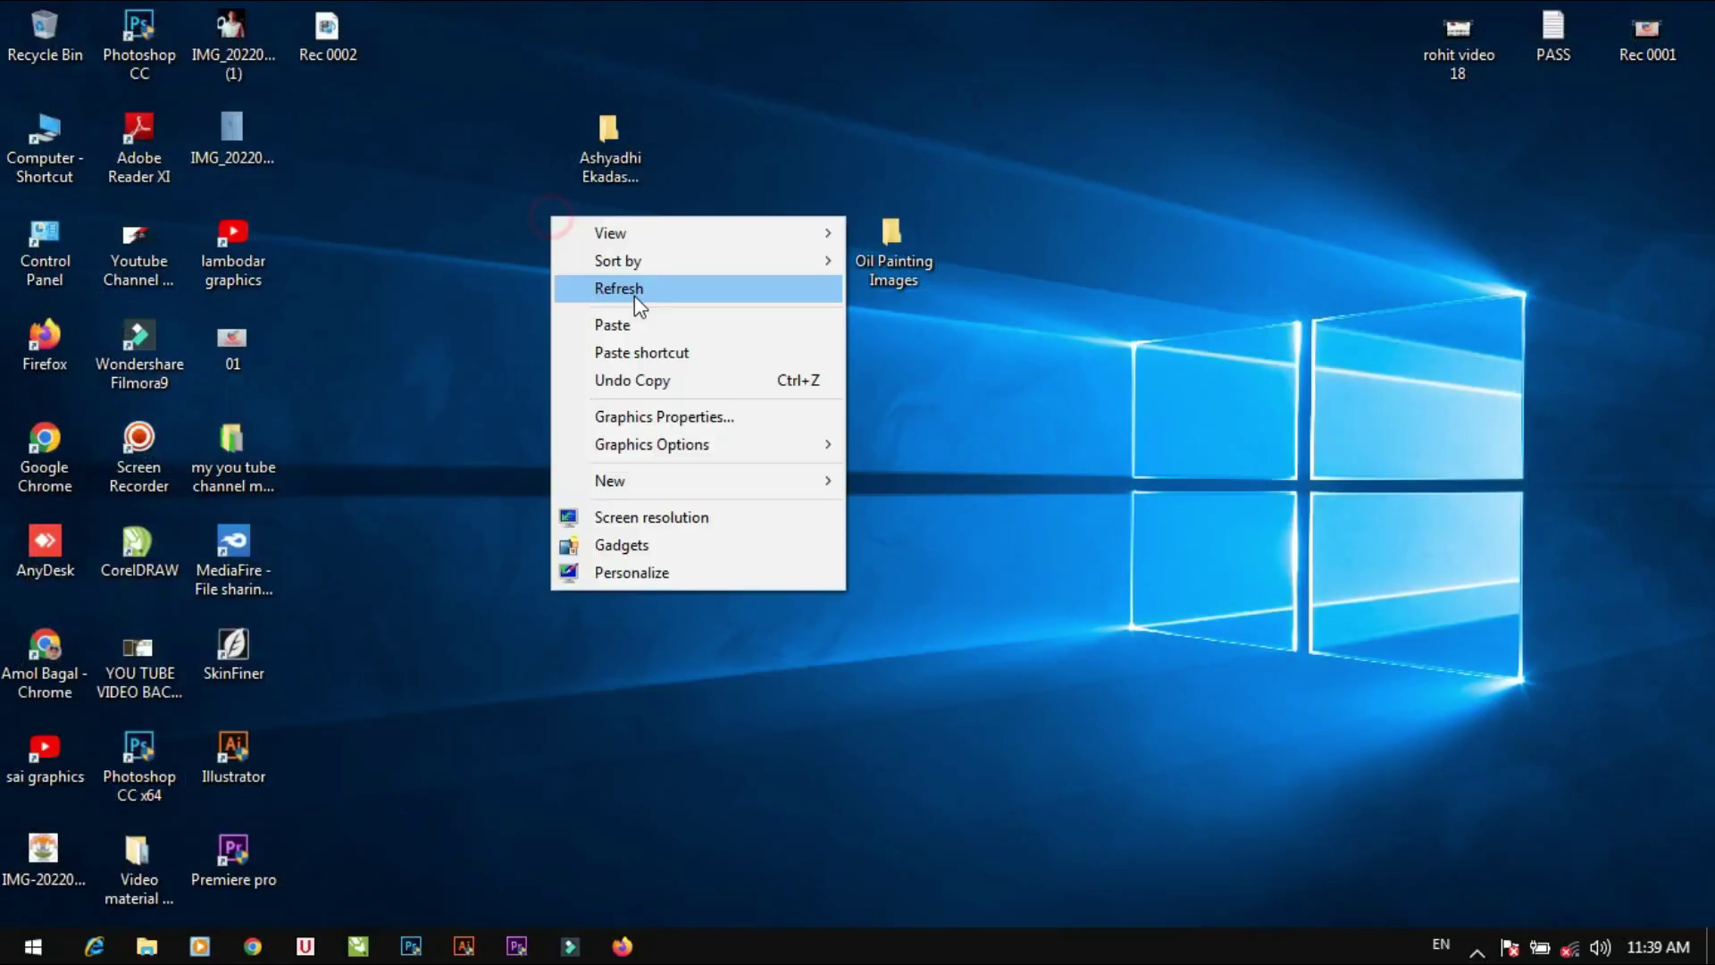
pyautogui.click(635, 297)
pyautogui.click(411, 946)
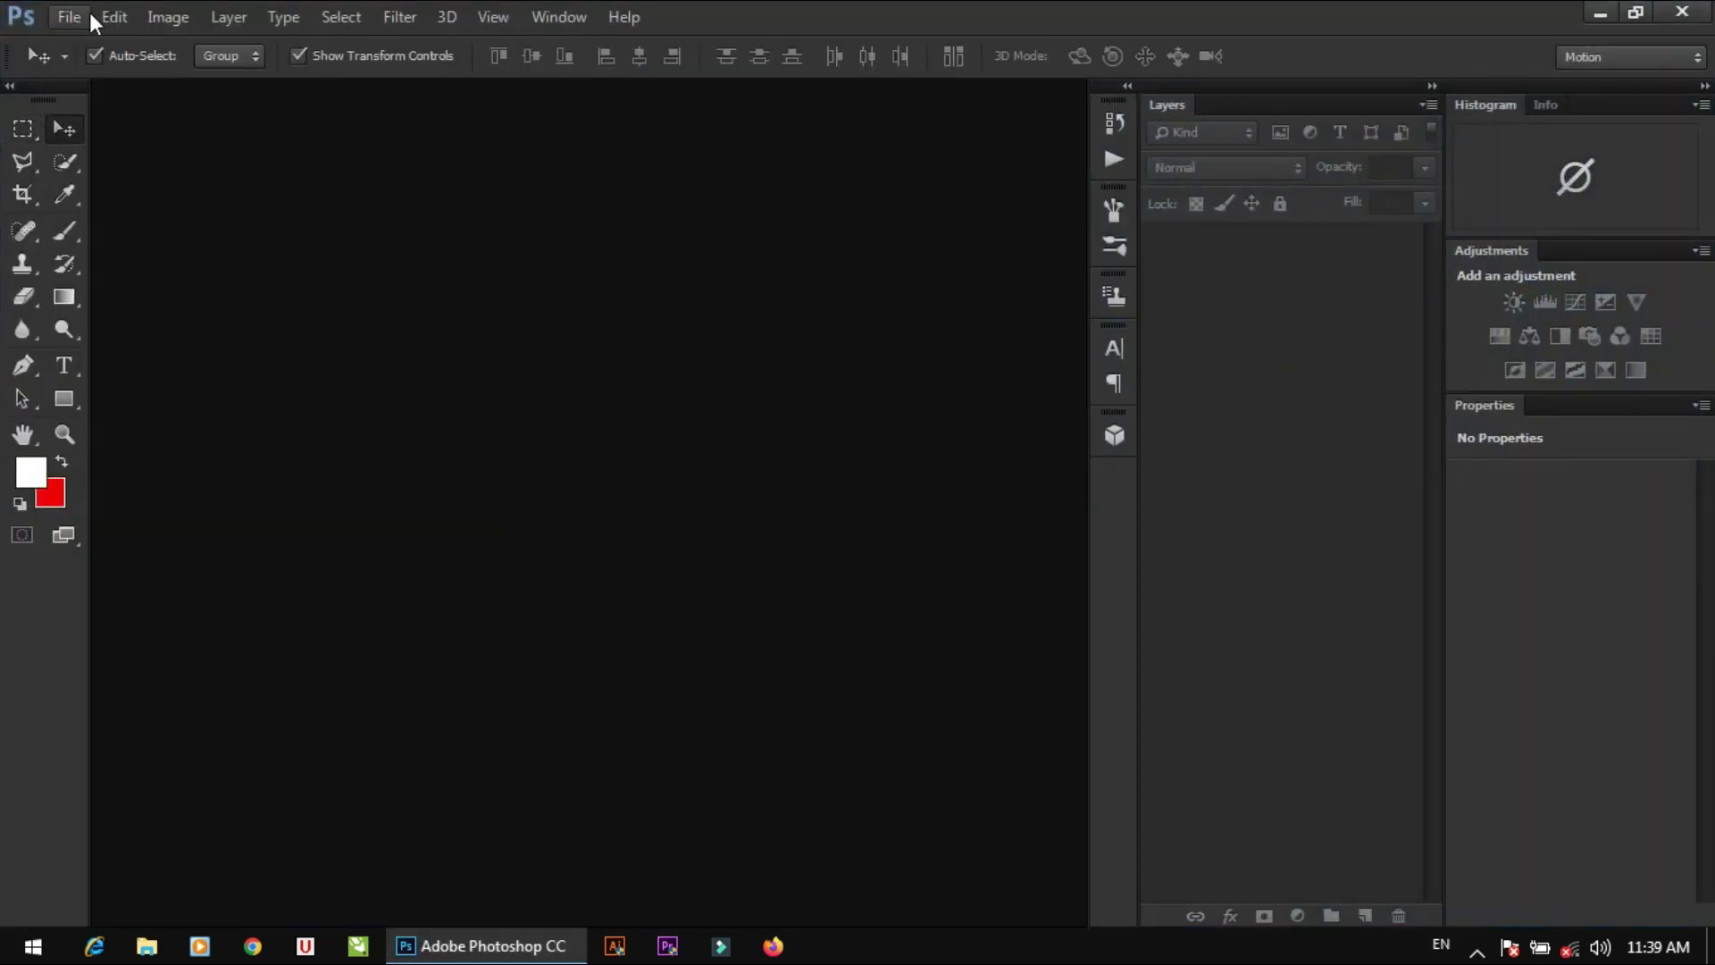
# Open the portrait 1.jpg and zoom it to 66.7%.
pyautogui.click(90, 15)
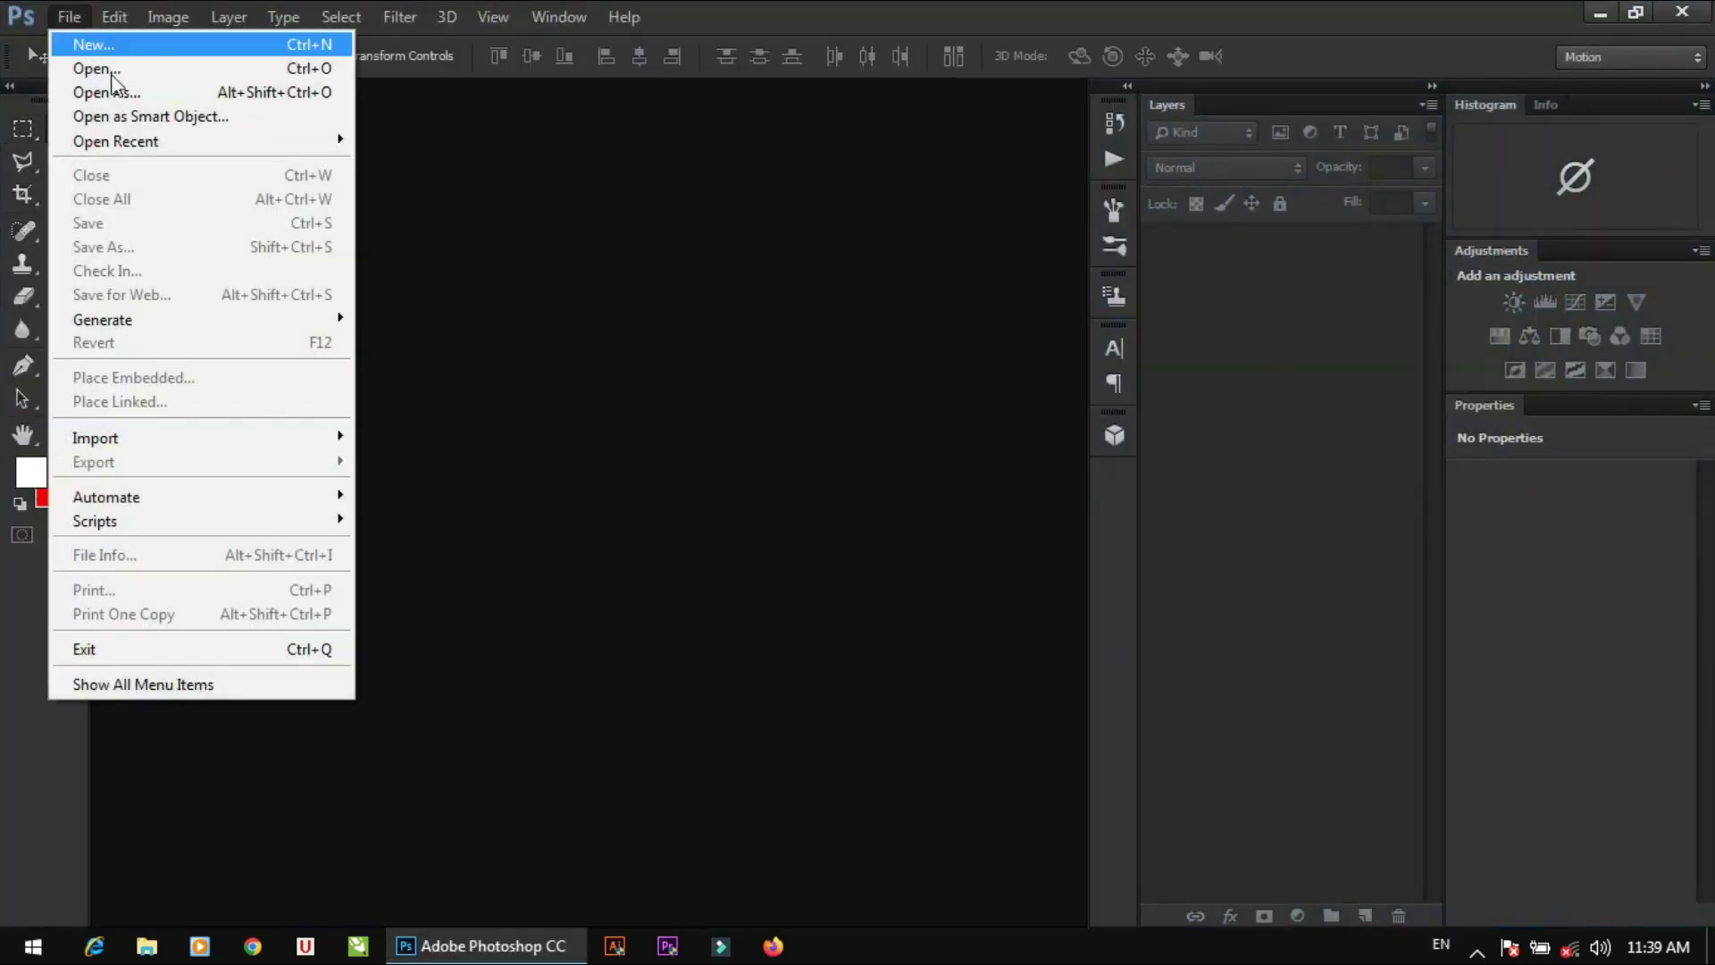
pyautogui.click(111, 70)
pyautogui.doubleClick(452, 191)
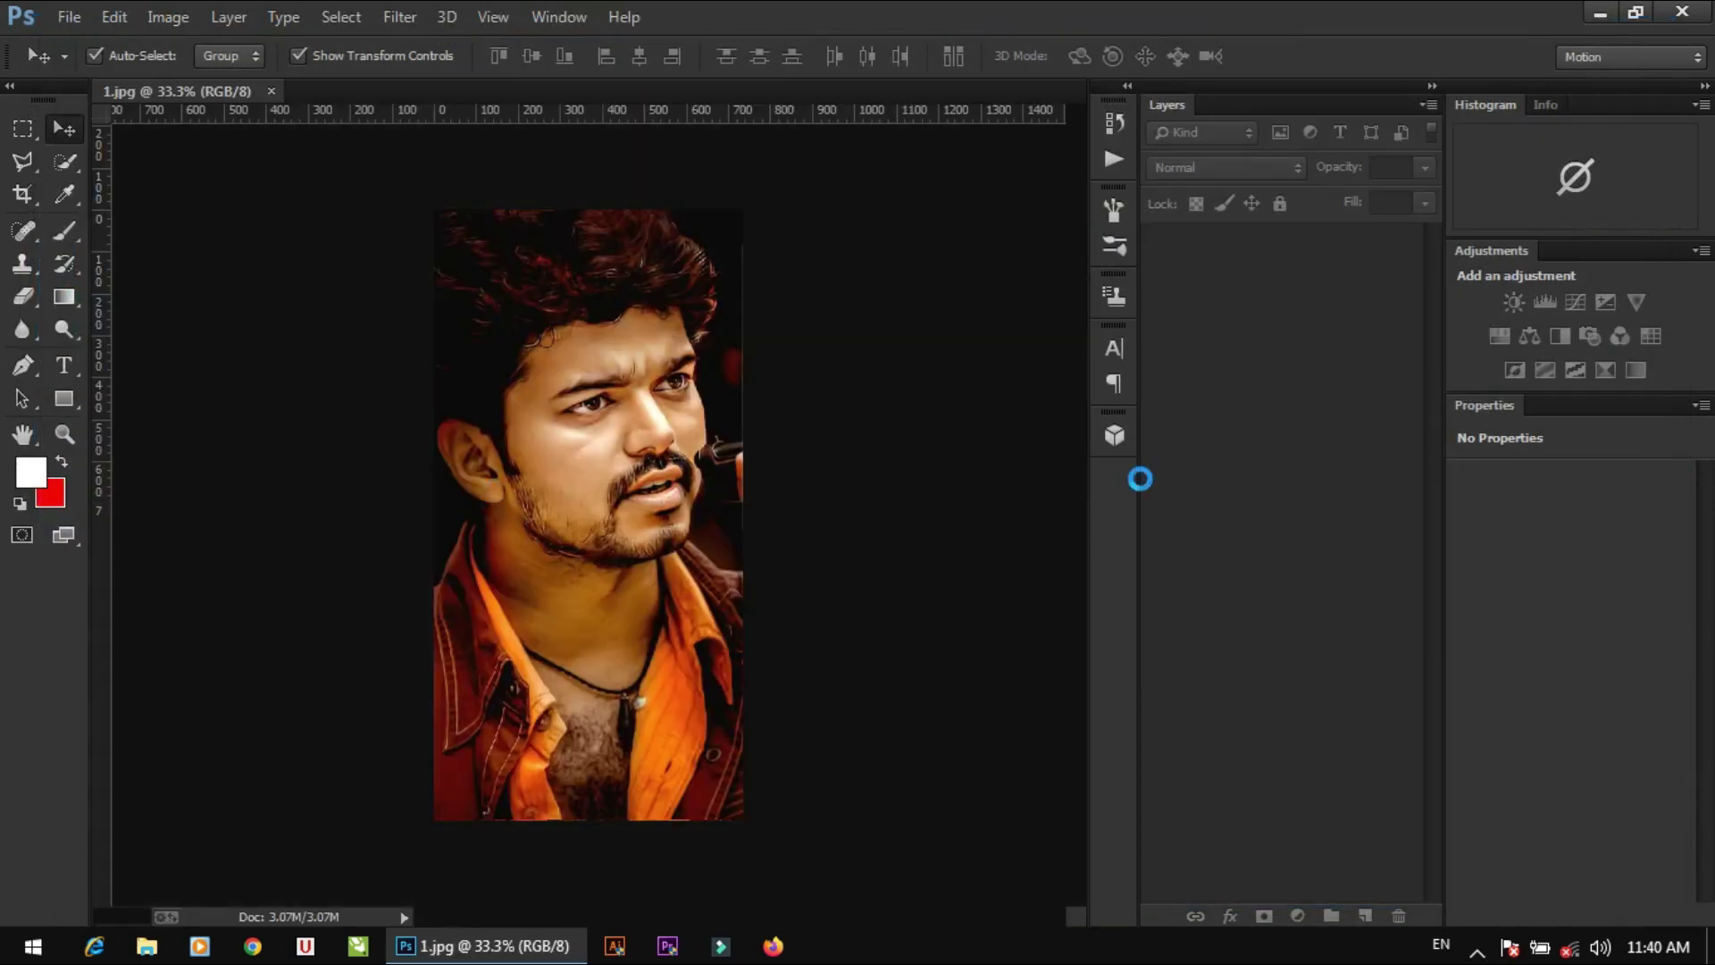
pyautogui.press('z')
pyautogui.click(592, 537)
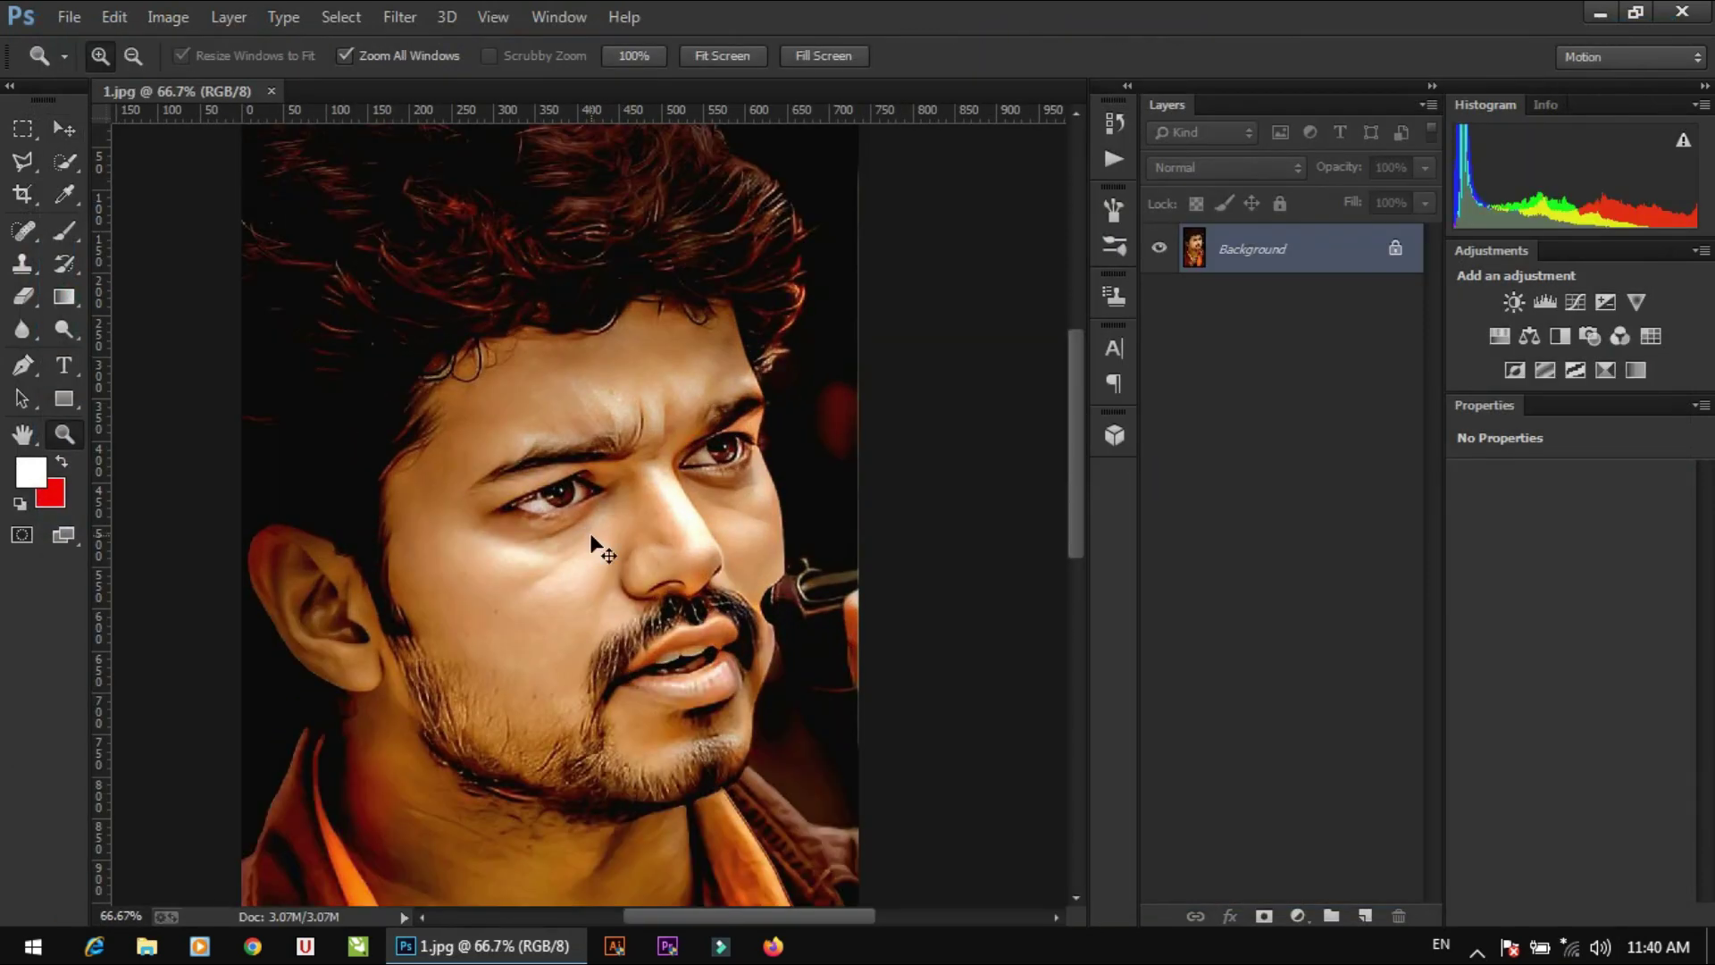
pyautogui.press('v')
# Start GREYCstoration on the portrait, centre its preview on the face and disable GPU processing.
pyautogui.click(400, 16)
pyautogui.moveTo(418, 390)
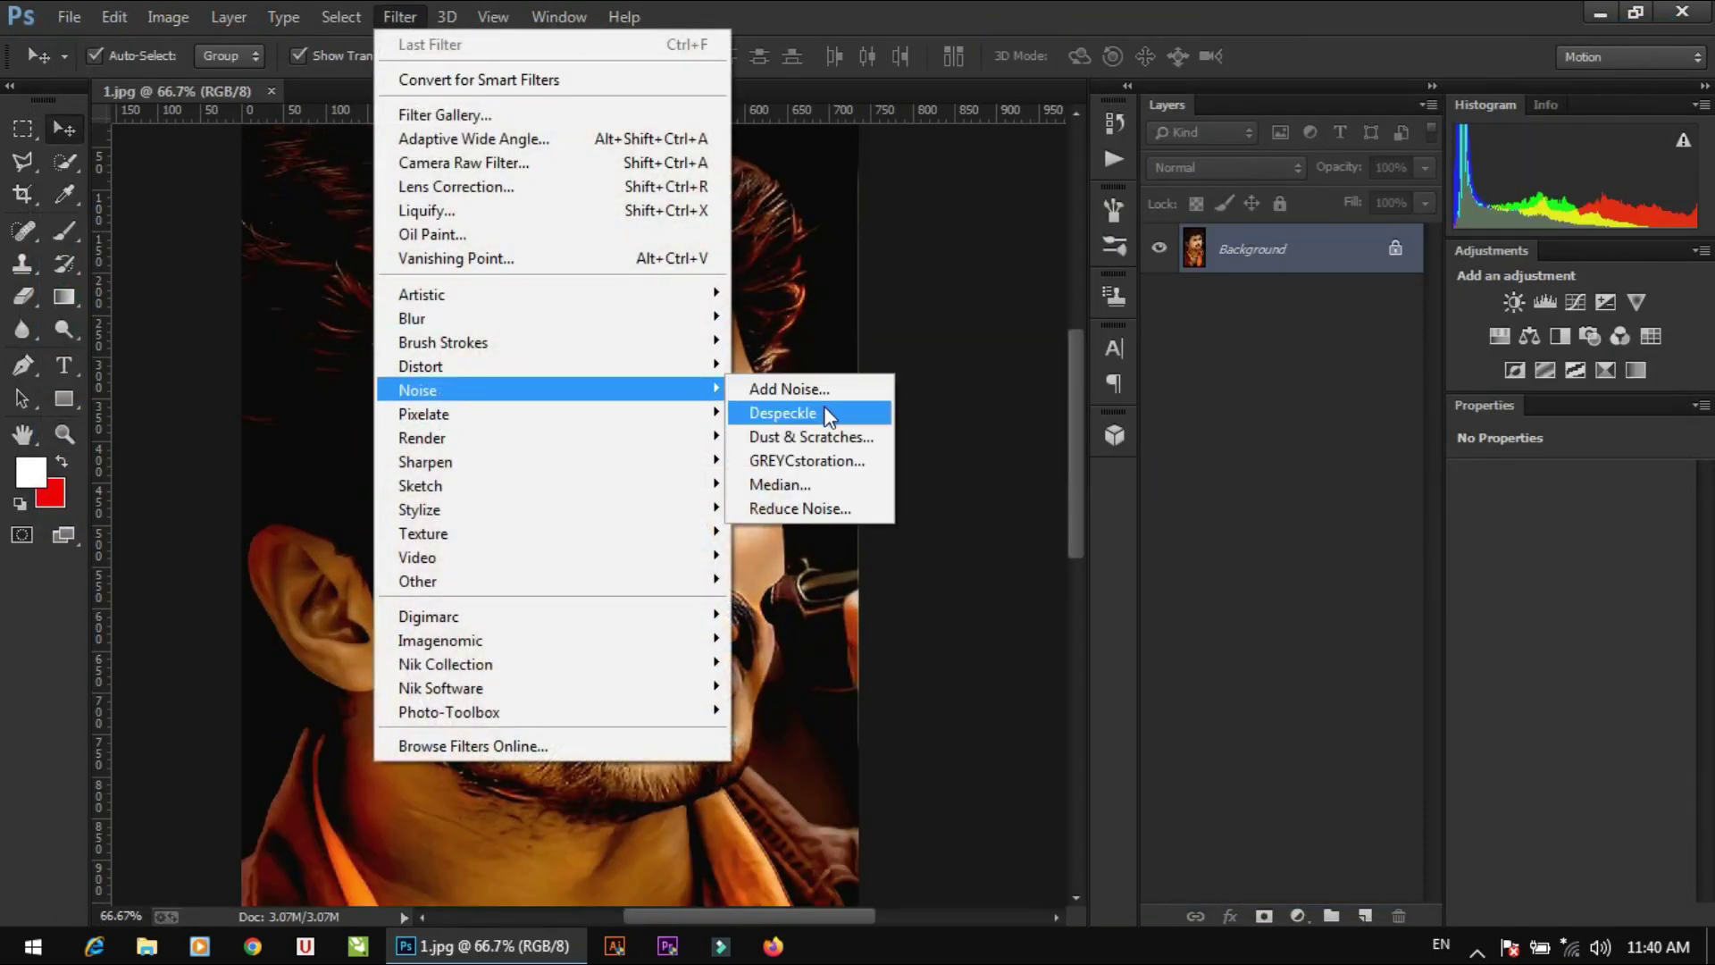
pyautogui.click(822, 460)
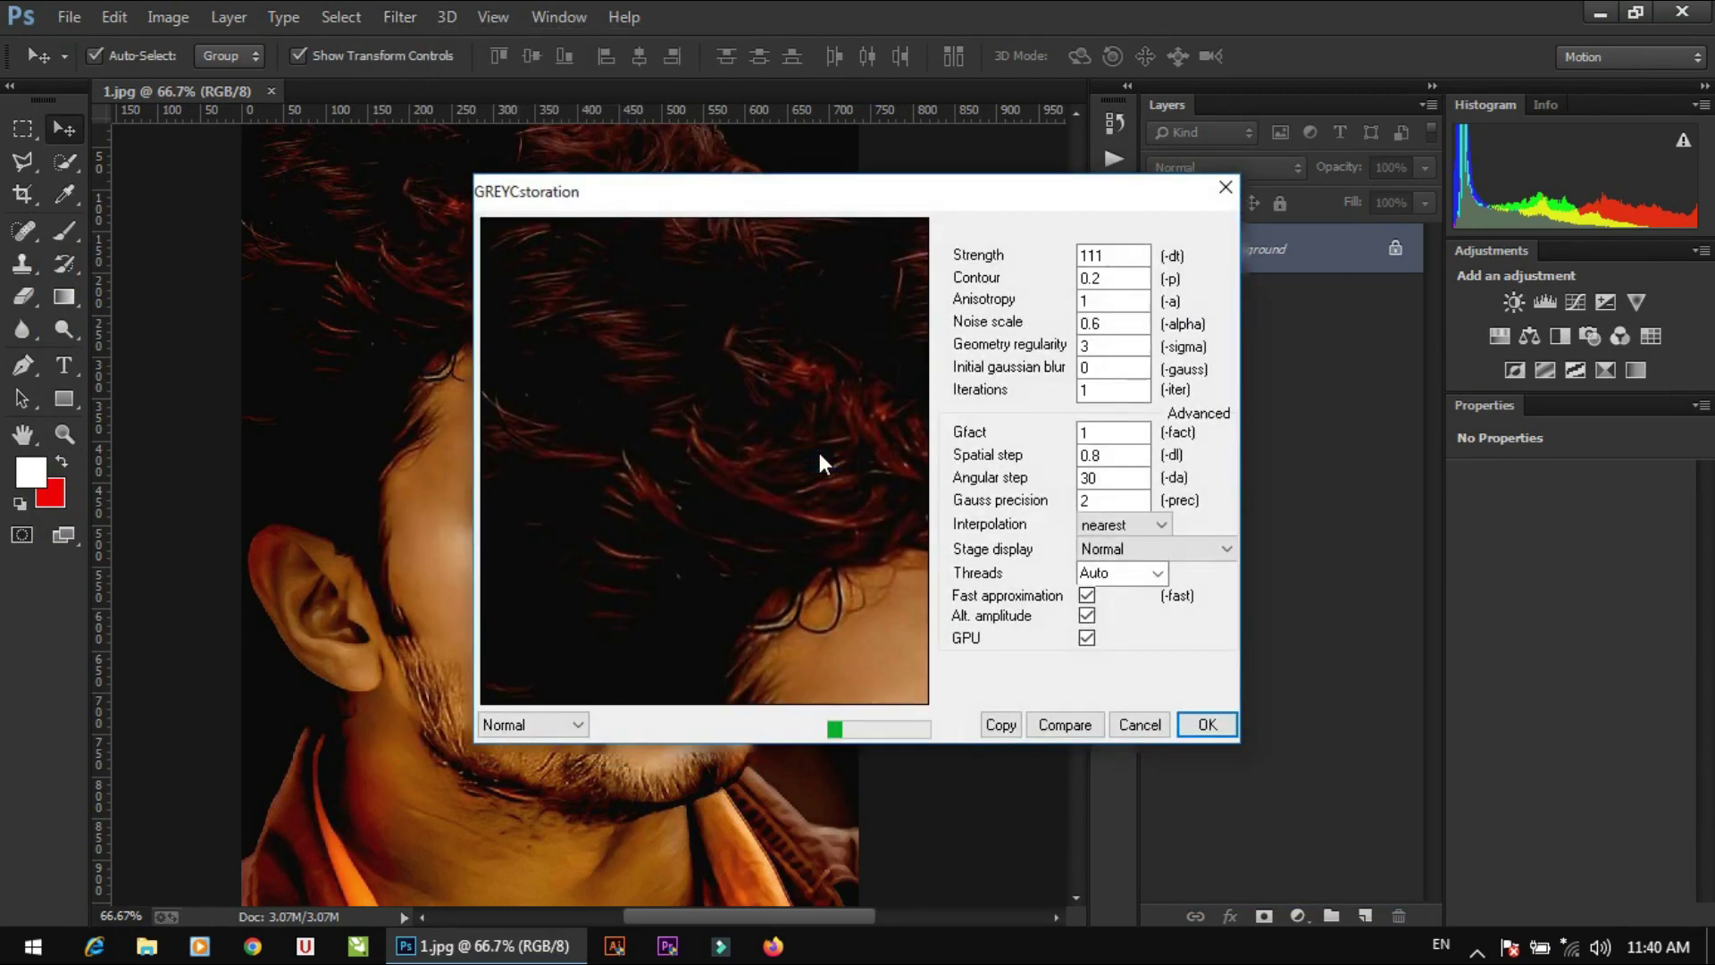
pyautogui.moveTo(609, 297); pyautogui.dragTo(796, 409)
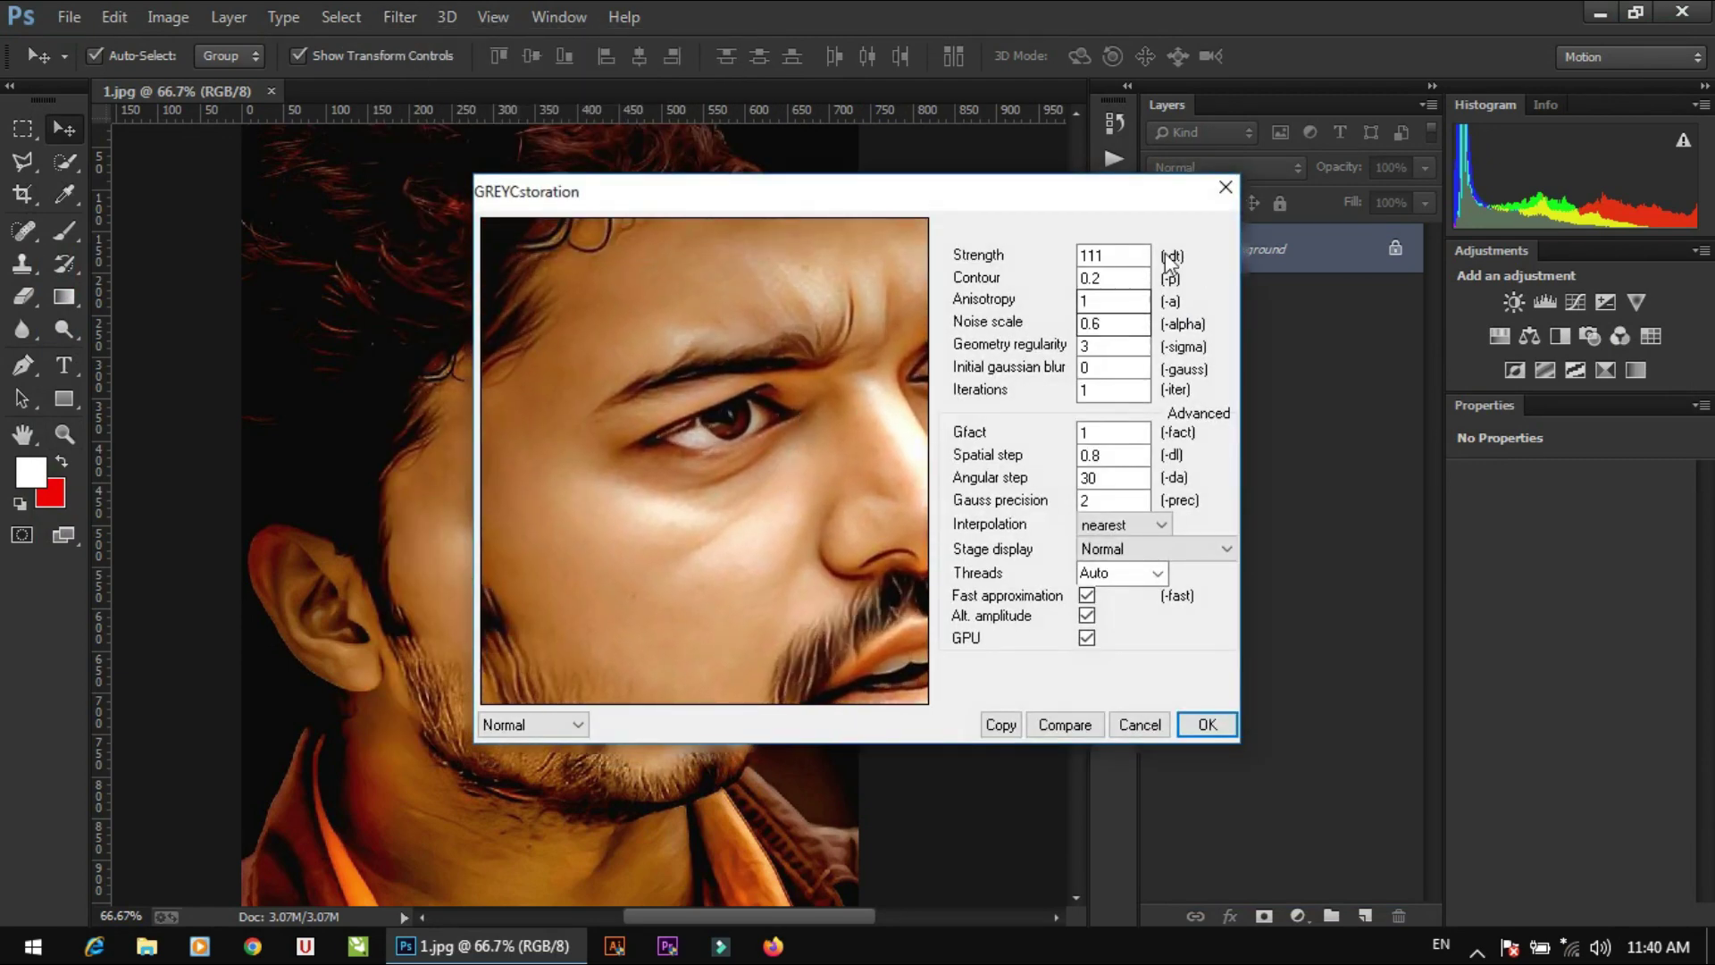
pyautogui.press('Tab')
pyautogui.press('Tab')
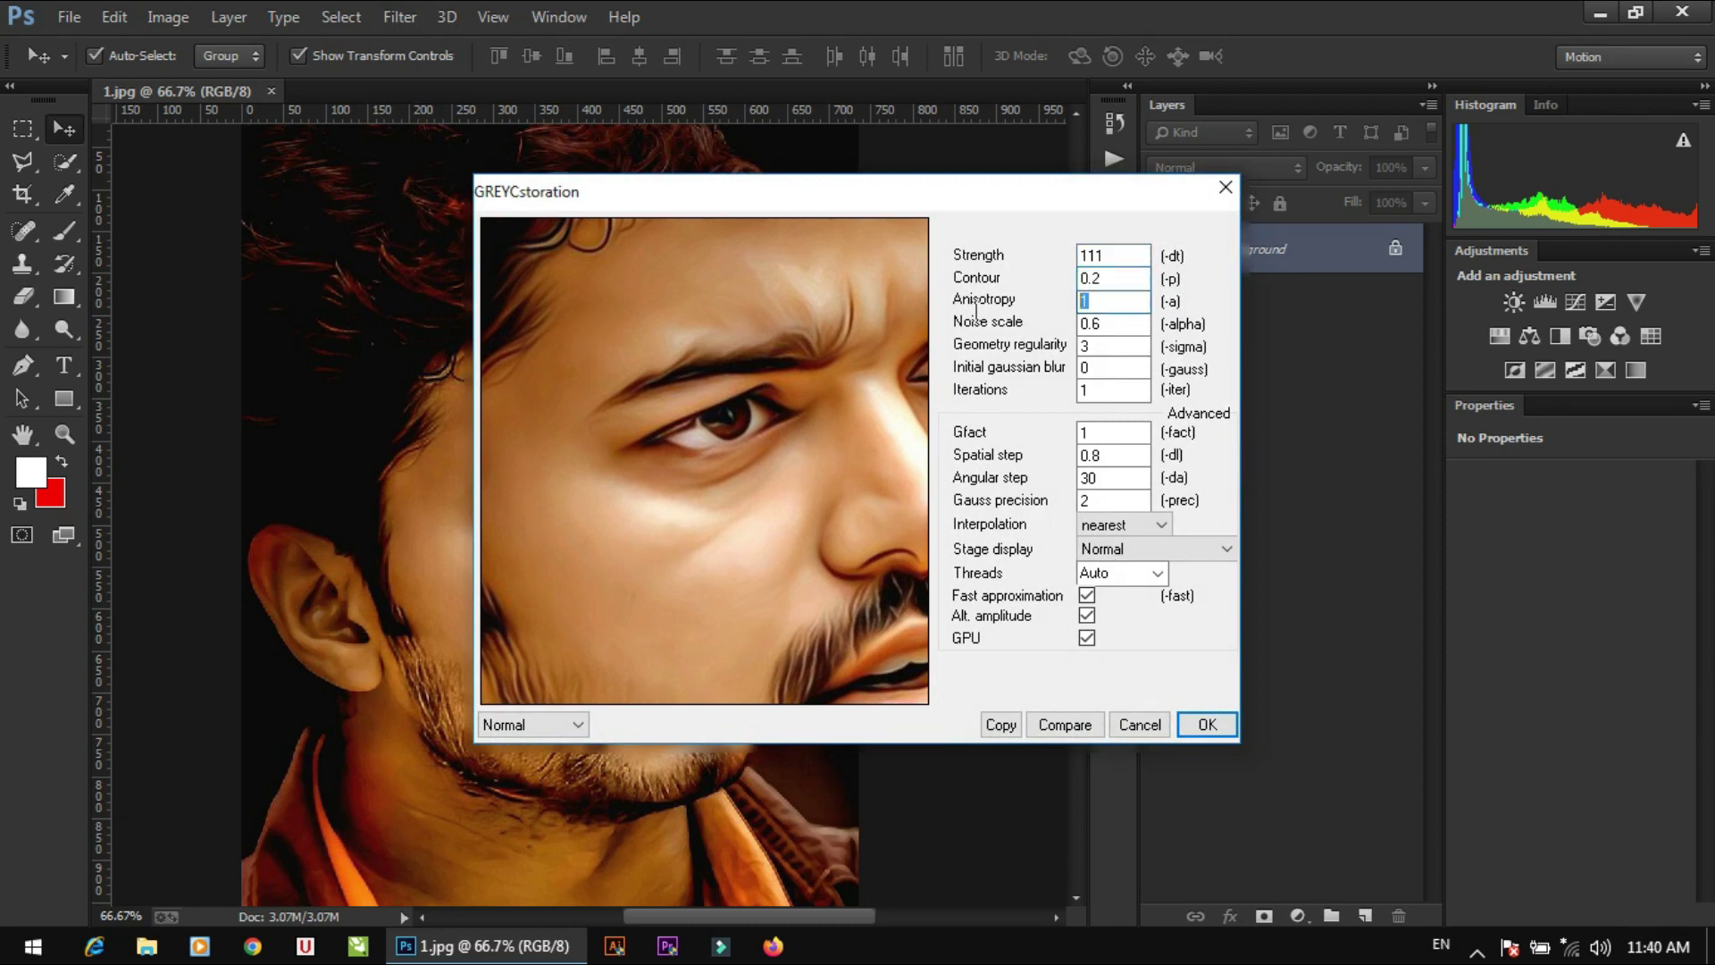
pyautogui.press('Tab')
pyautogui.press('Tab')
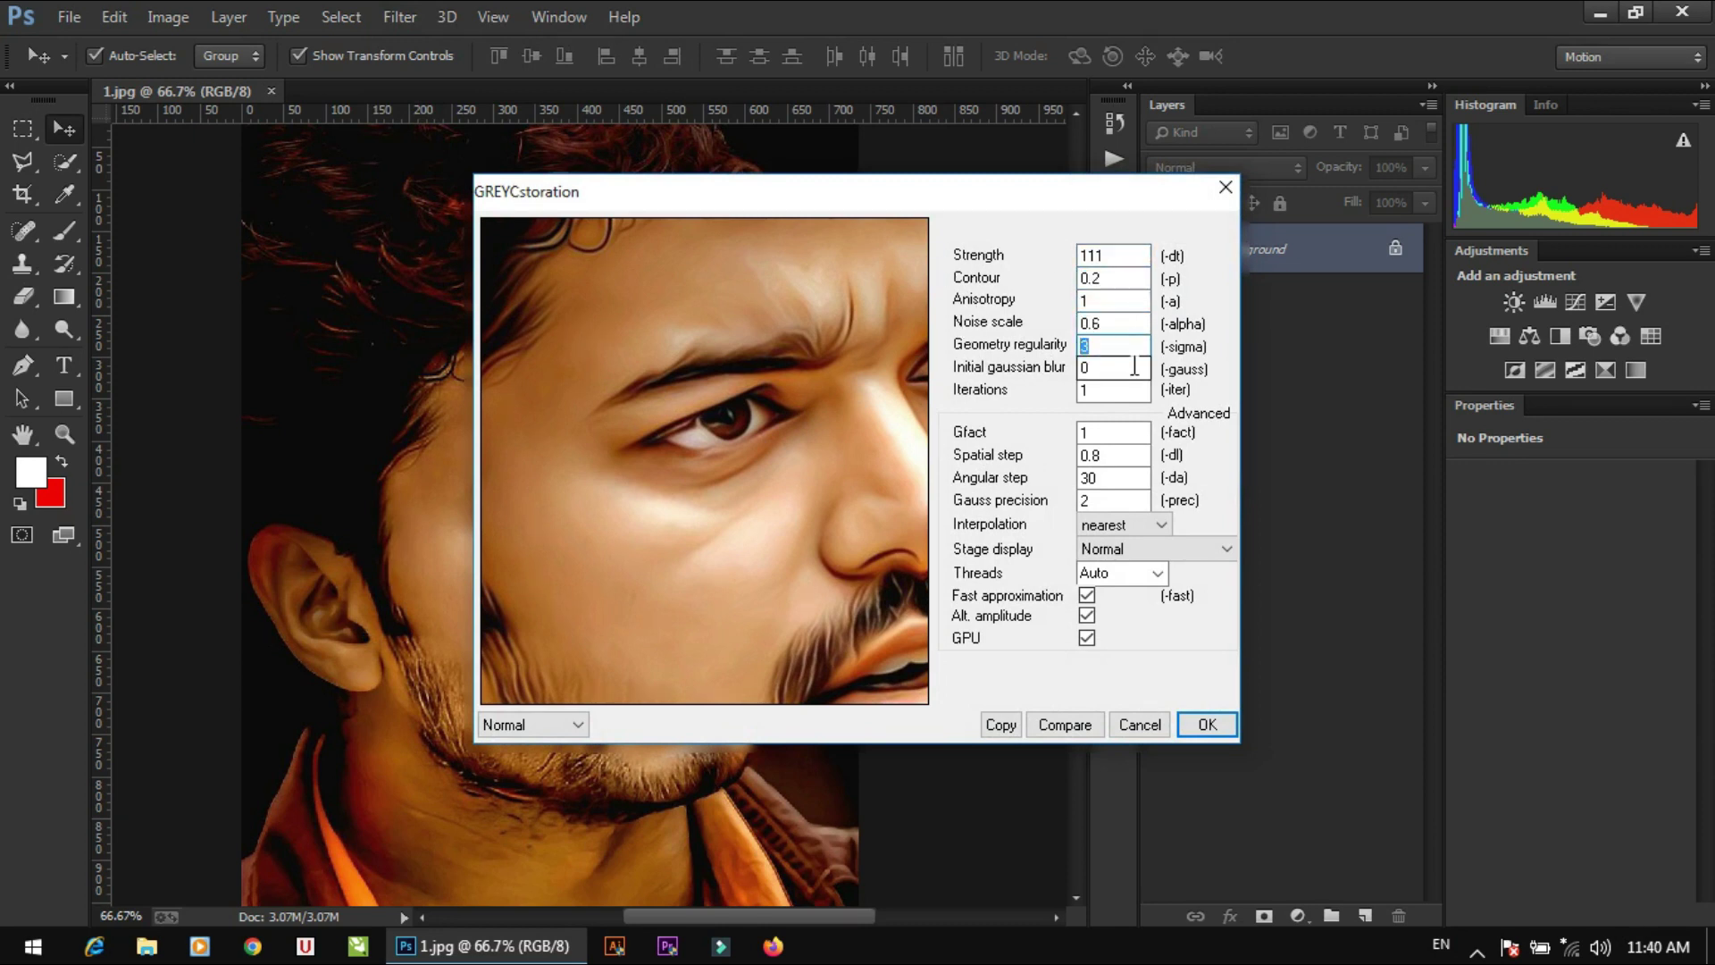
pyautogui.press('Tab')
pyautogui.press('Tab')
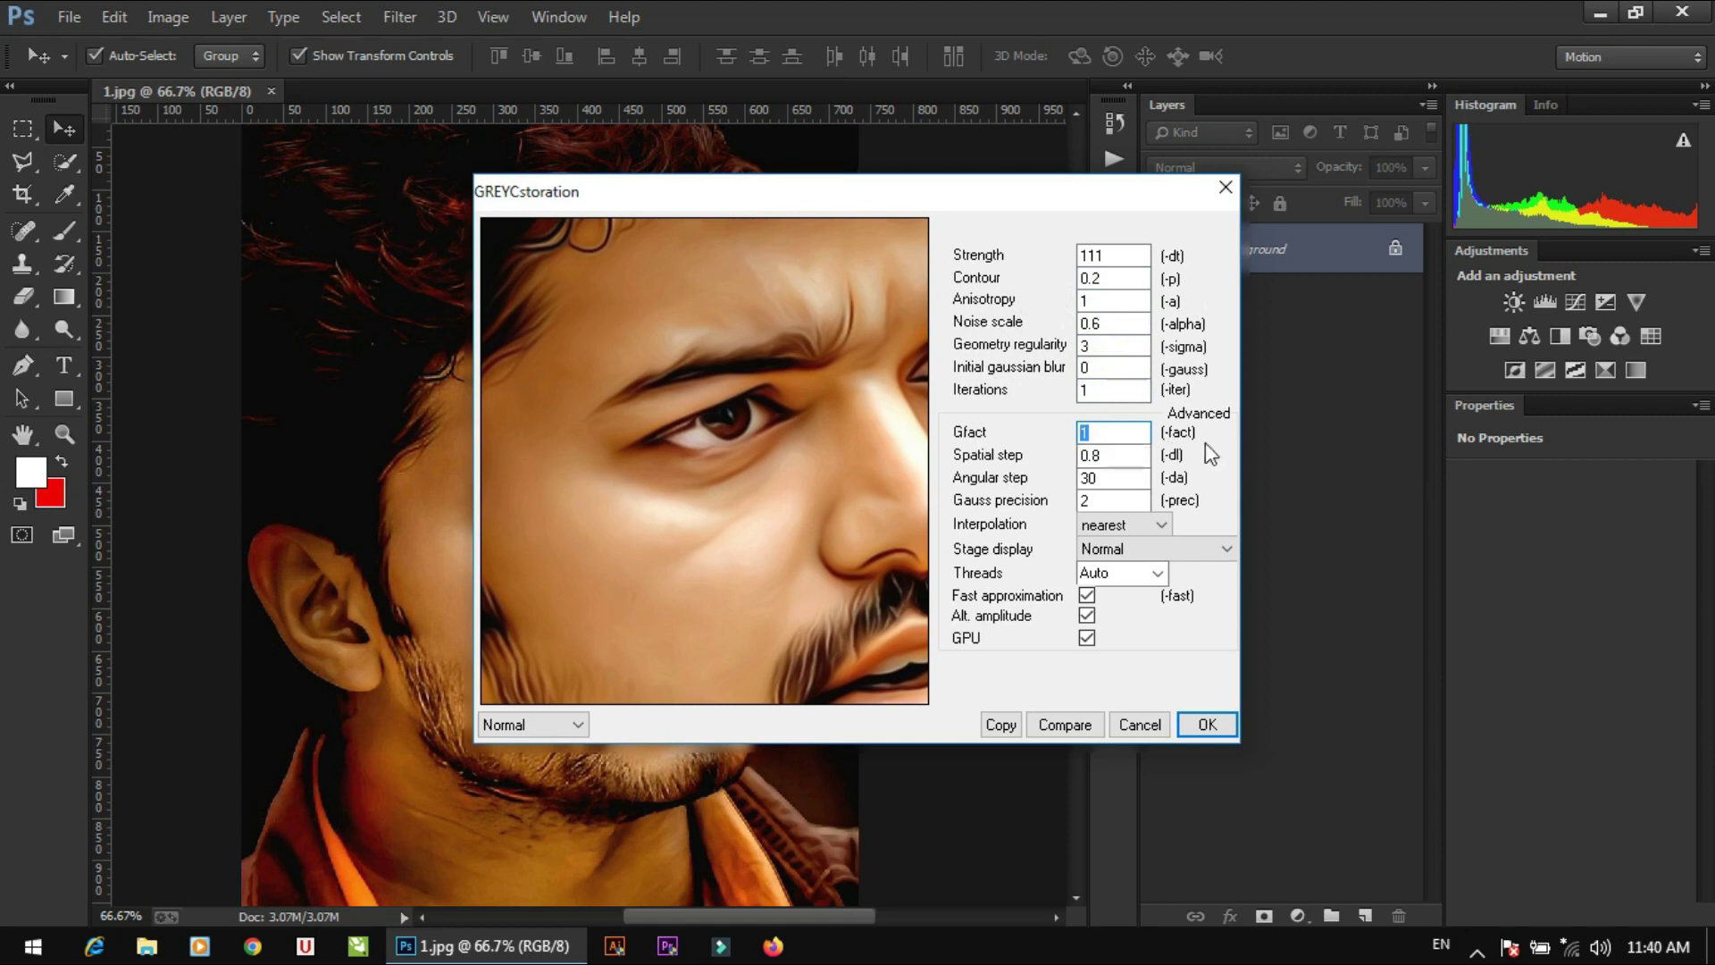
pyautogui.press('Tab')
pyautogui.press('Tab')
pyautogui.press('Tab')
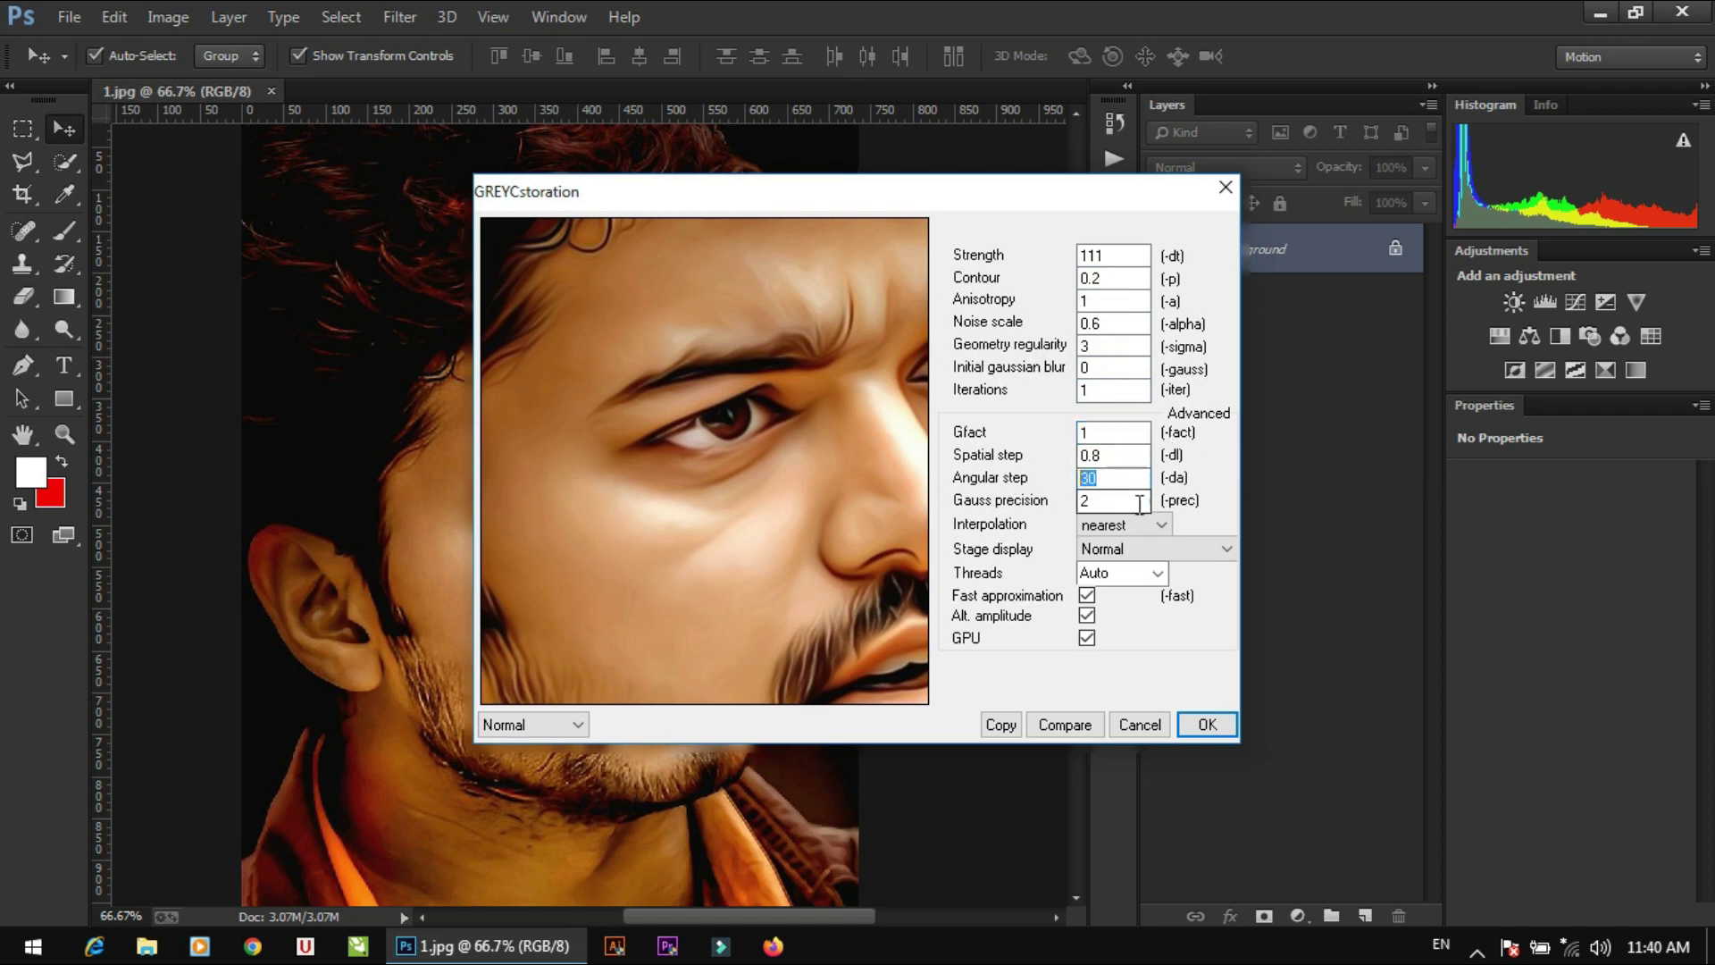
pyautogui.click(1086, 637)
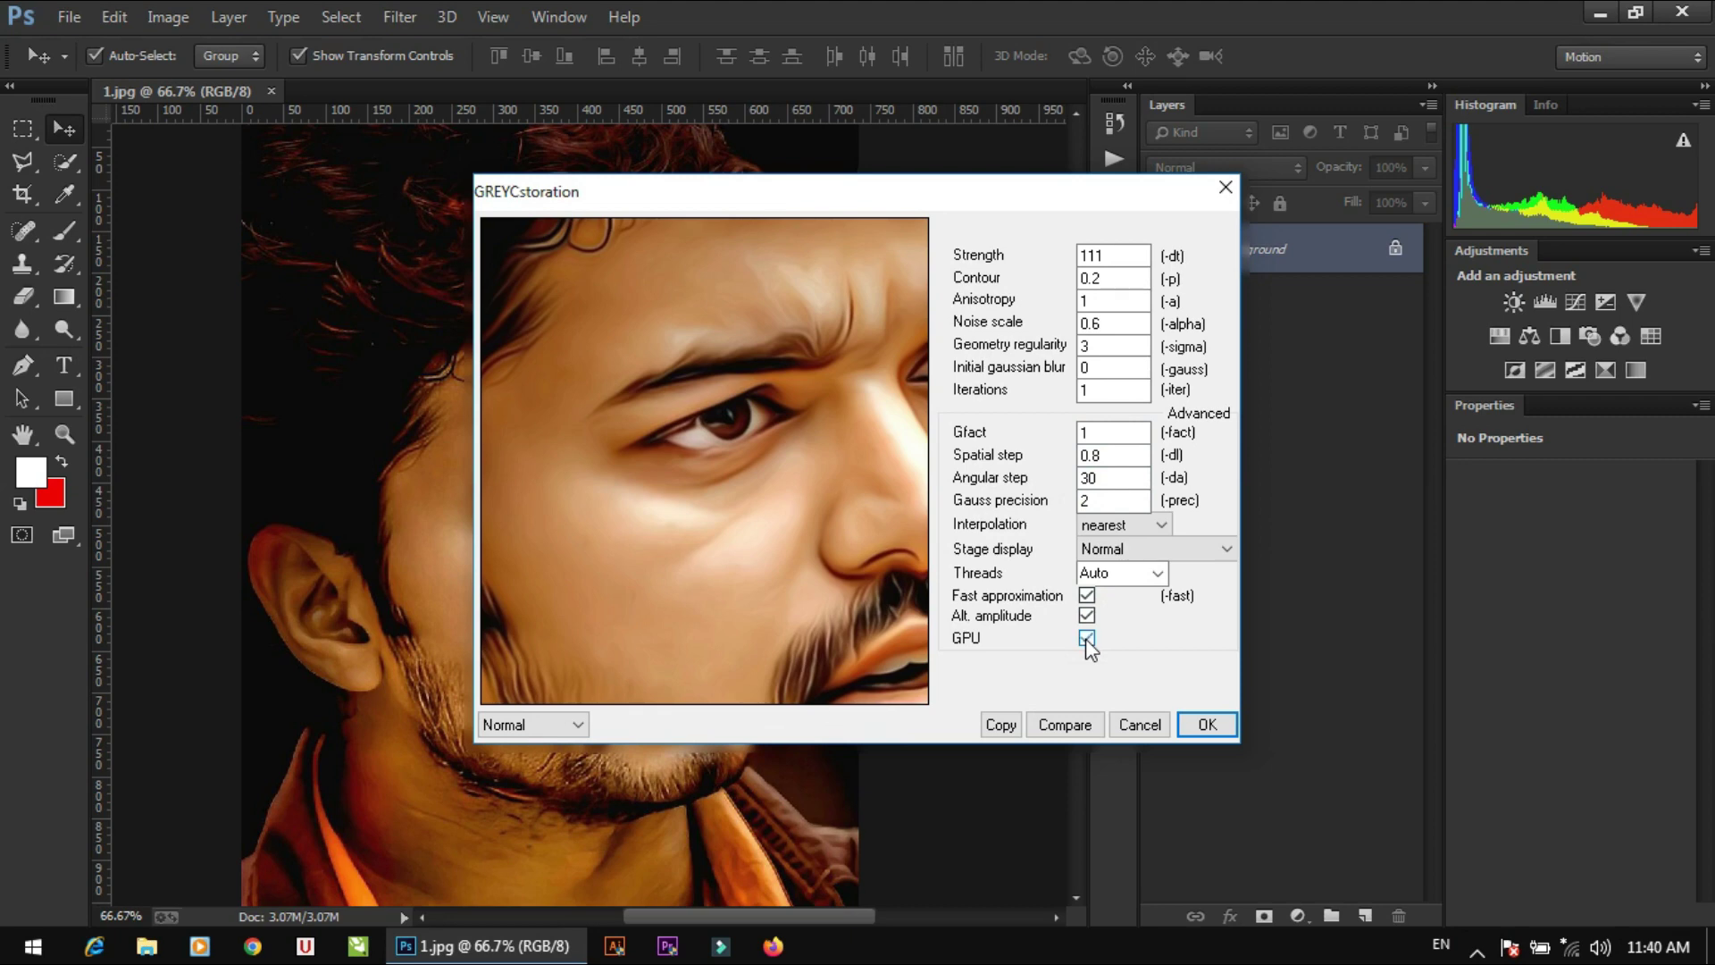
# Apply GREYCstoration to the portrait, inspect it at 100% and closer, then close 1.jpg.
pyautogui.click(1208, 724)
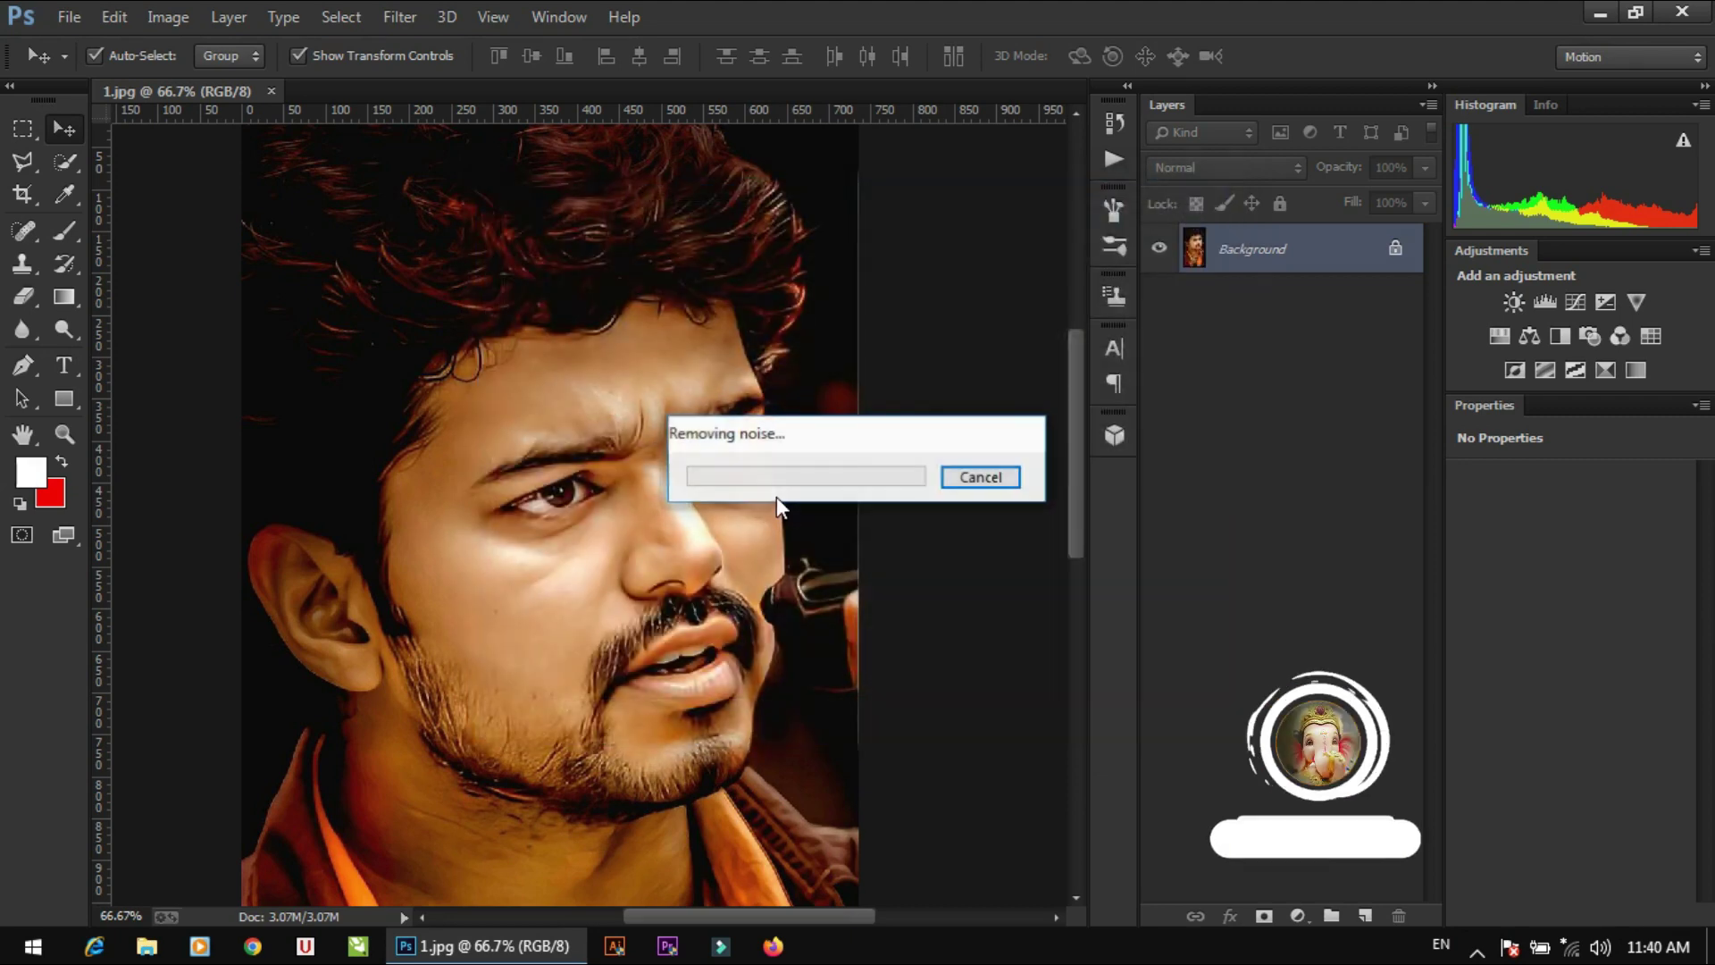
pyautogui.press('z')
pyautogui.click(527, 532)
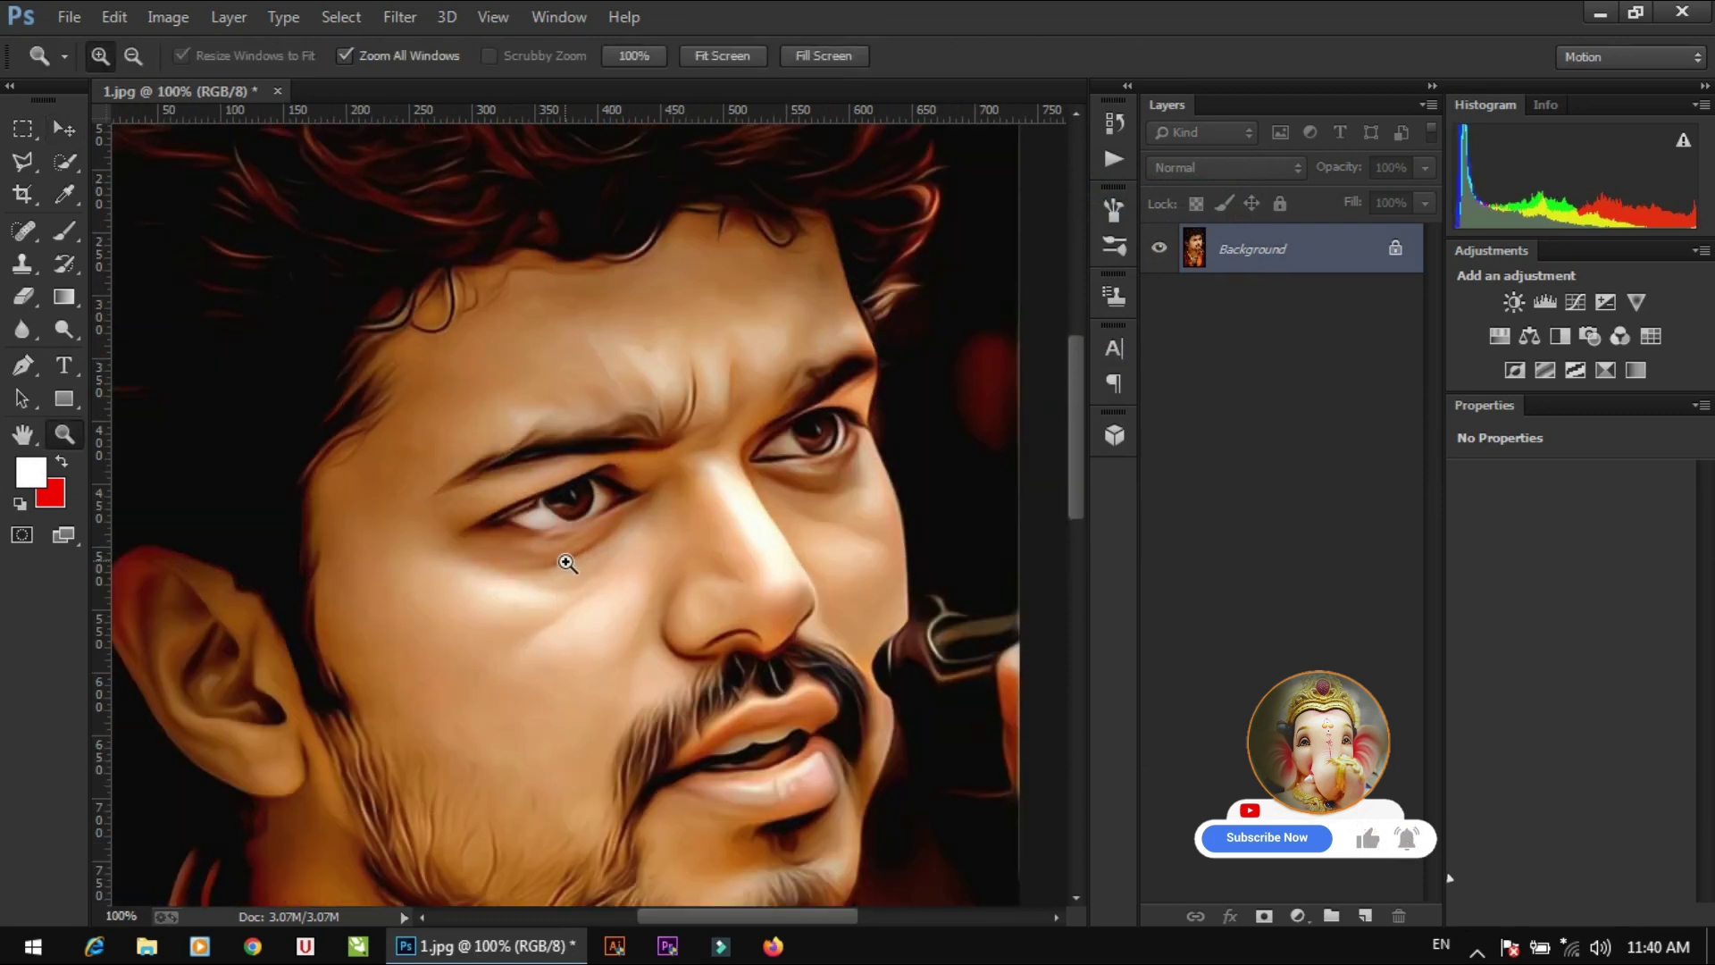
pyautogui.click(566, 562)
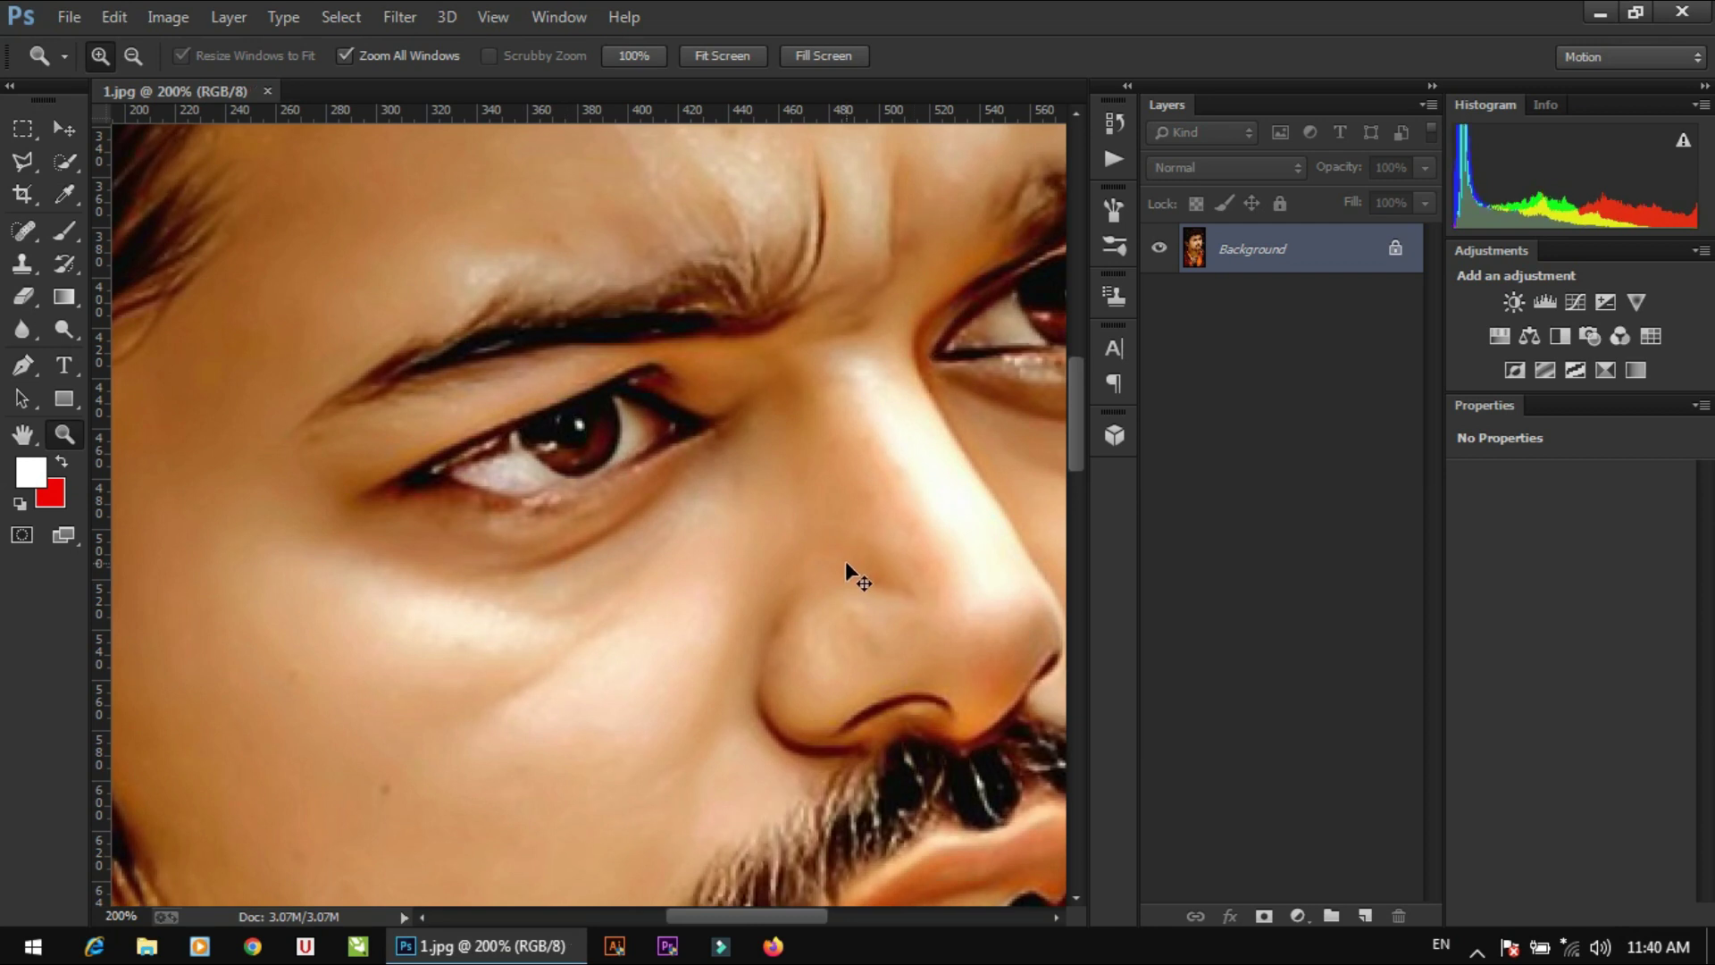
pyautogui.keyDown('alt'); pyautogui.click(607, 464); pyautogui.keyUp('alt')
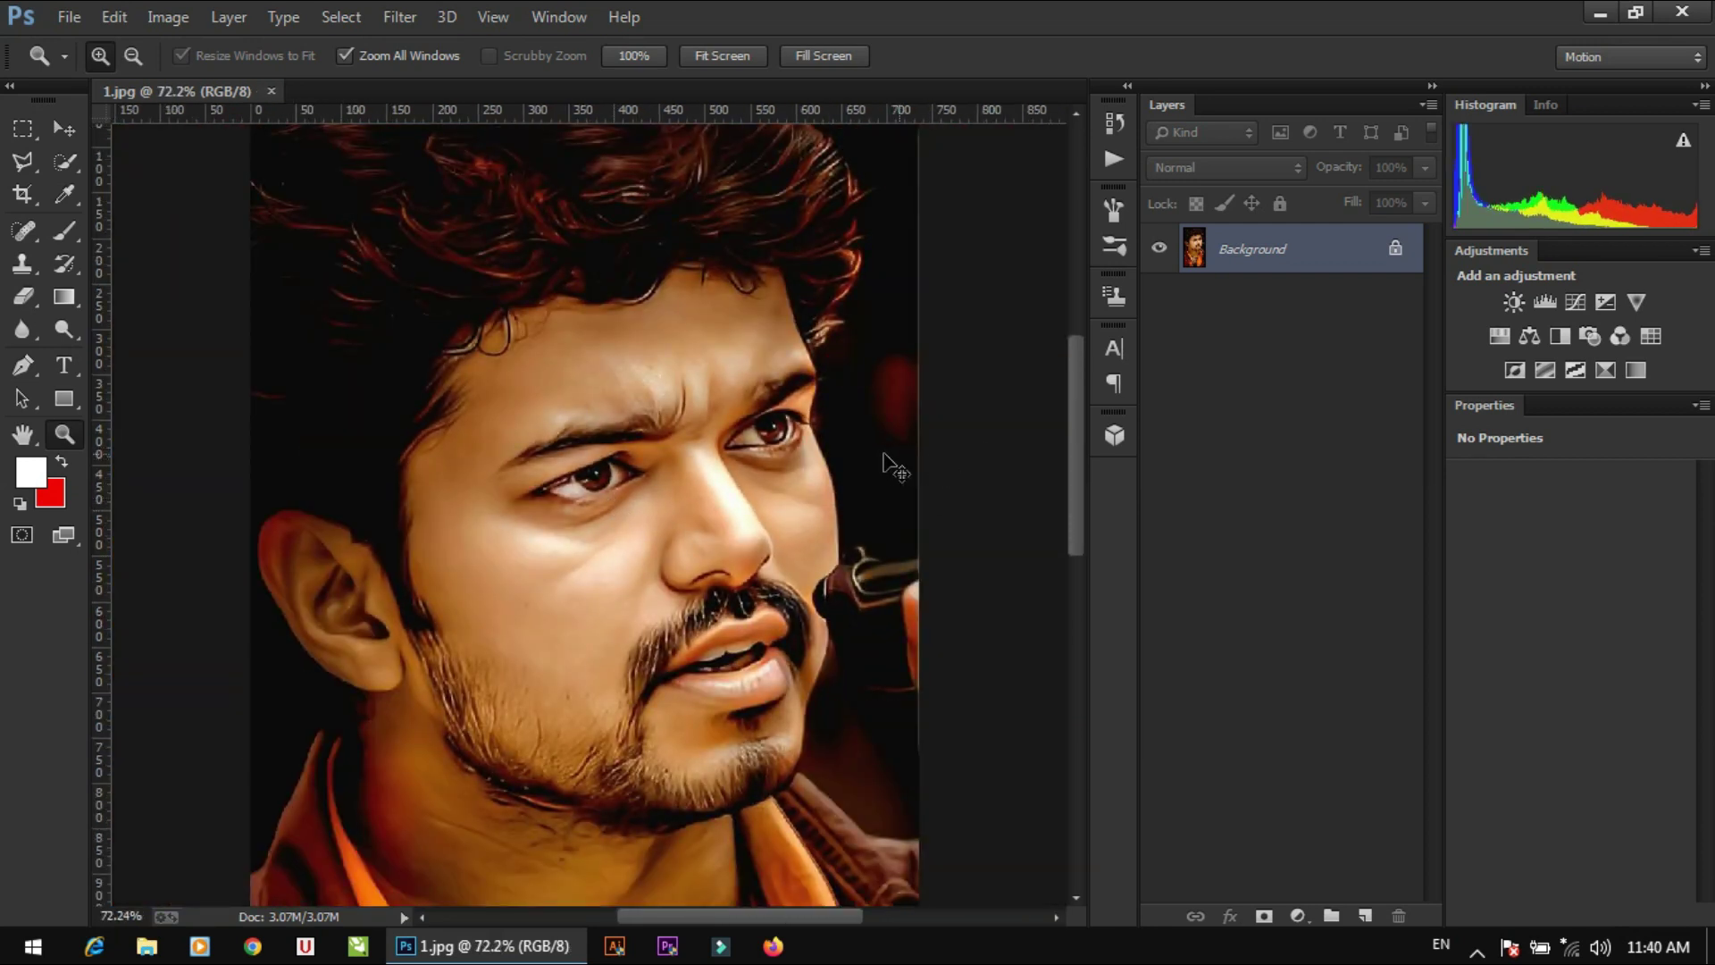
pyautogui.press('v')
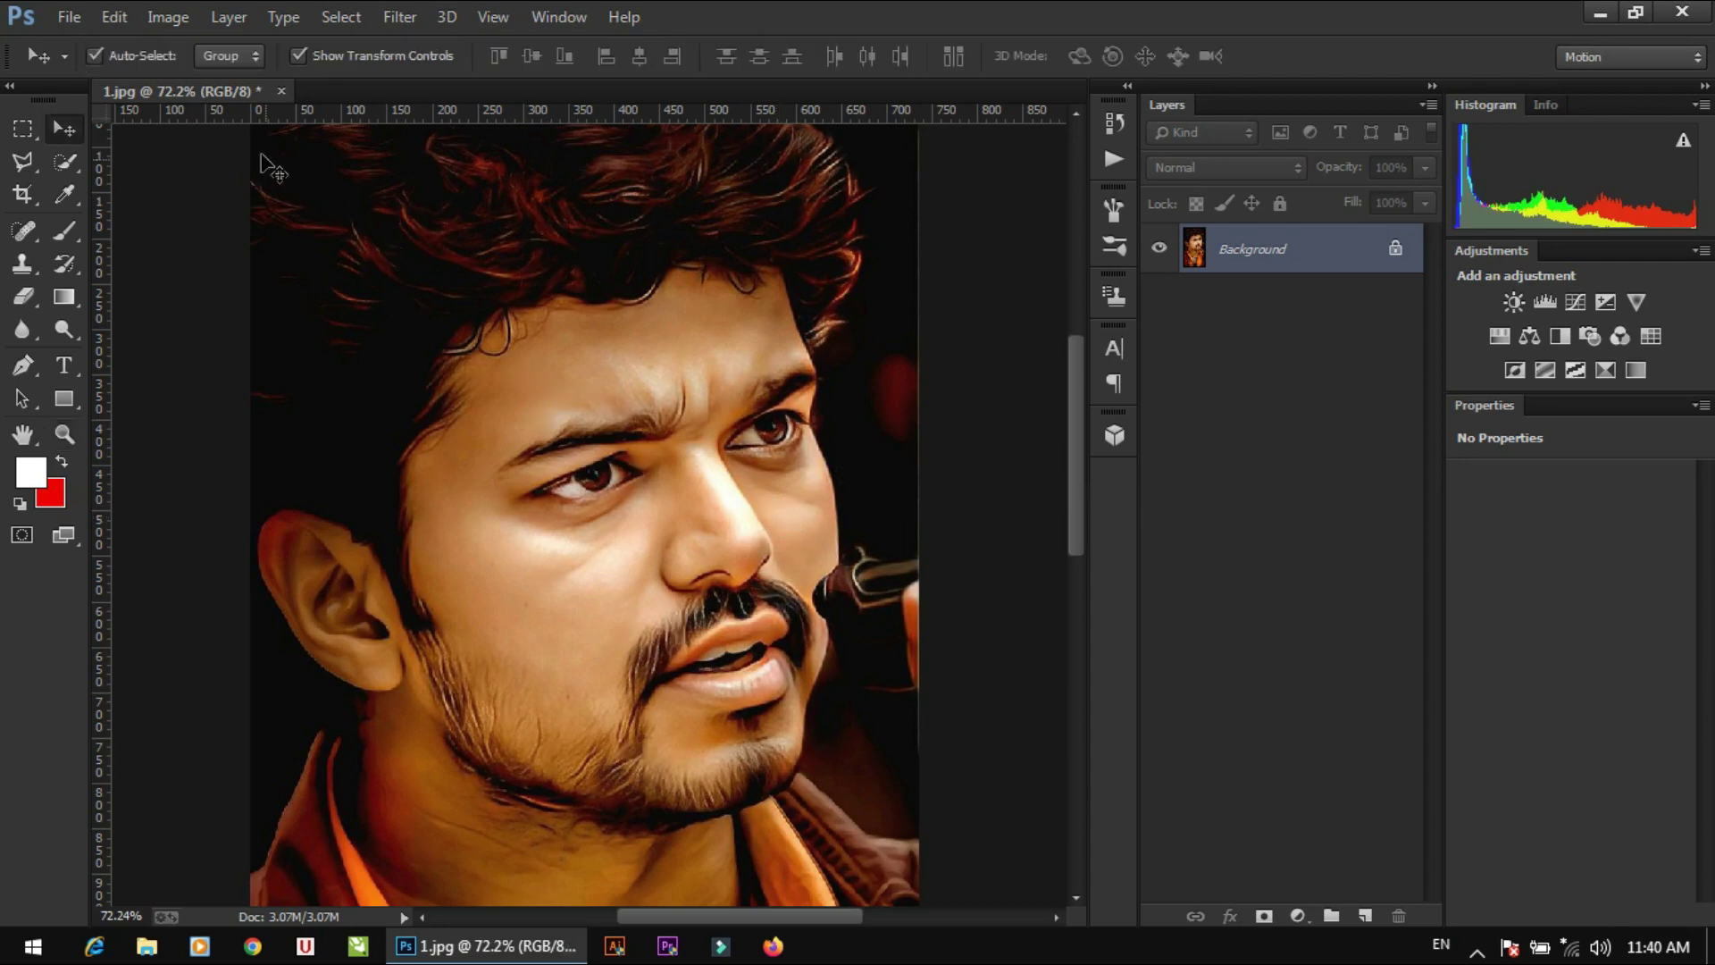
pyautogui.click(282, 90)
# Discard the portrait's changes, open the cat photo 3.jpg and zoom to 50% on its eye.
pyautogui.click(866, 375)
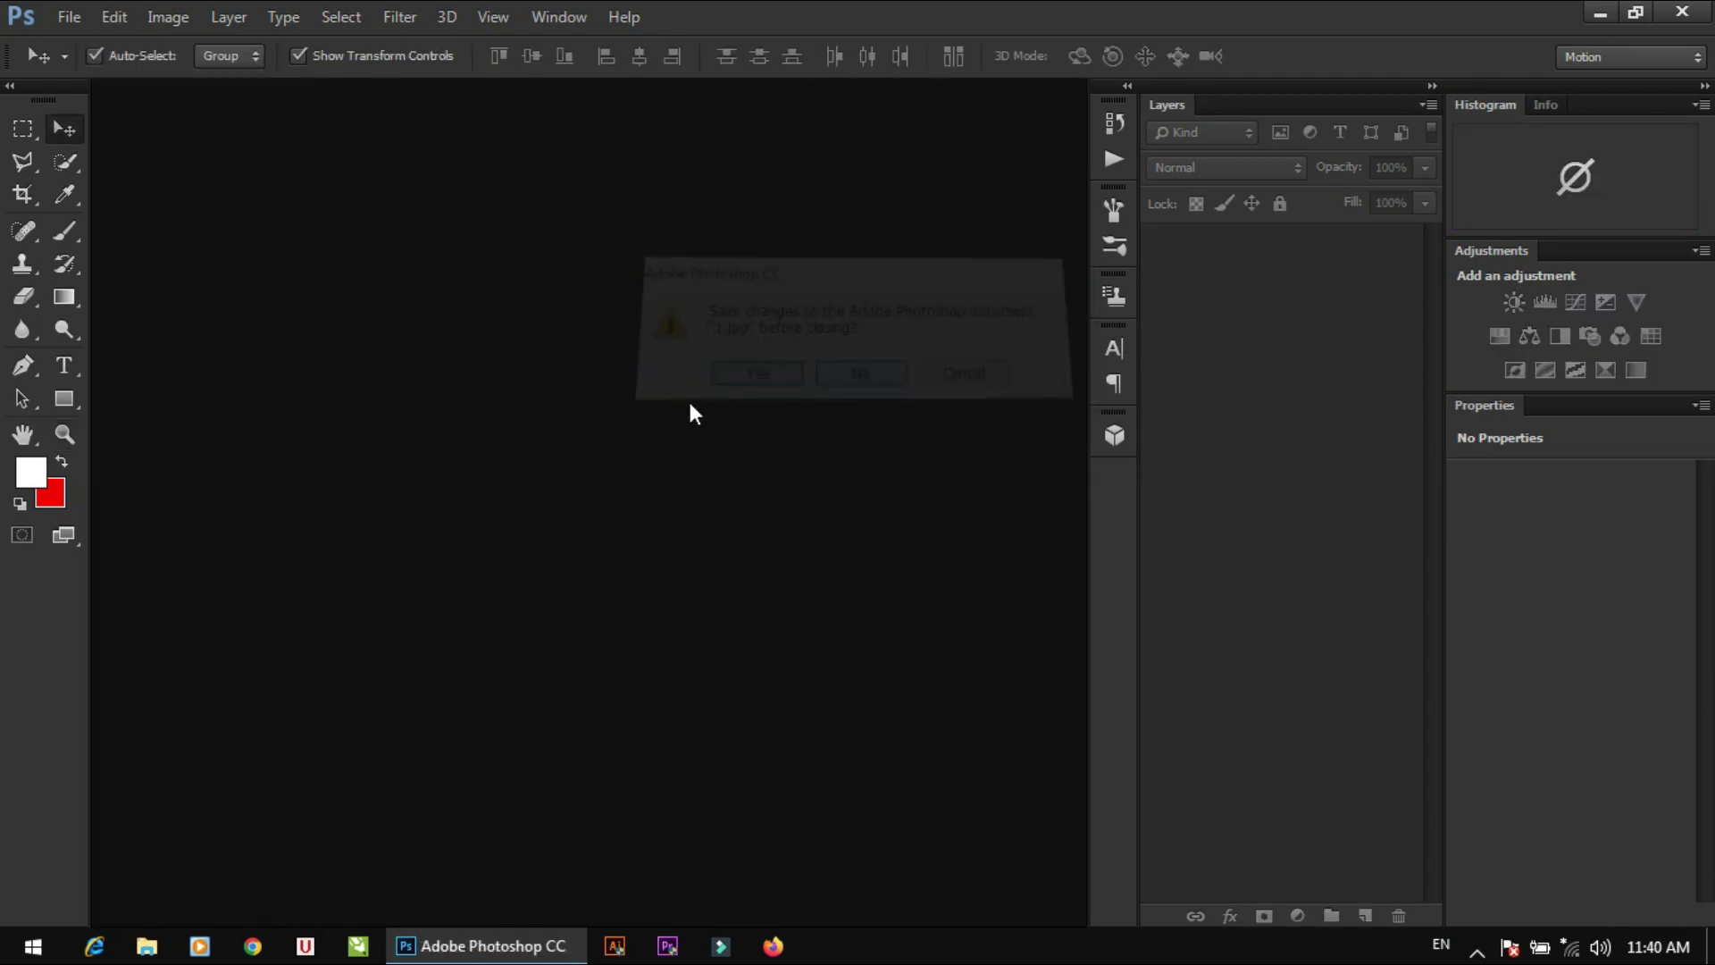
pyautogui.doubleClick(688, 398)
pyautogui.doubleClick(748, 211)
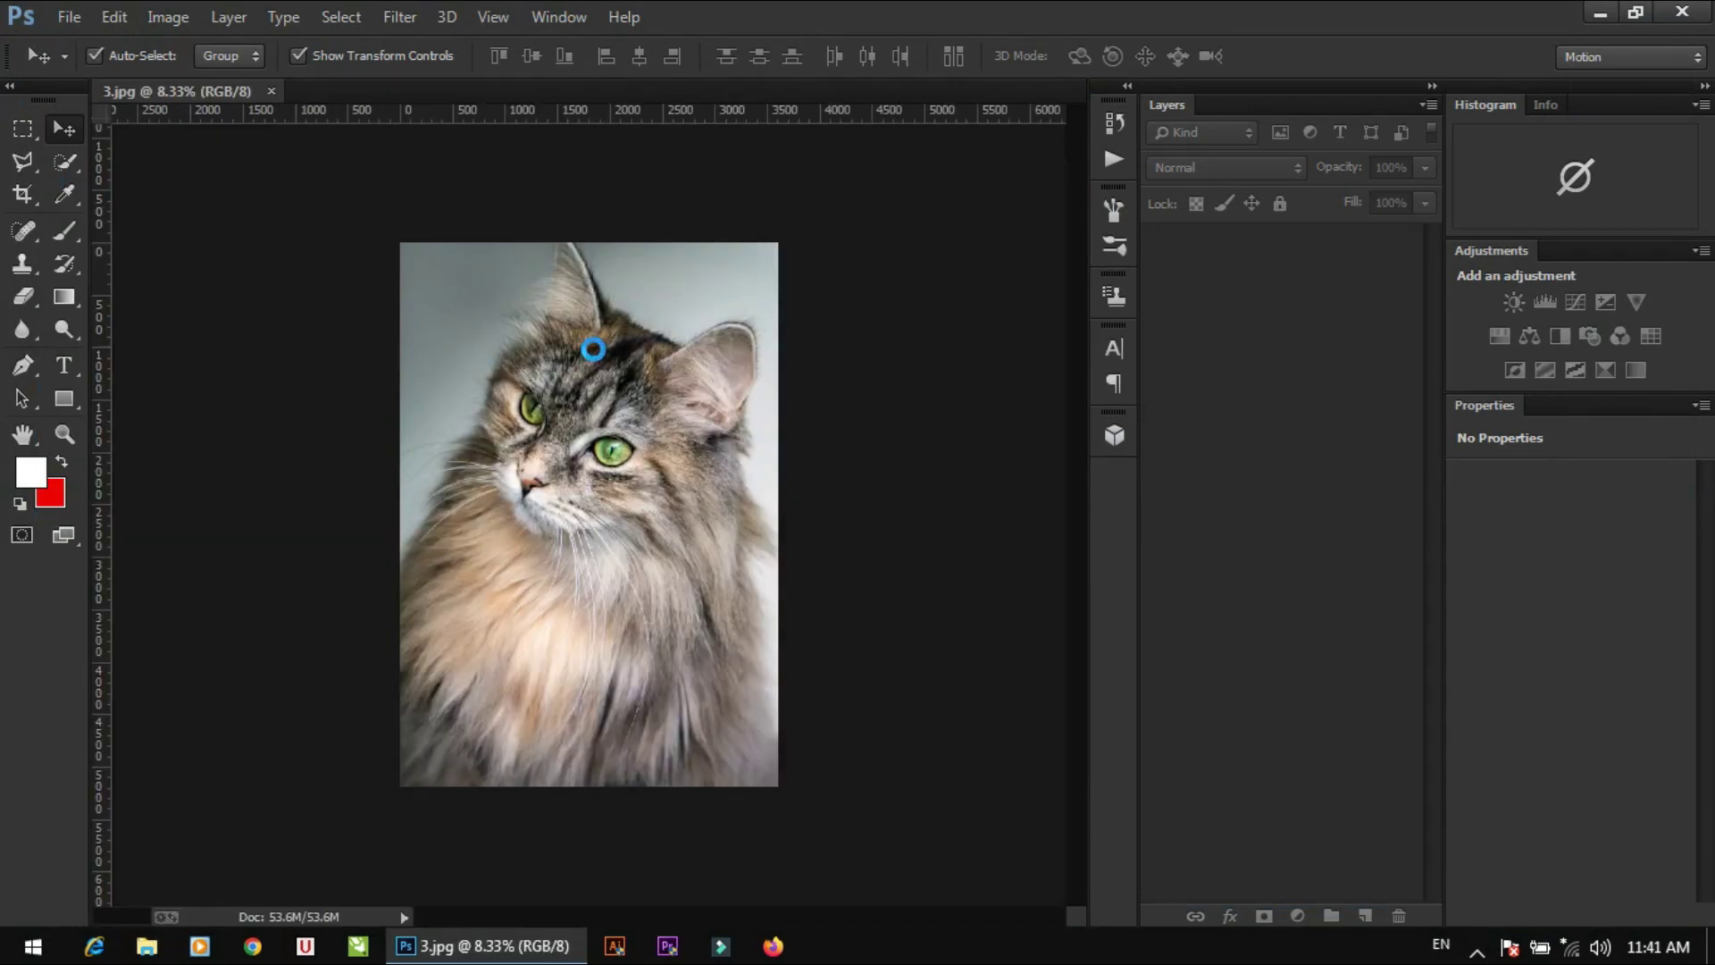
pyautogui.press('z')
pyautogui.click(585, 472)
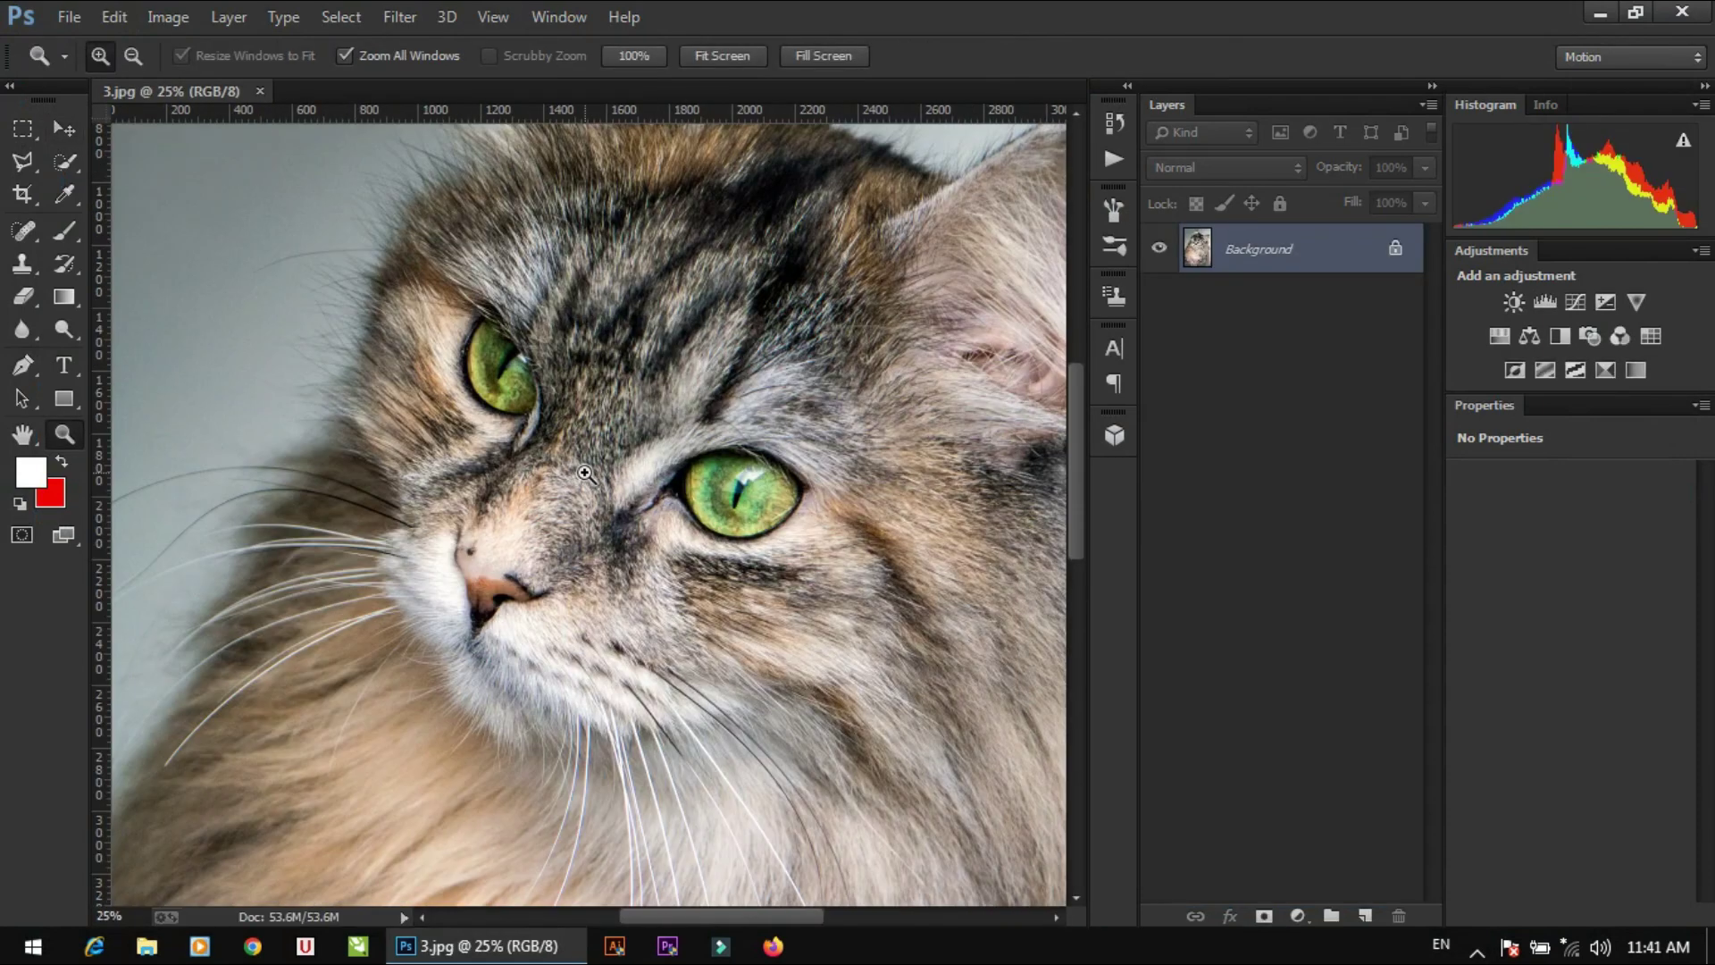
pyautogui.click(603, 460)
pyautogui.click(692, 491)
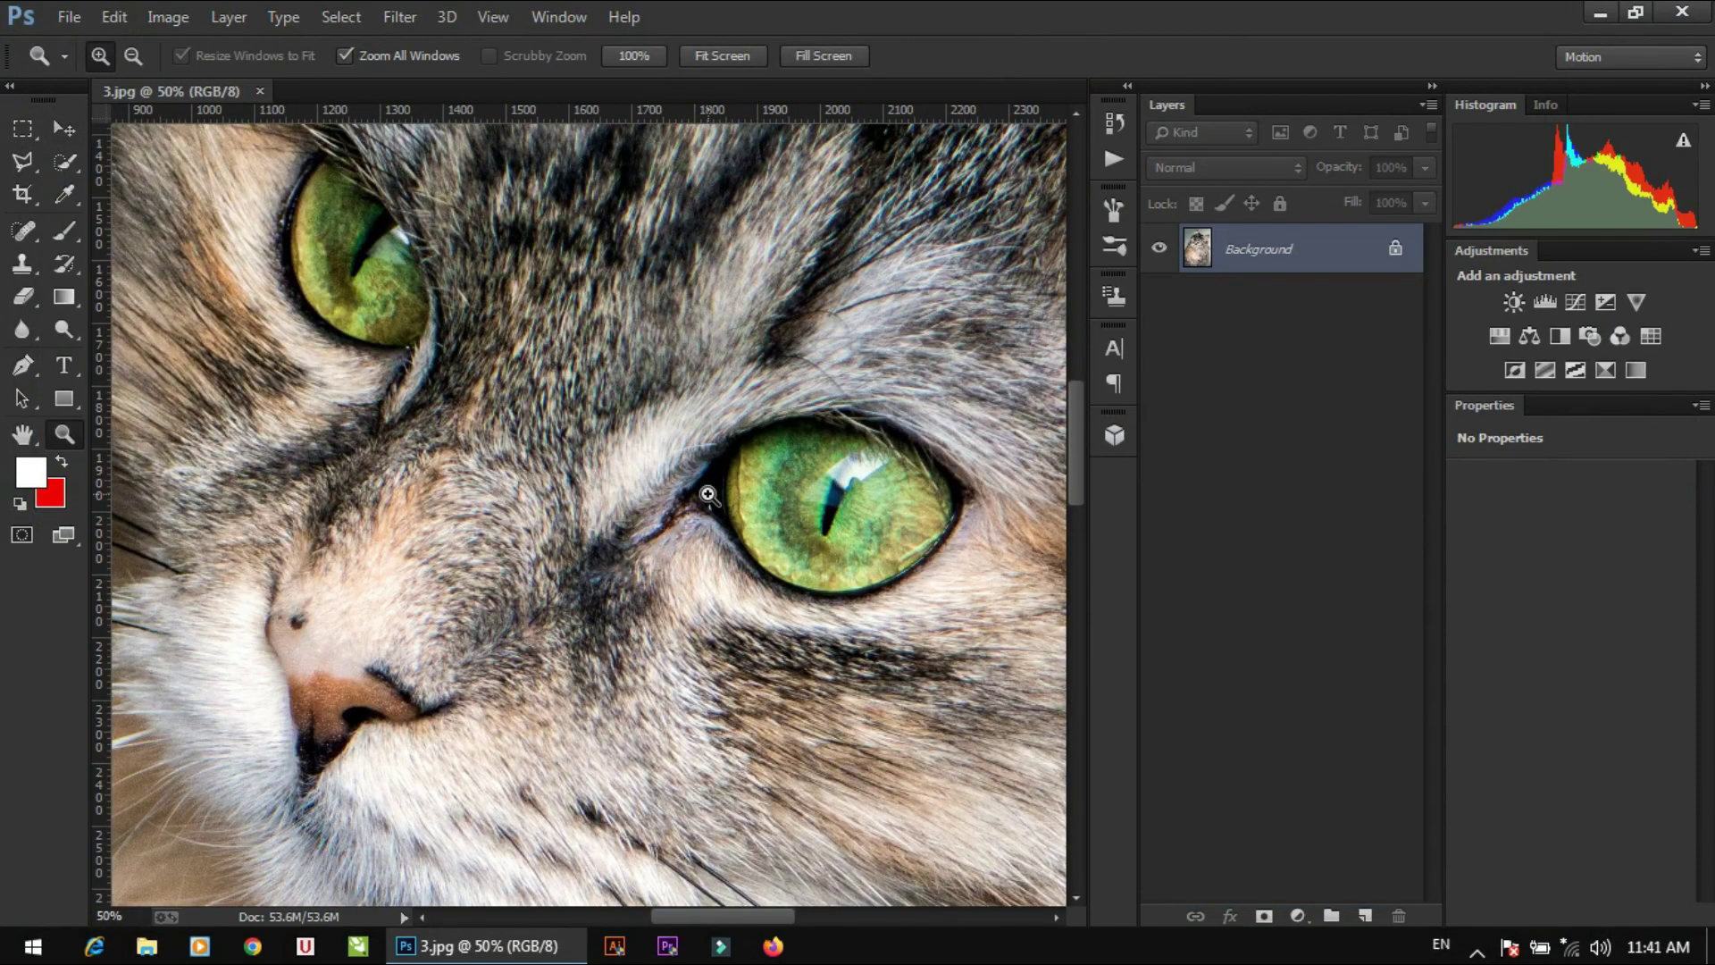
pyautogui.press('v')
pyautogui.click(400, 17)
pyautogui.moveTo(549, 390)
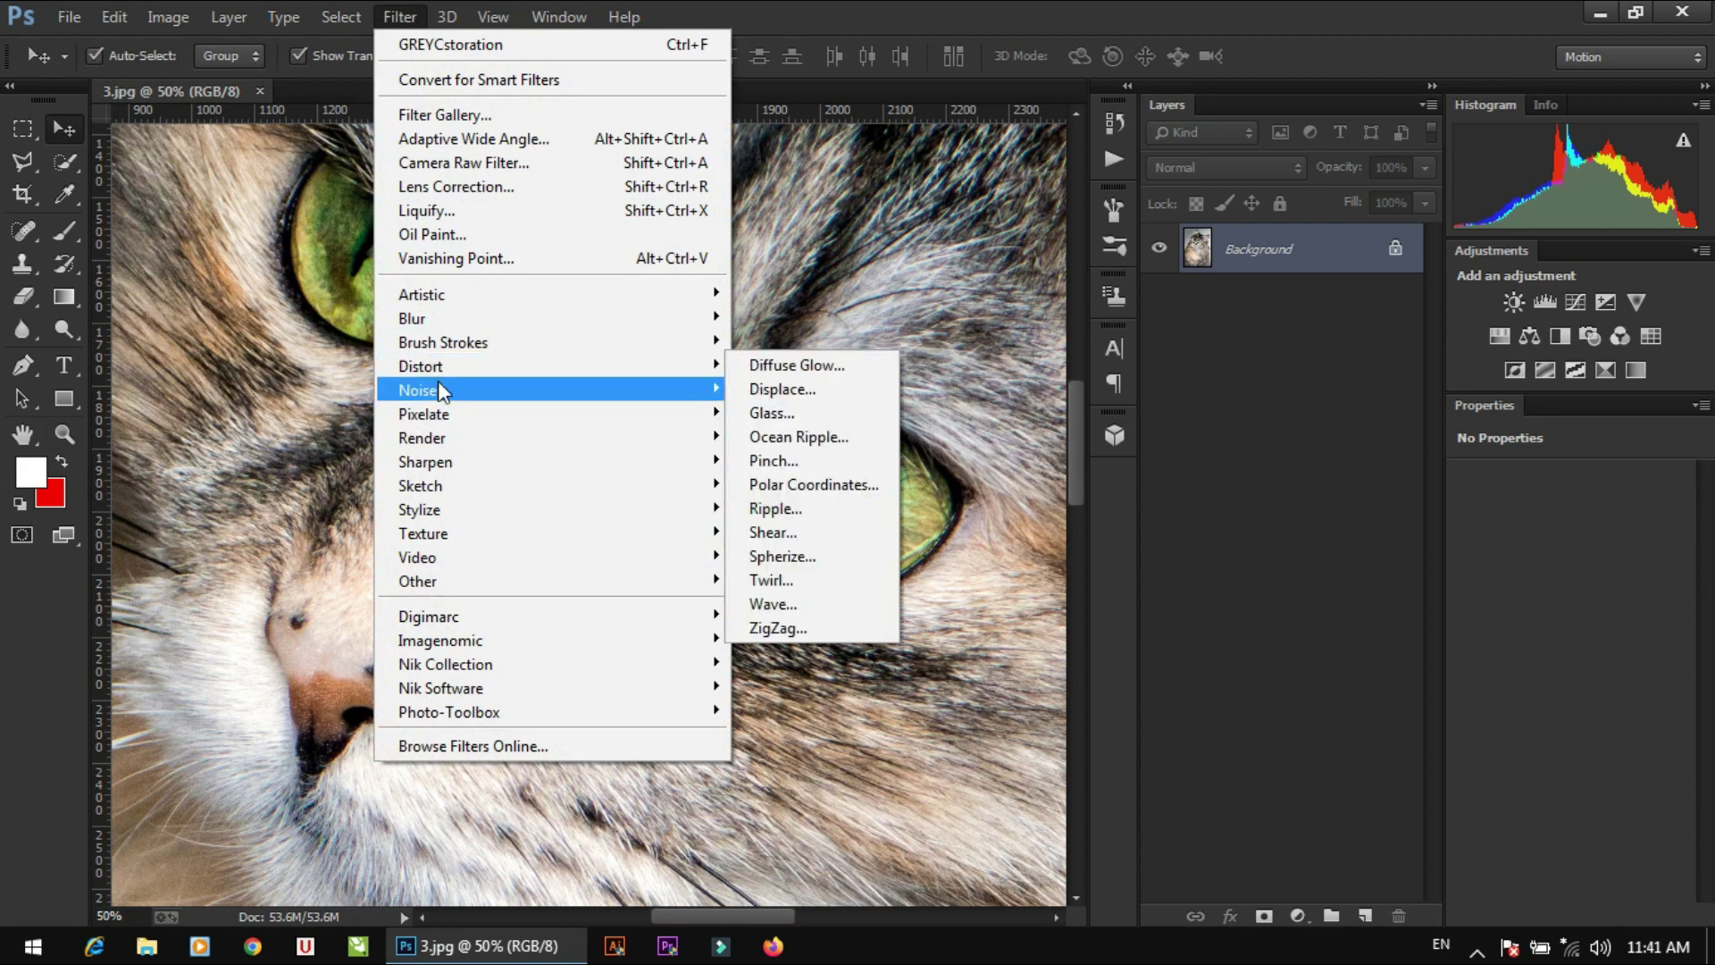
# Apply GREYCstoration to 3.jpg with the current settings and zoom on the cat's face.
pyautogui.click(813, 465)
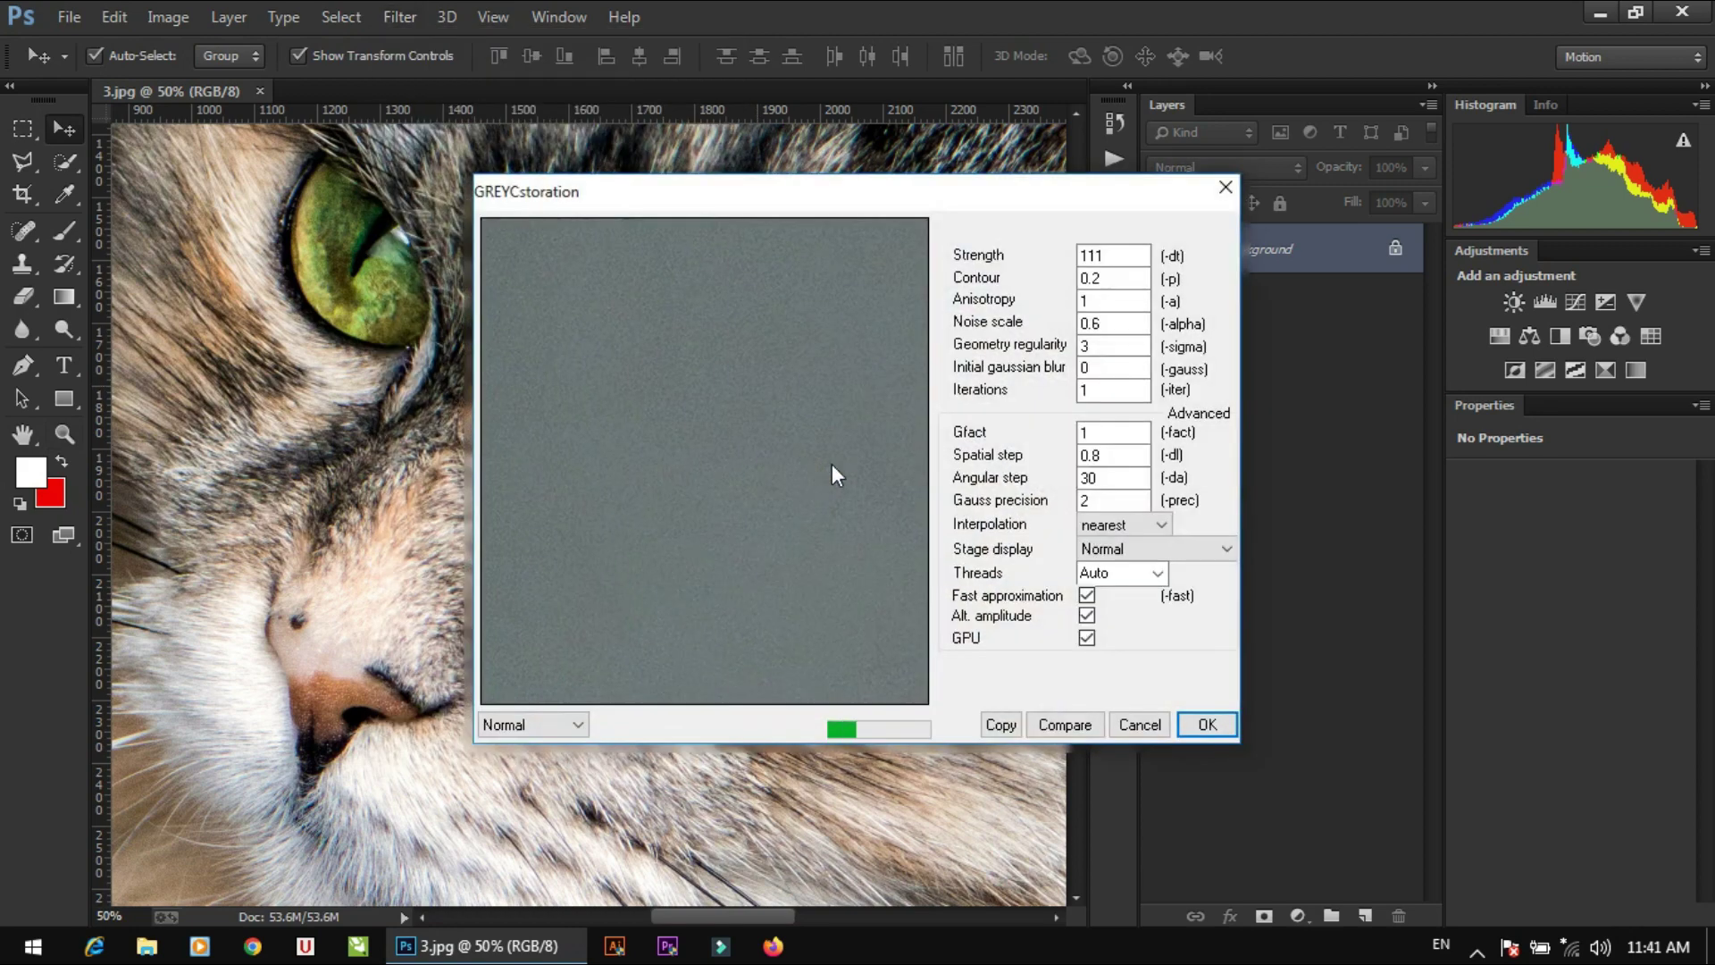
pyautogui.click(1207, 725)
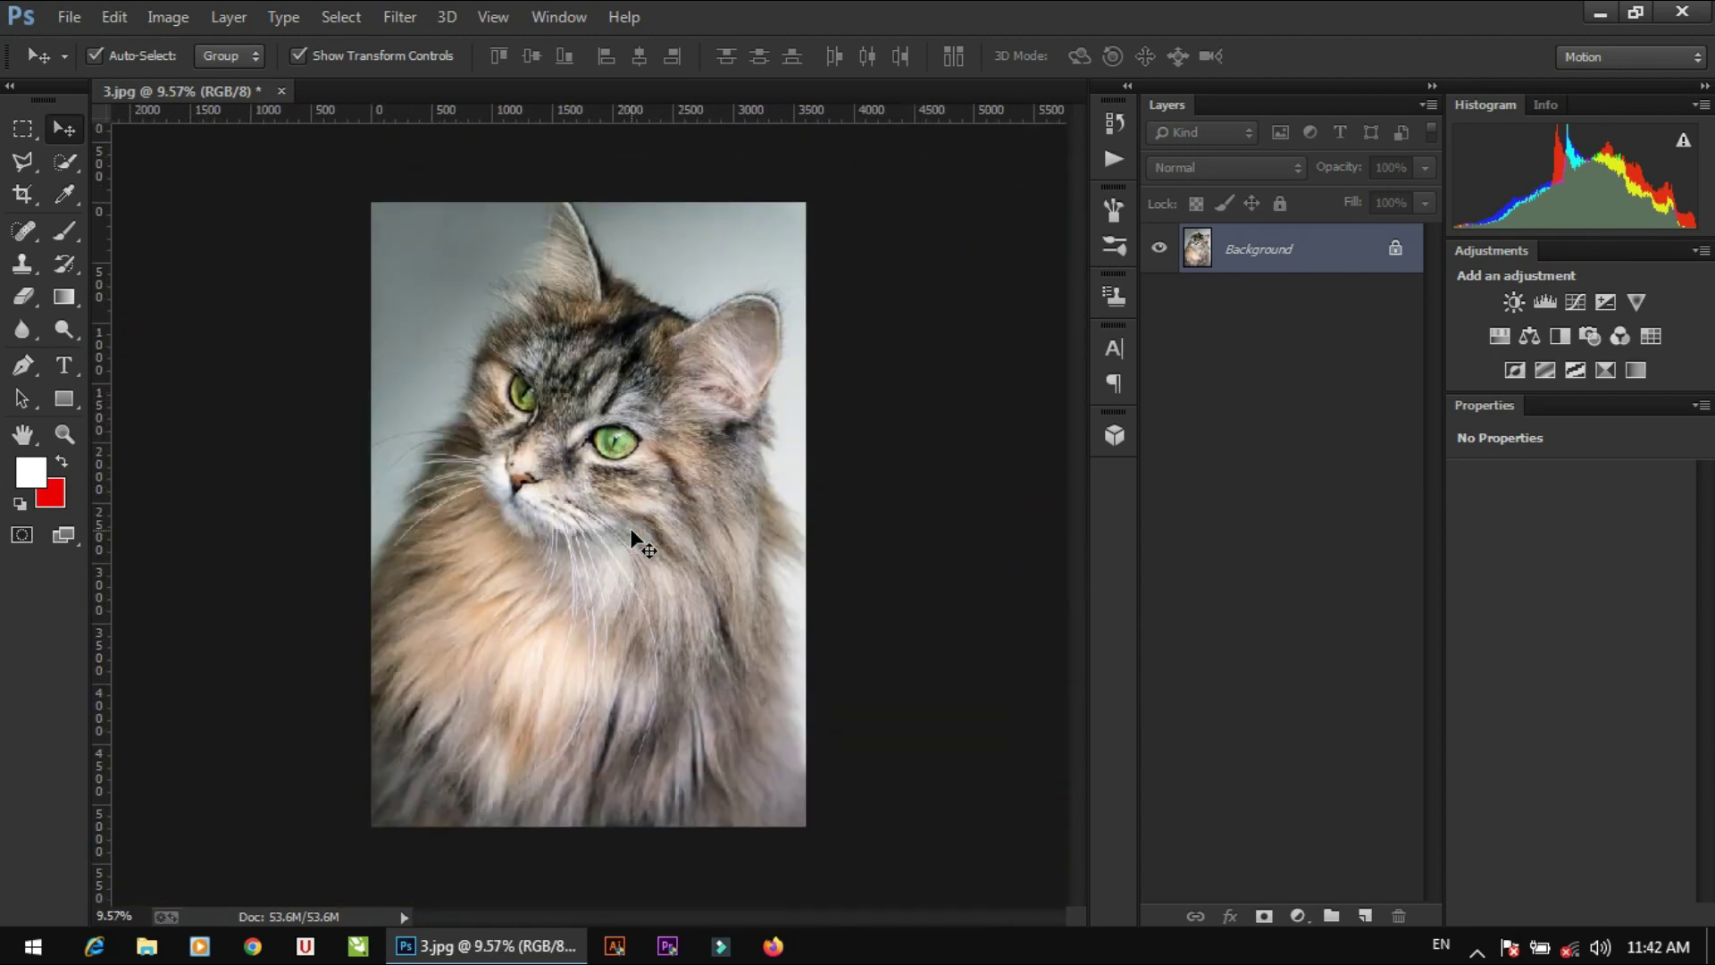
pyautogui.press('z')
pyautogui.click(555, 500)
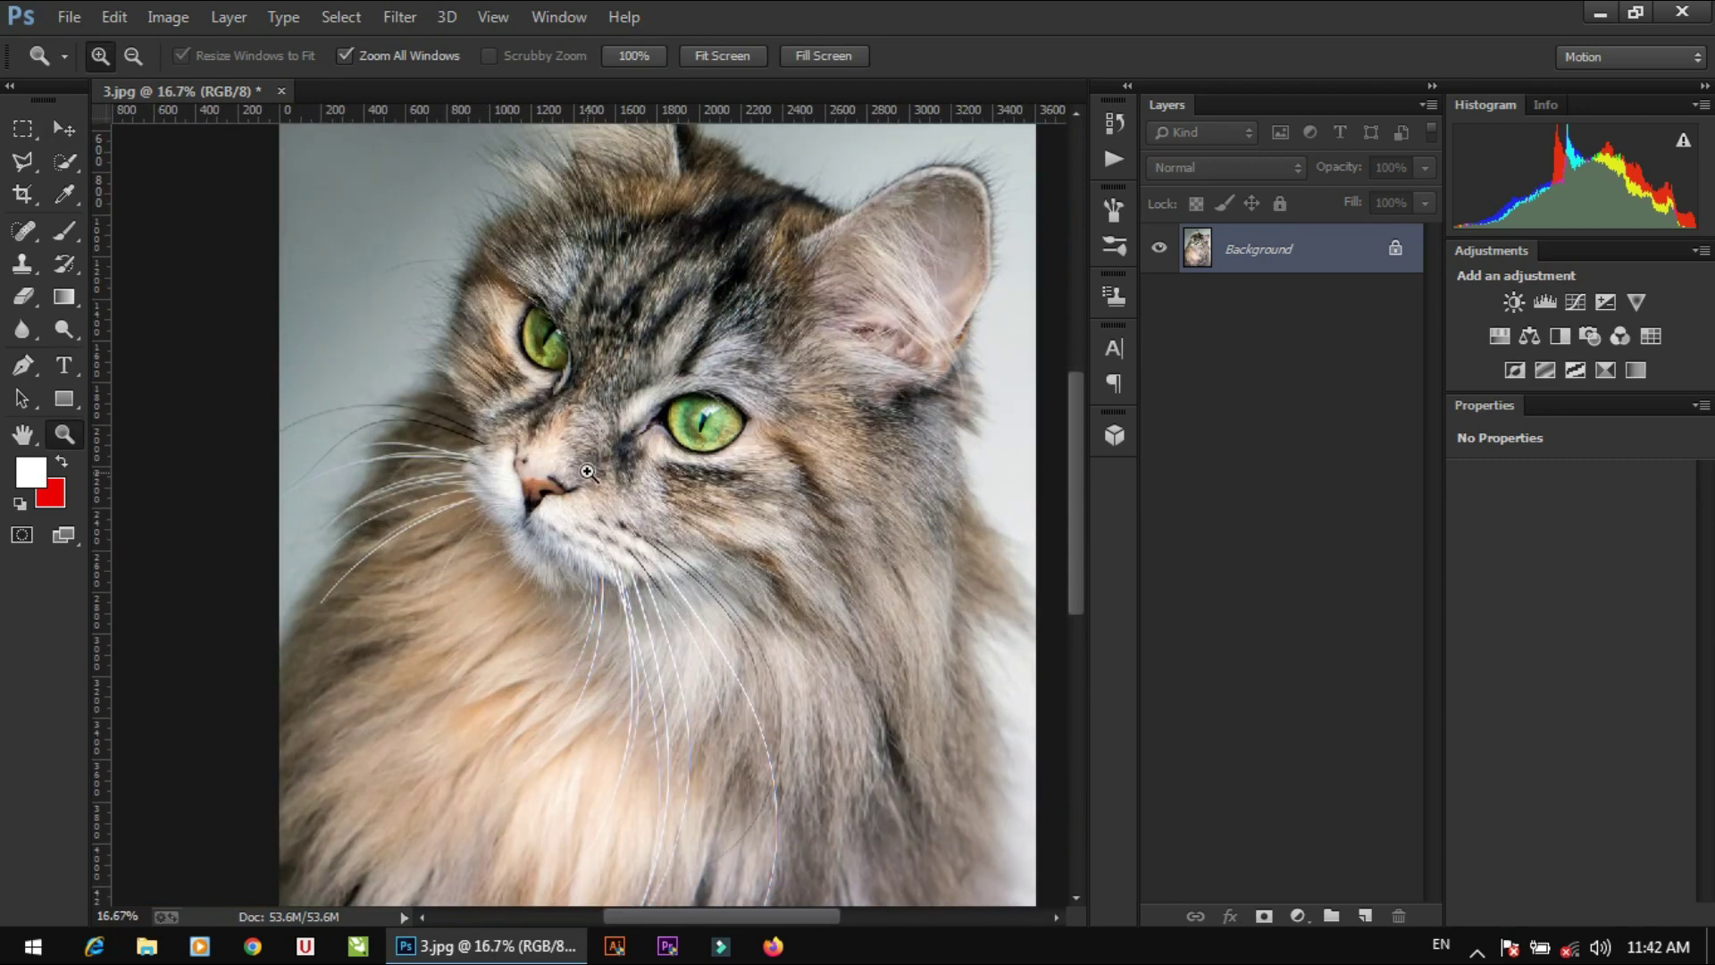
# Toggle the filter off and back on to compare, then close 3.jpg.
pyautogui.hotkey('ctrl', 'z')
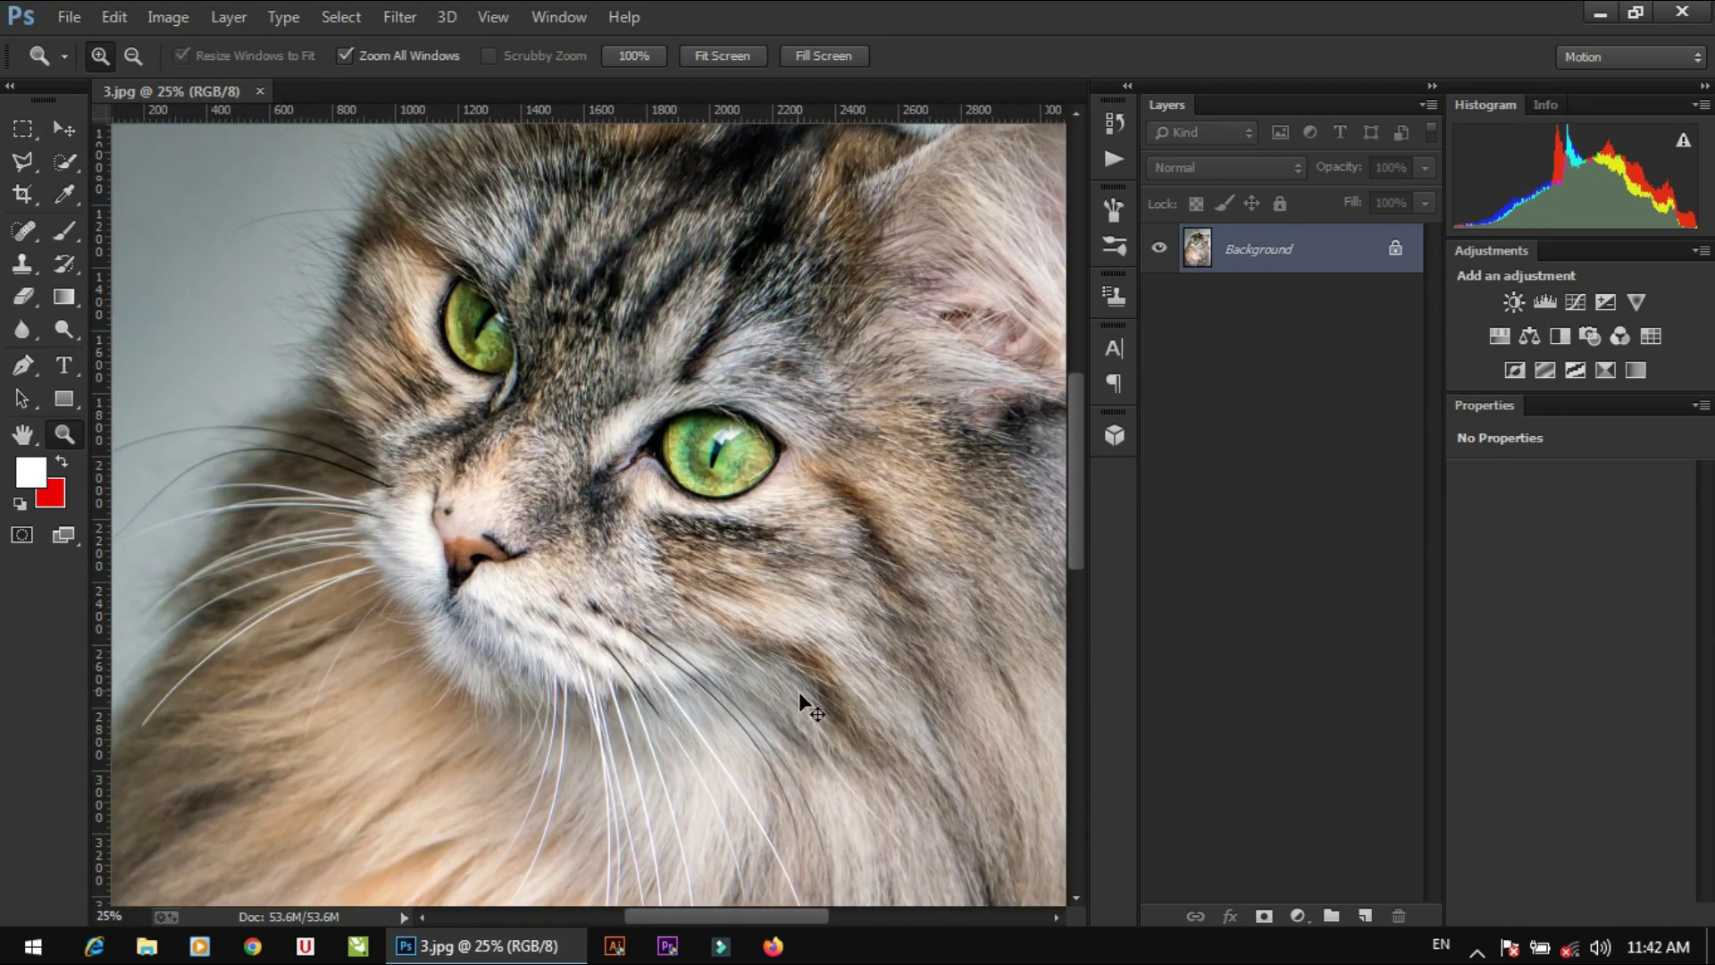
pyautogui.hotkey('ctrl', 'z')
pyautogui.hotkey('ctrl', 'z')
pyautogui.hotkey('ctrl', 'z')
pyautogui.hotkey('ctrl', 'z')
pyautogui.hotkey('ctrl', 'z')
pyautogui.click(260, 93)
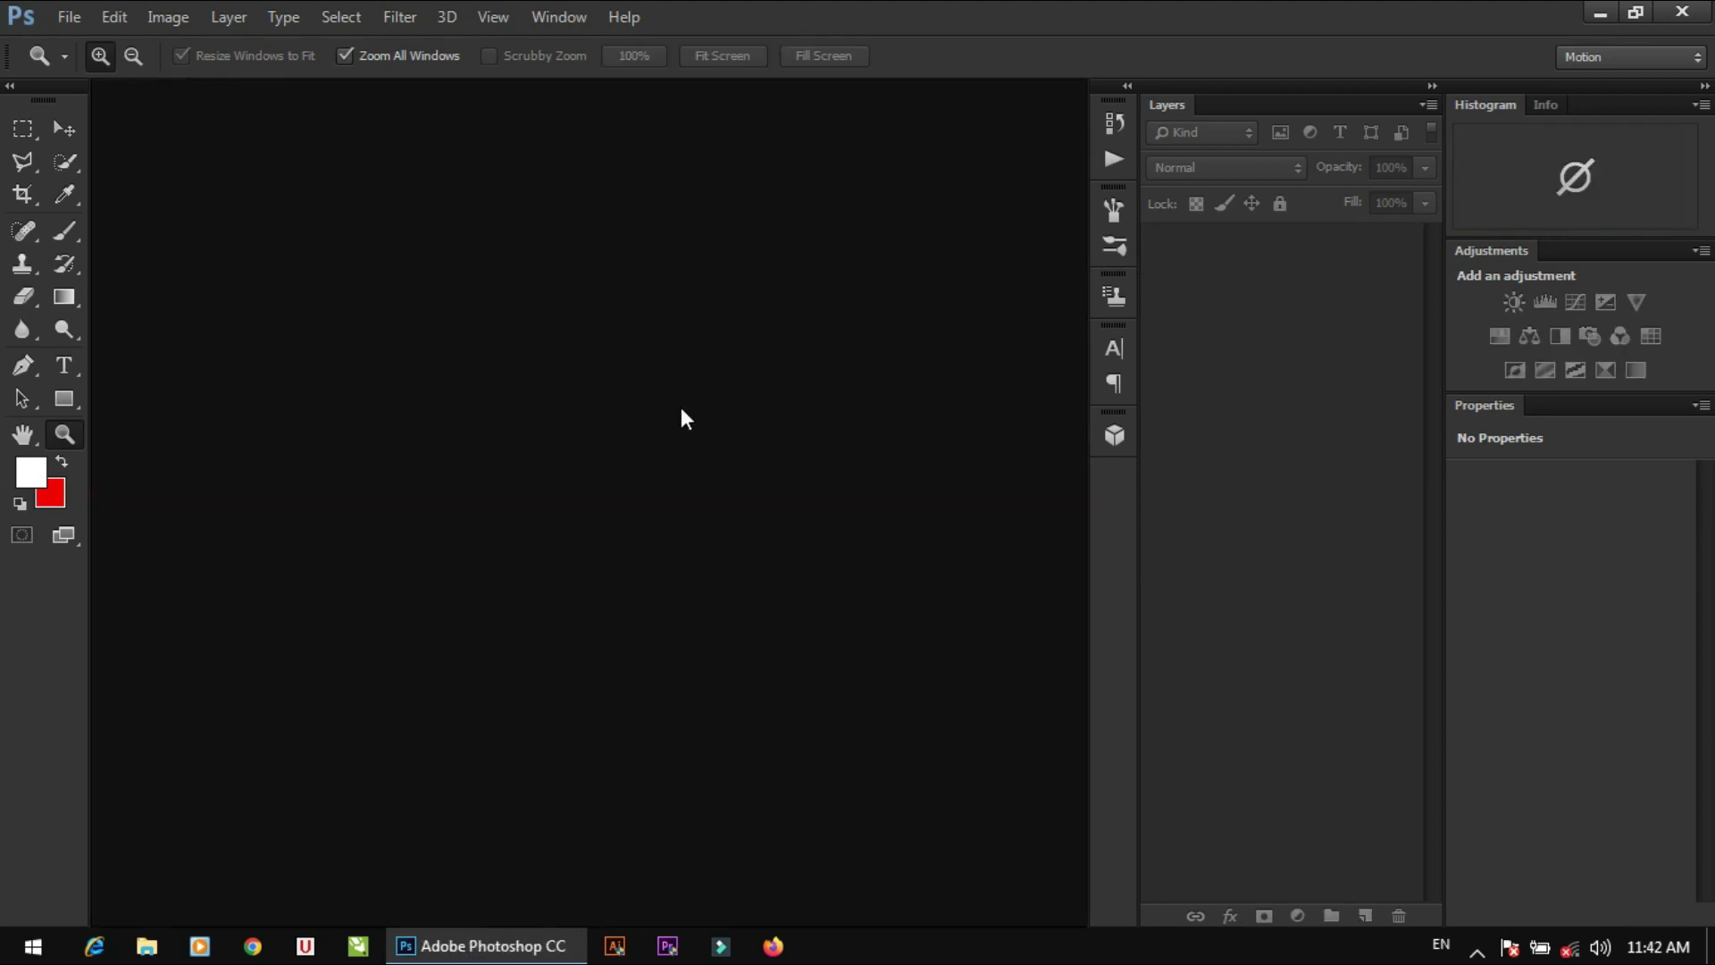
# Open the cat photo 4.jpg and zoom to 50% around the cat's eyes.
pyautogui.hotkey('ctrl', 'o')
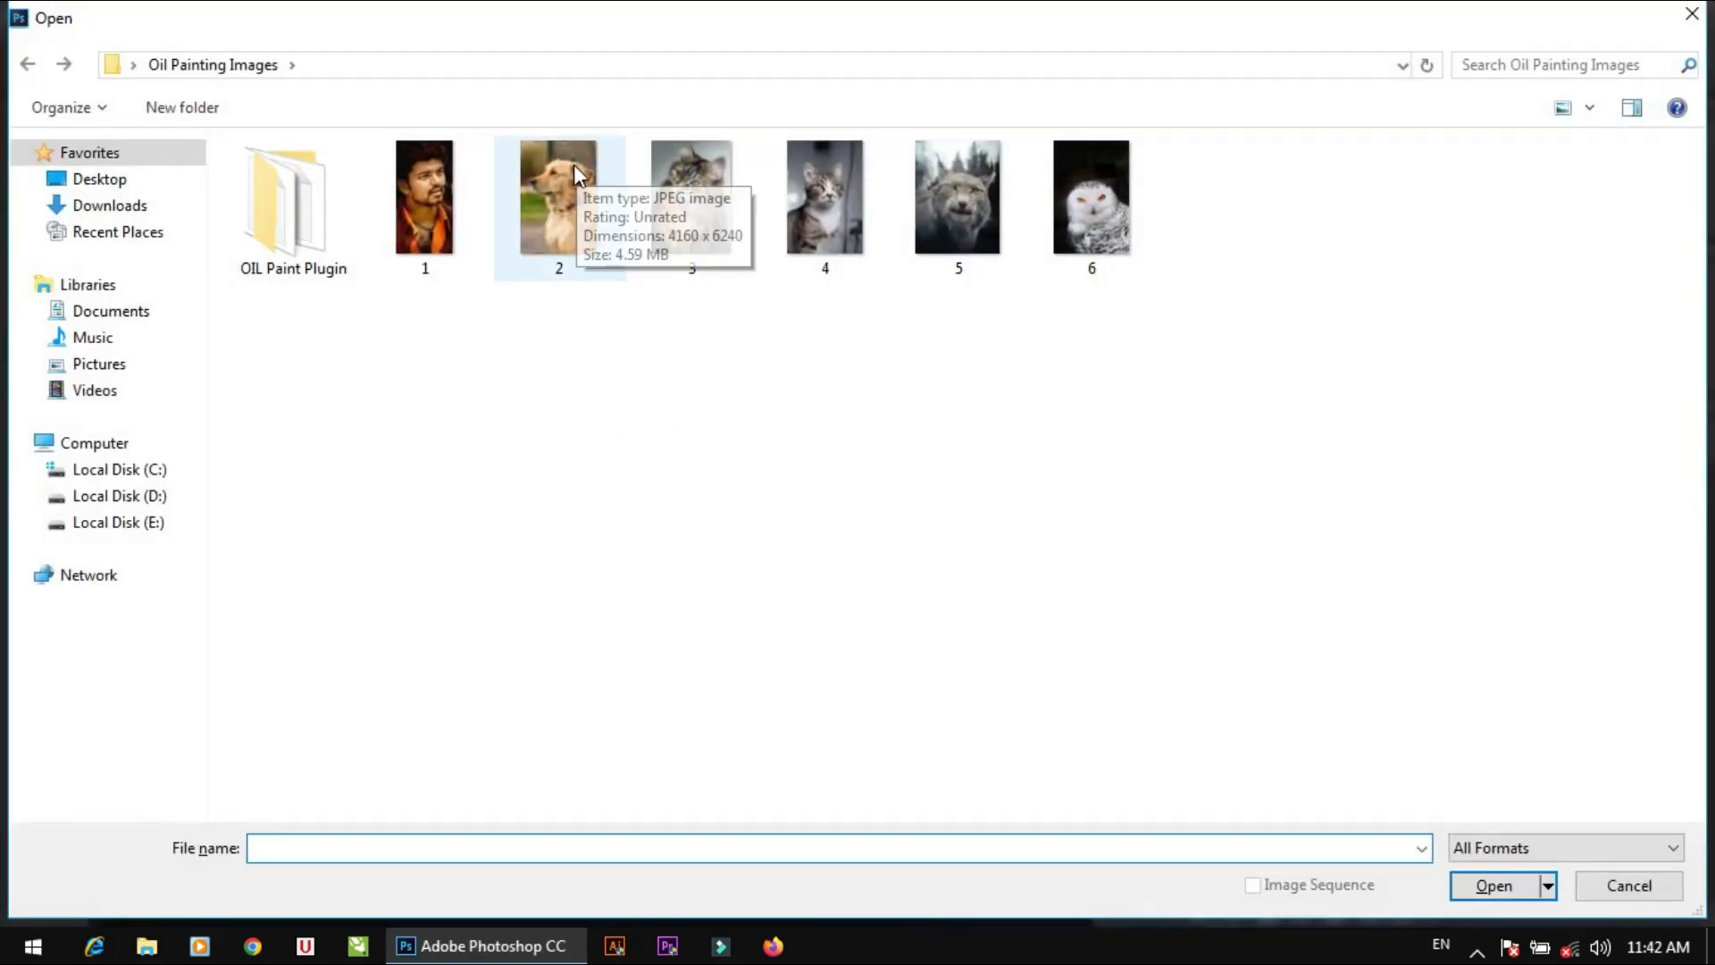
pyautogui.doubleClick(813, 206)
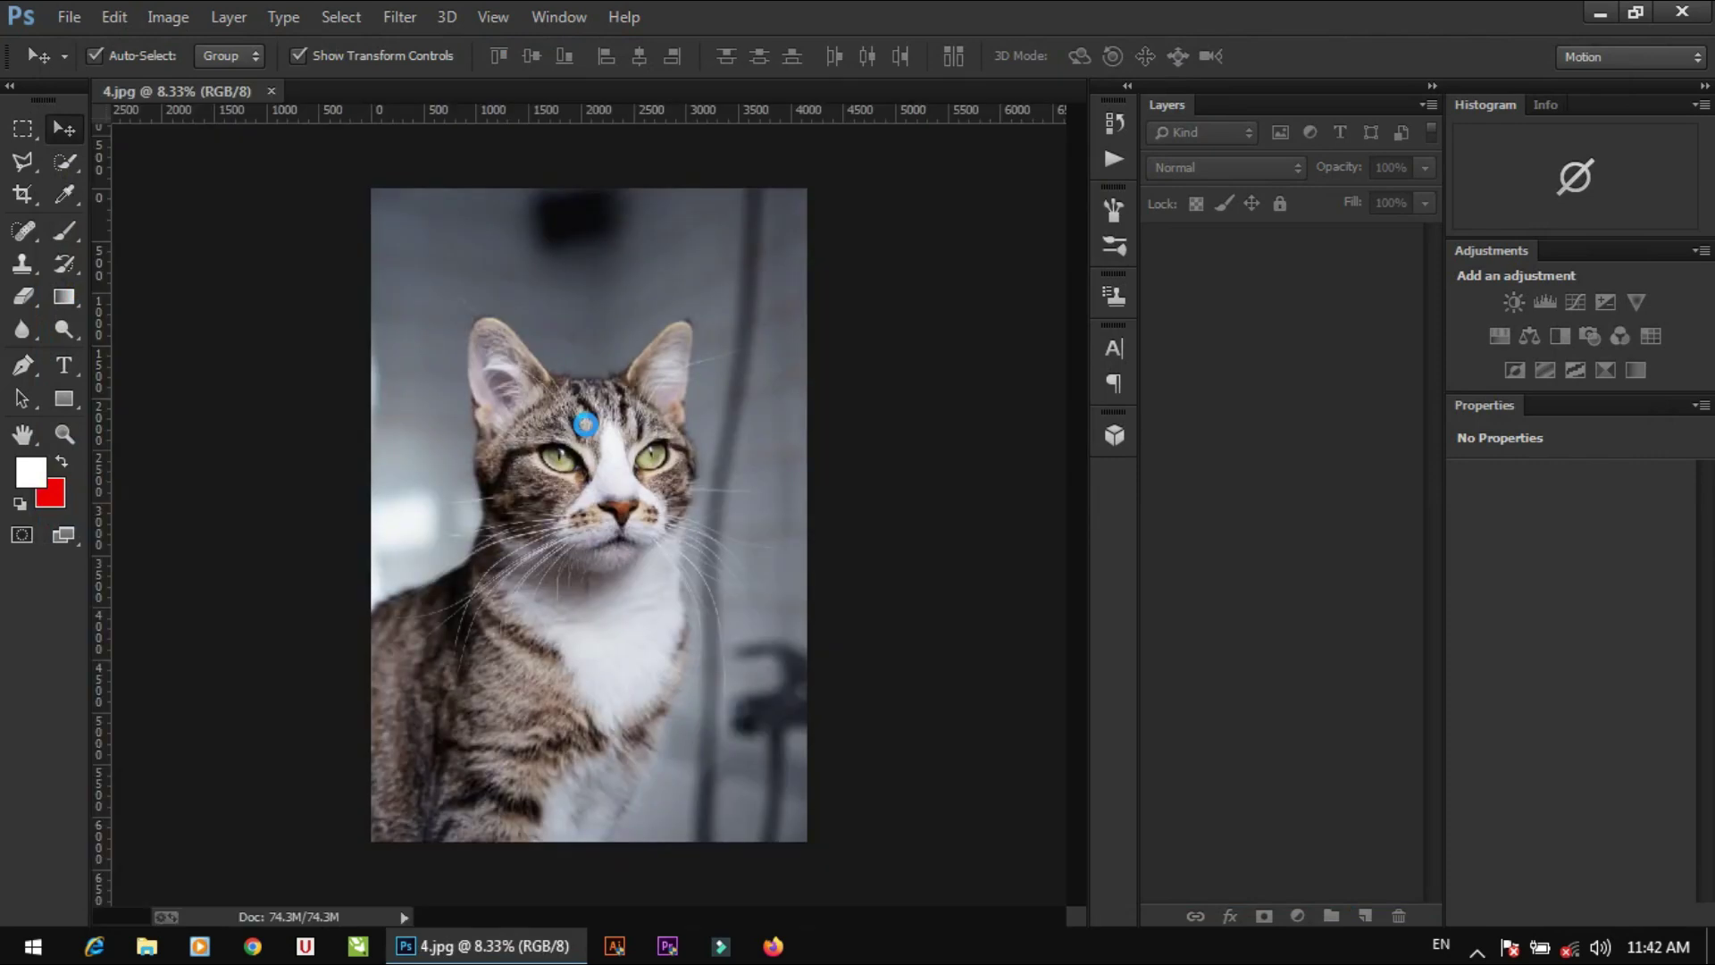
pyautogui.press('z')
pyautogui.click(576, 541)
pyautogui.click(576, 540)
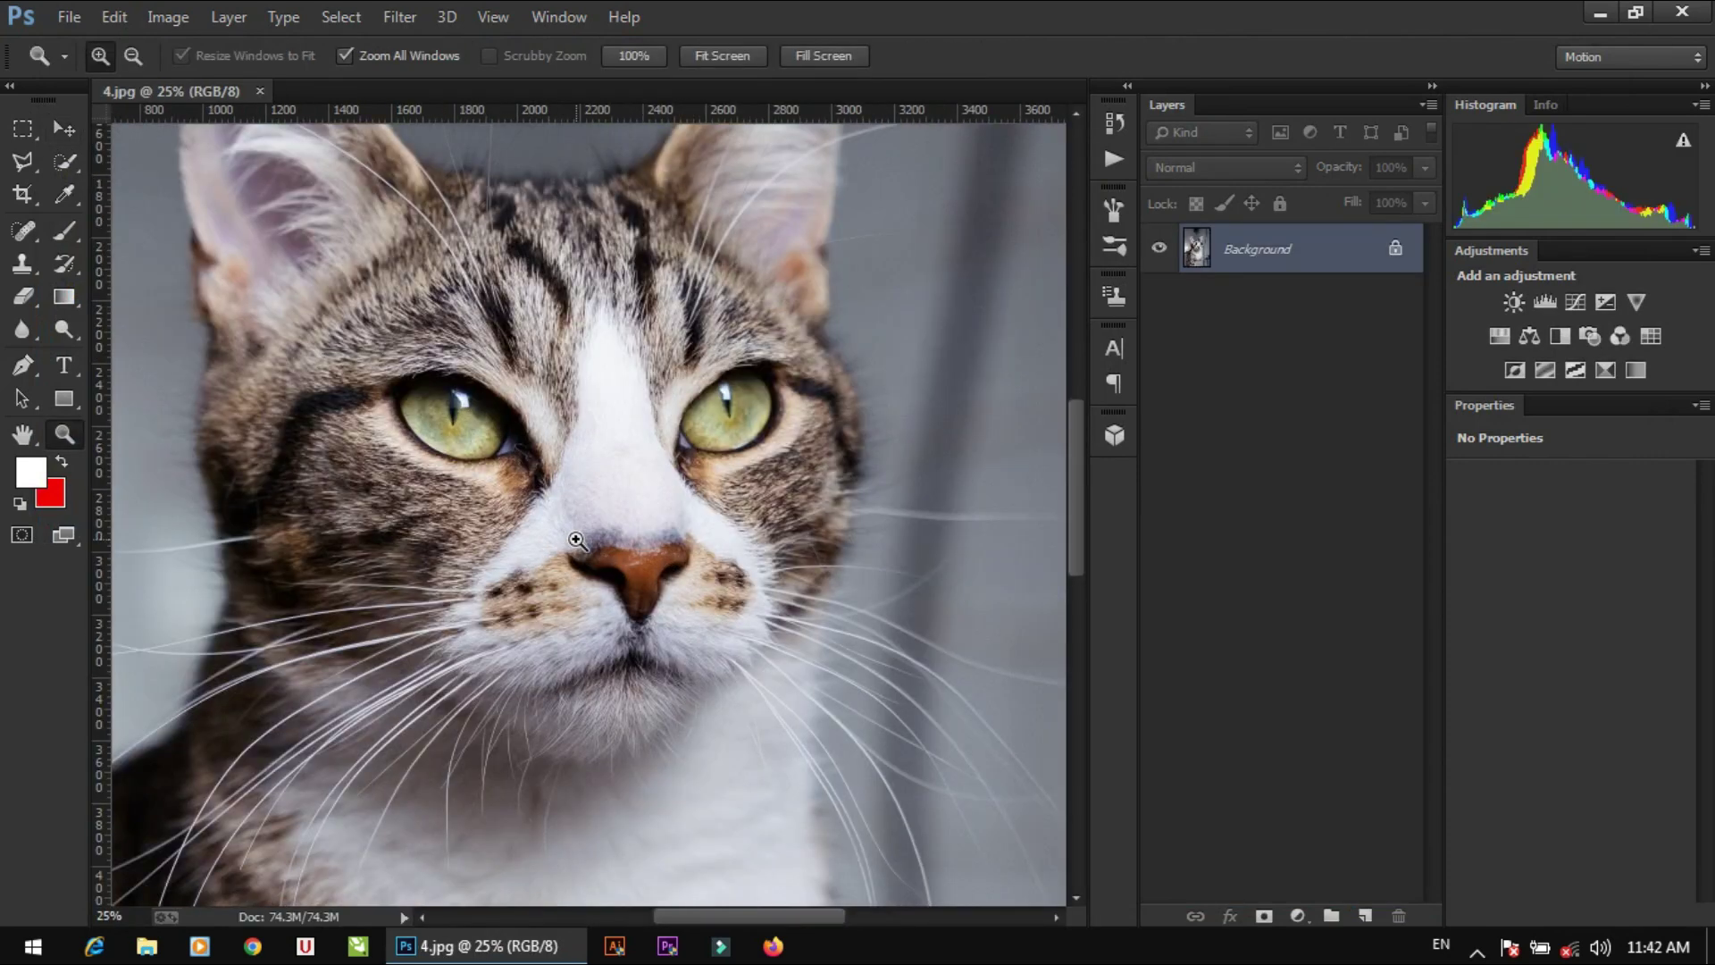
pyautogui.click(575, 536)
pyautogui.moveTo(516, 479); pyautogui.dragTo(682, 700)
pyautogui.press('v')
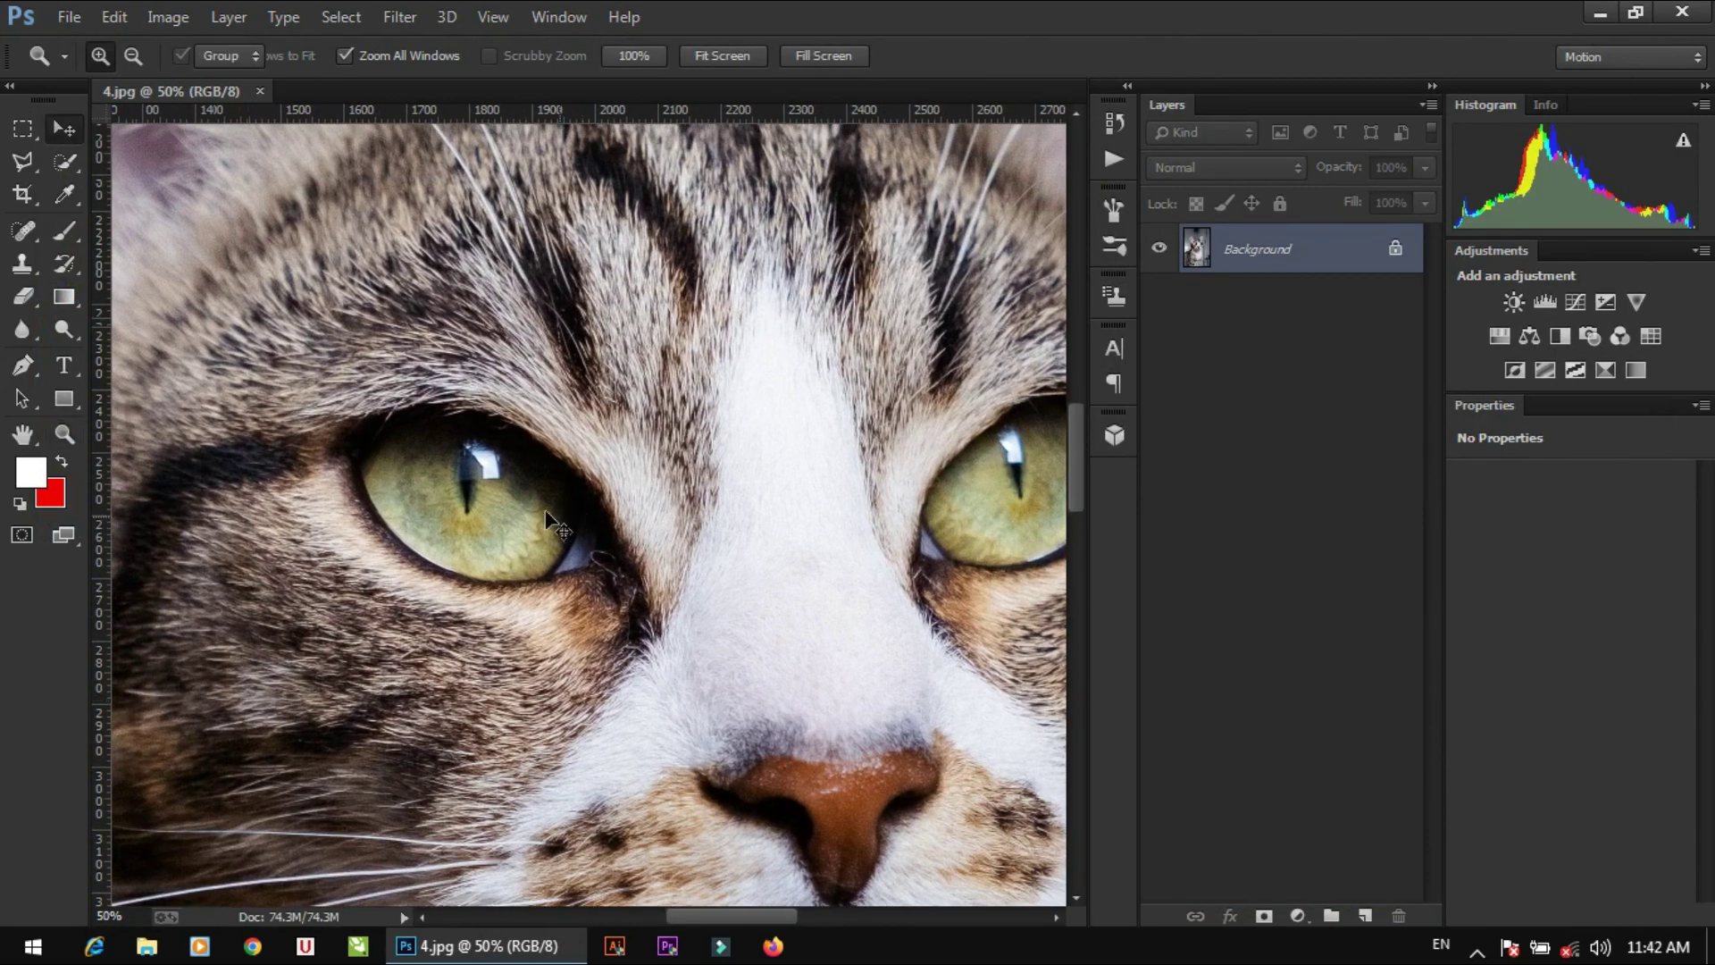
pyautogui.click(393, 15)
pyautogui.moveTo(418, 389)
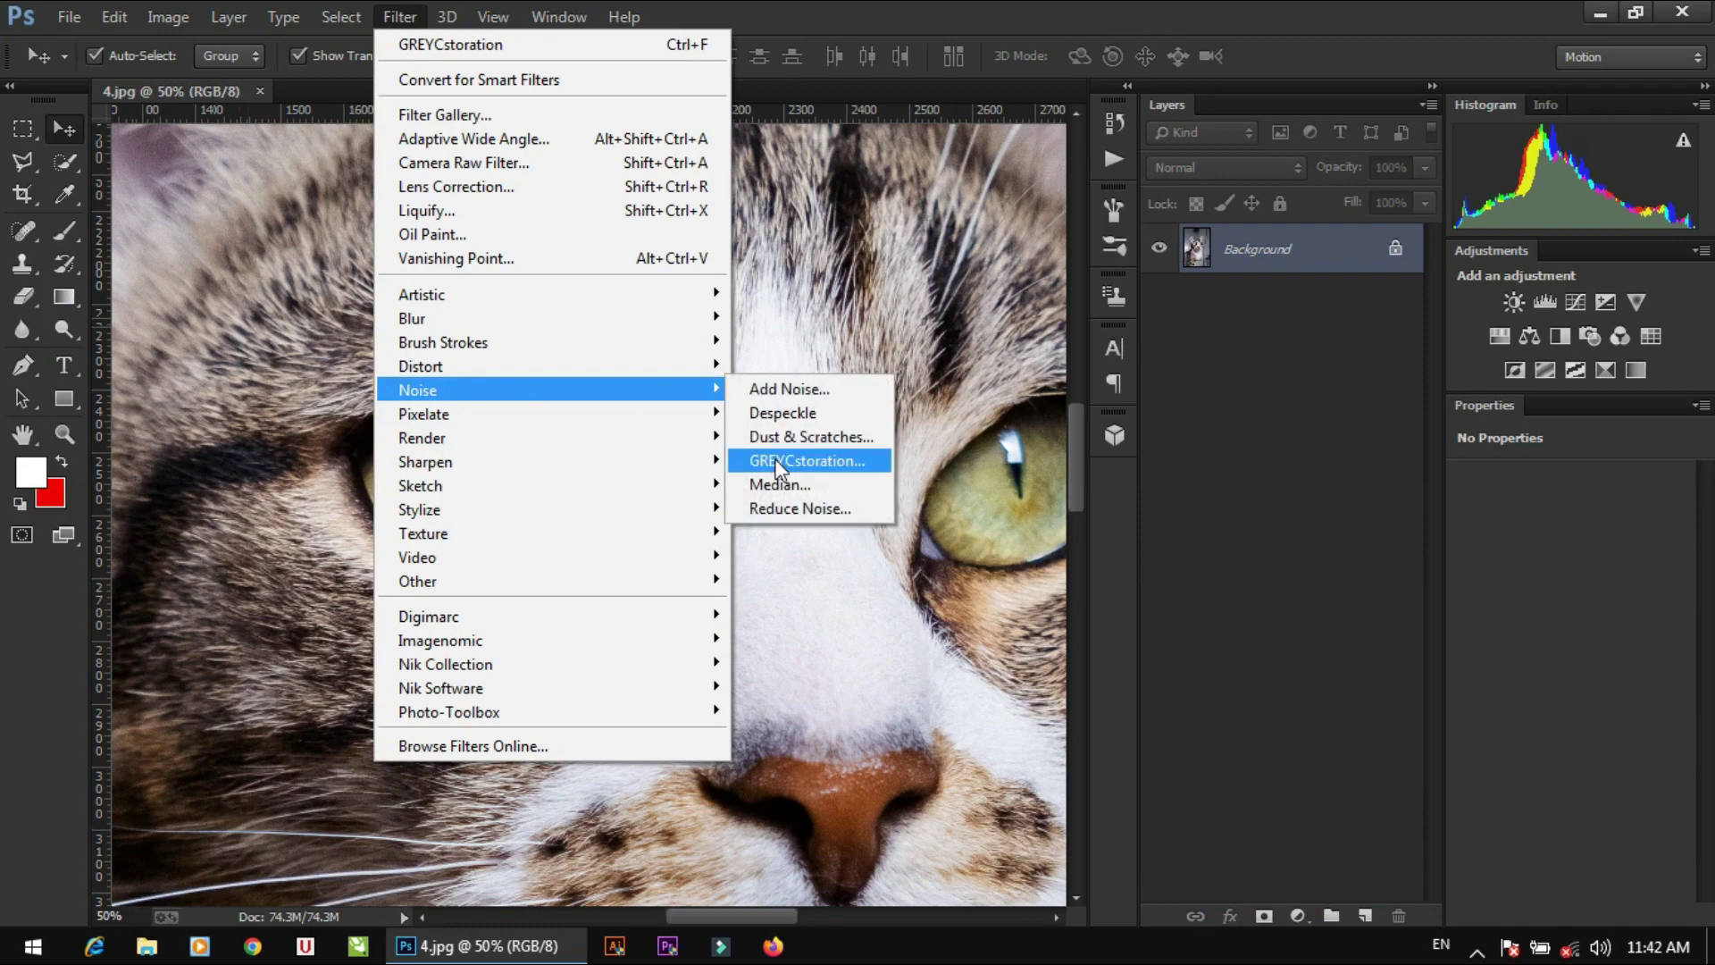
# Apply GREYCstoration to 4.jpg at Strength 111 and Contour 0.2.
pyautogui.click(779, 461)
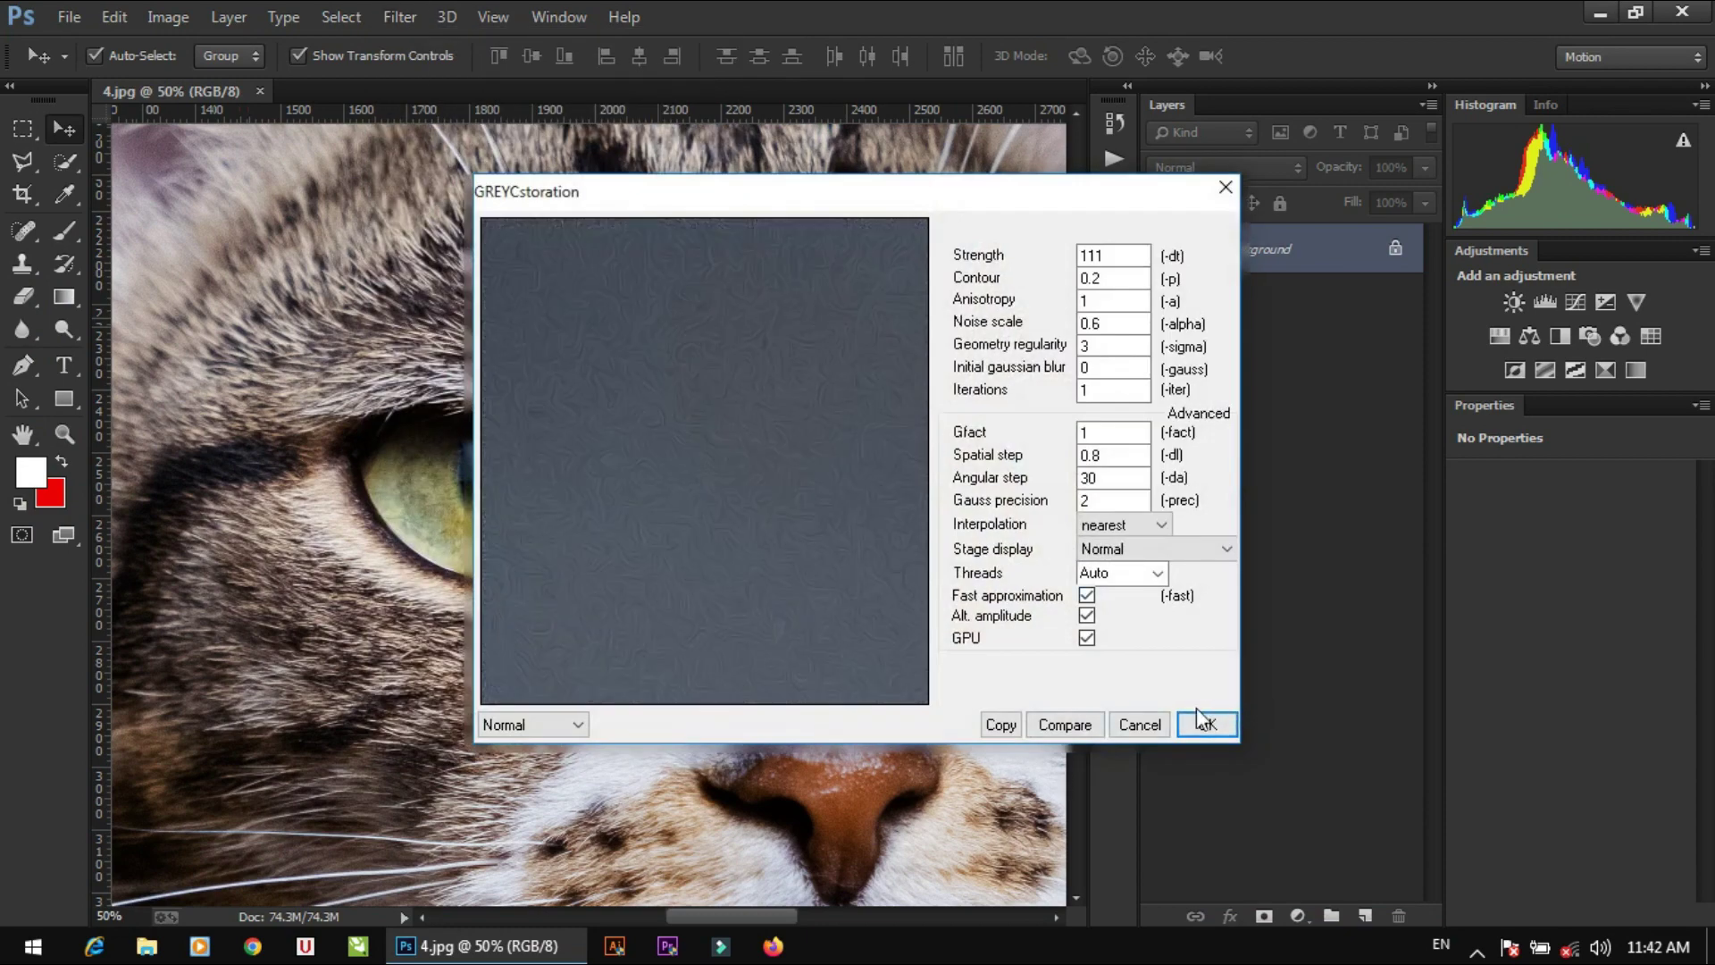
pyautogui.click(1201, 721)
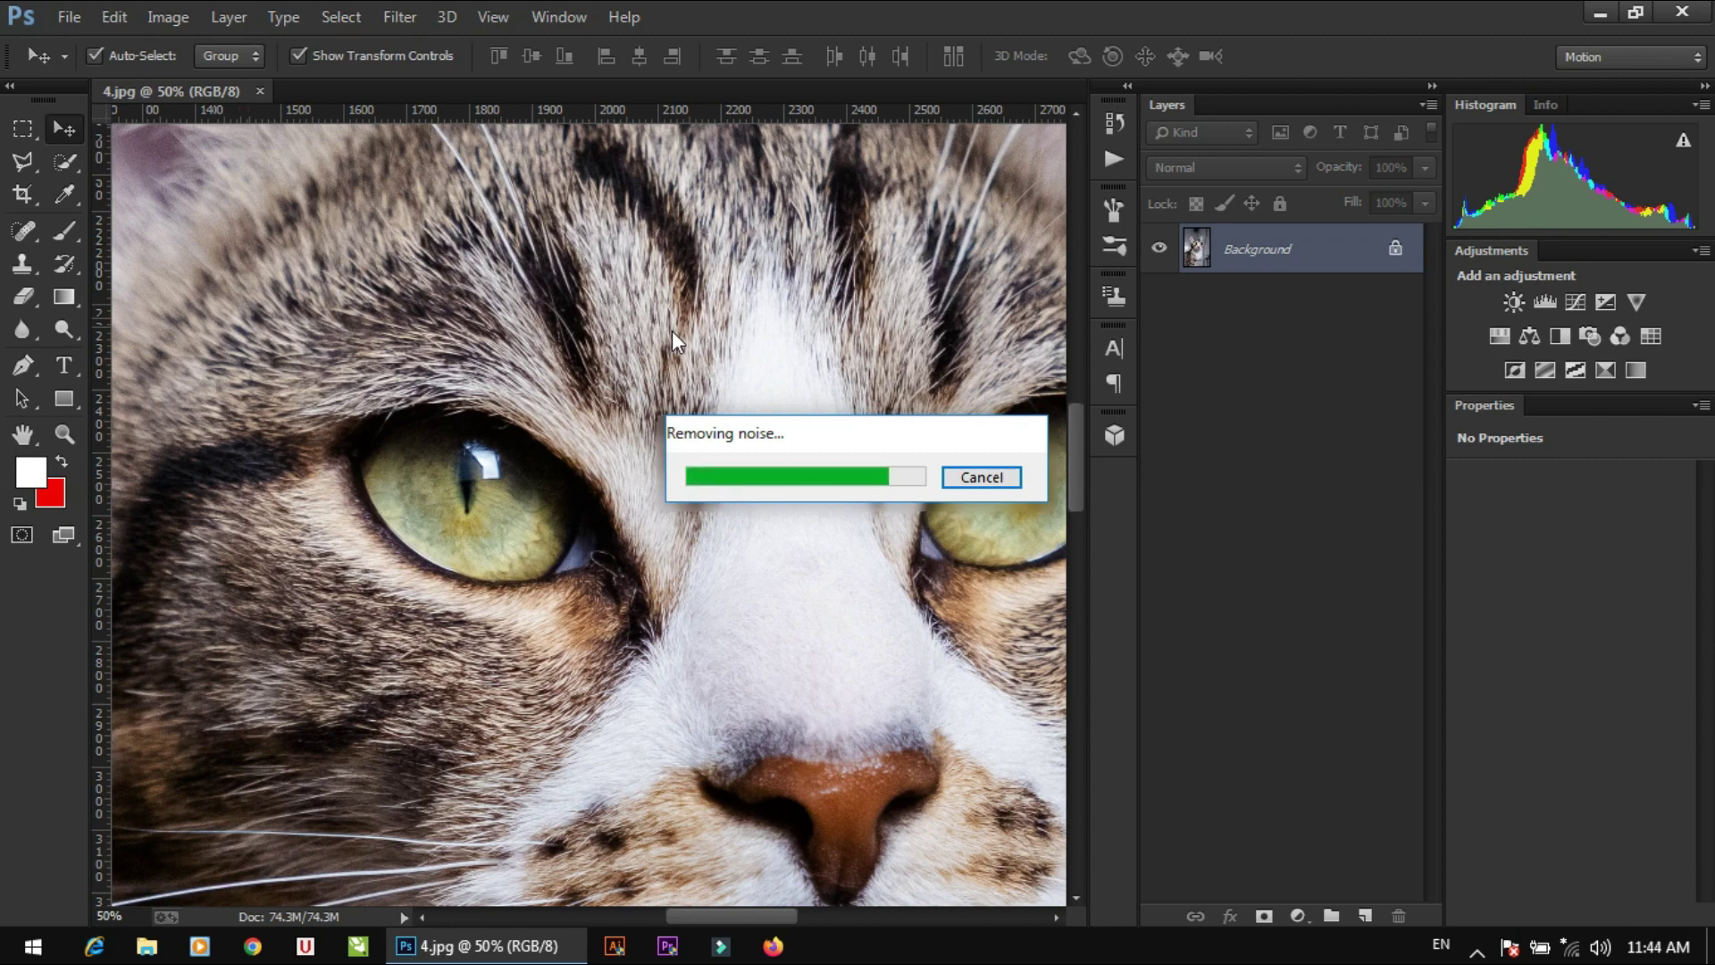
# Zoom and pan across the painted cat's eye, nose, muzzle and whiskers.
pyautogui.scroll(-1, 641, 448)
pyautogui.scroll(-5, 647, 577)
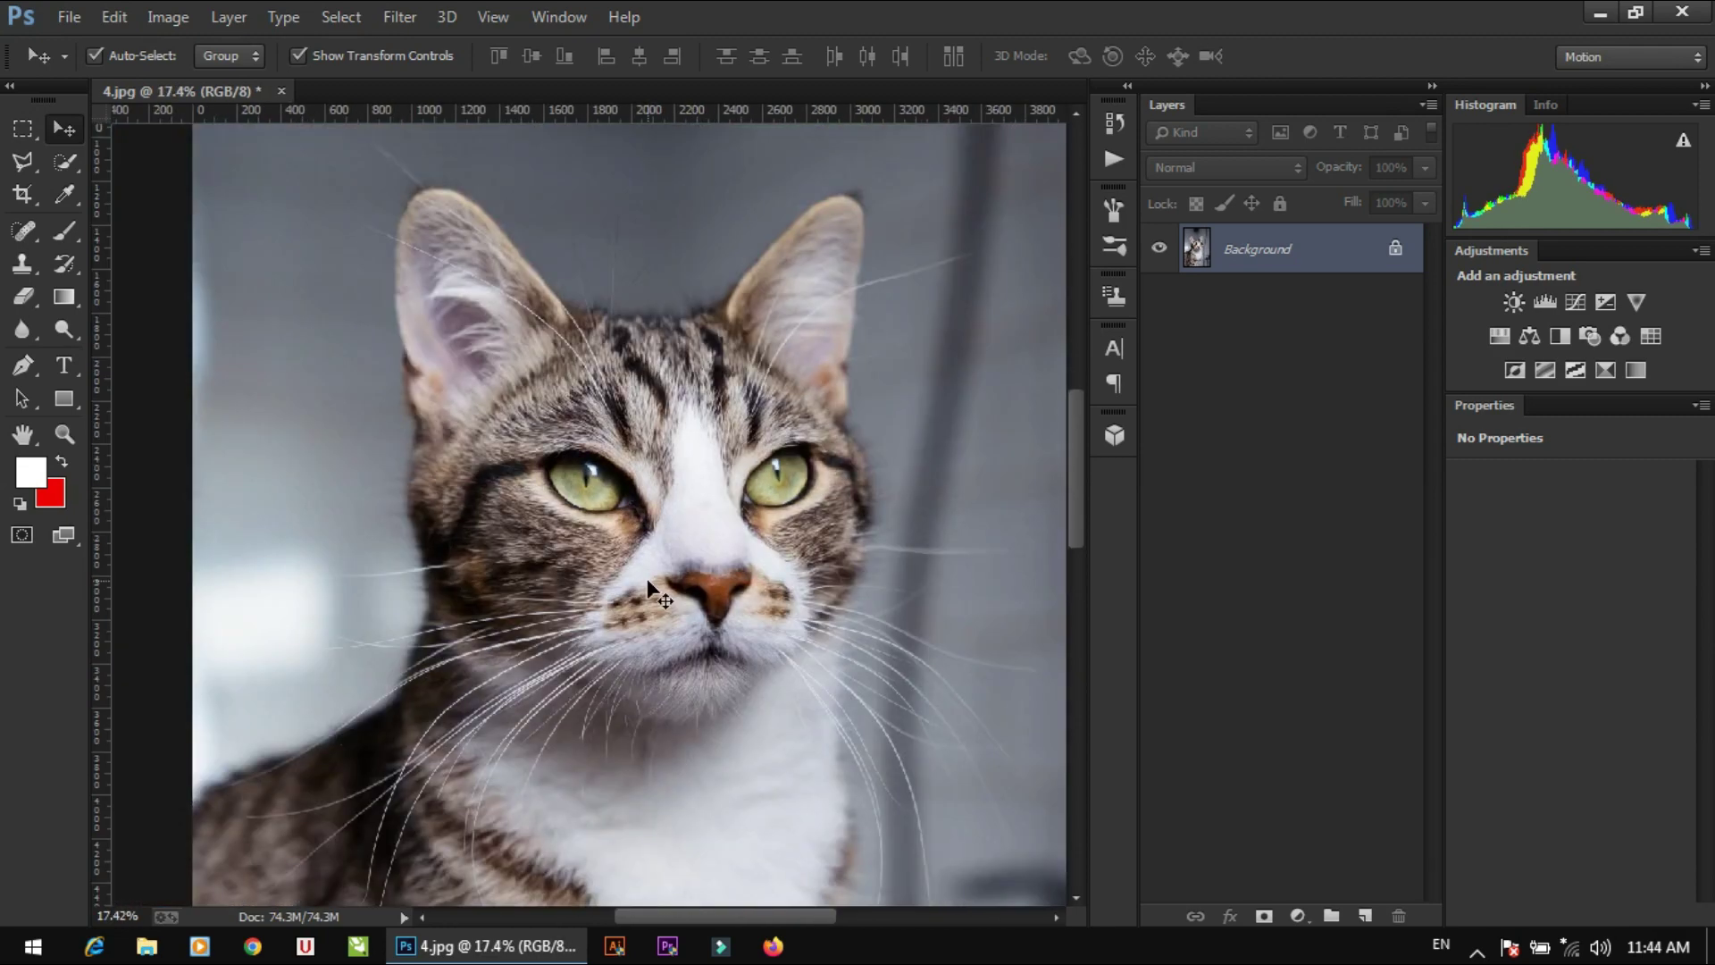
pyautogui.scroll(-2, 652, 577)
pyautogui.scroll(1, 655, 571)
pyautogui.scroll(2, 656, 561)
pyautogui.scroll(3, 616, 525)
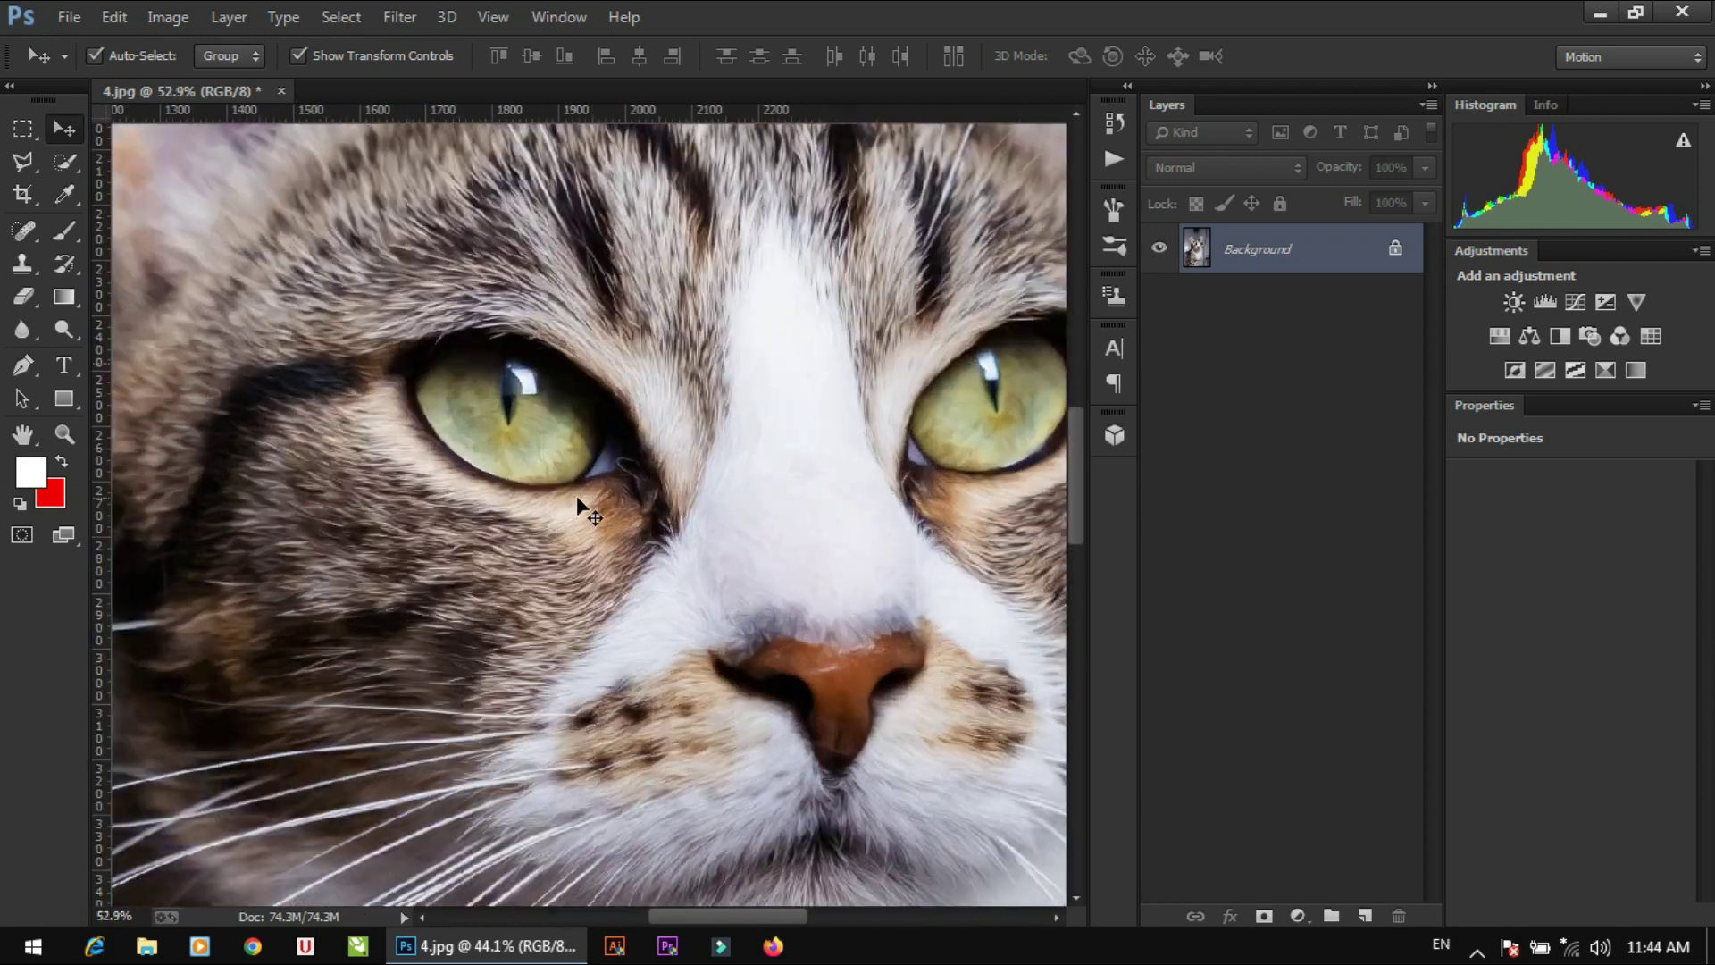
pyautogui.scroll(2, 548, 498)
pyautogui.scroll(1, 522, 501)
pyautogui.press('z')
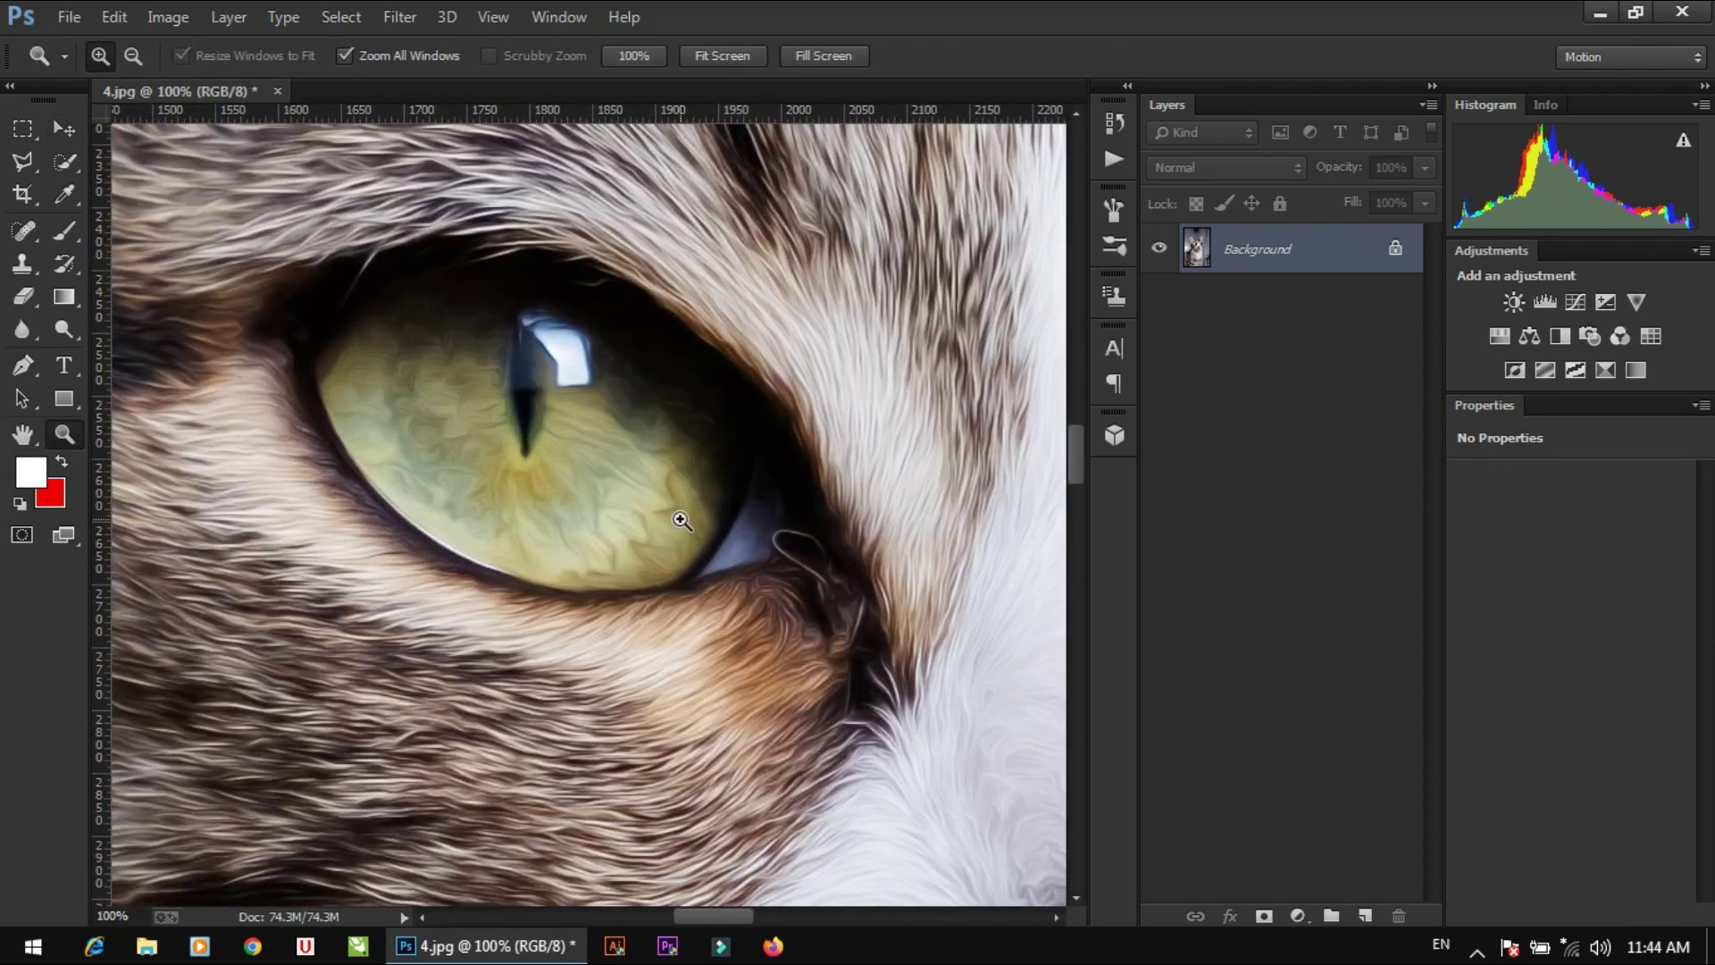
pyautogui.moveTo(688, 536); pyautogui.dragTo(712, 579)
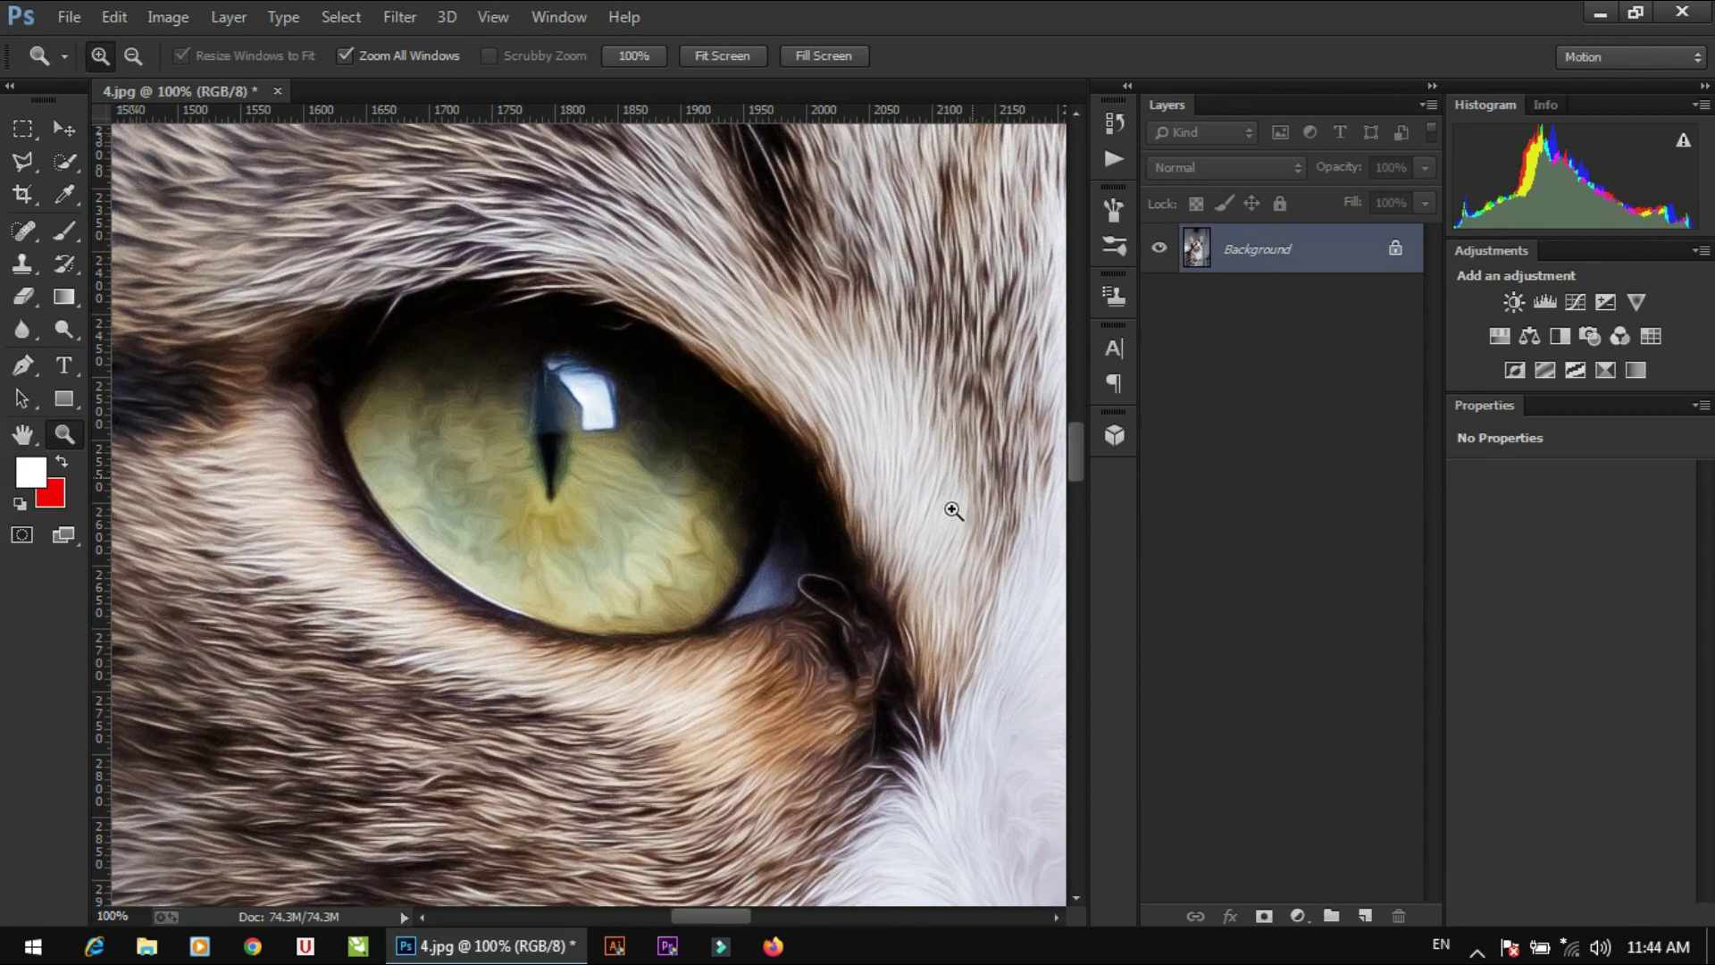
pyautogui.moveTo(1003, 748); pyautogui.dragTo(610, 489)
pyautogui.moveTo(866, 898); pyautogui.dragTo(708, 539)
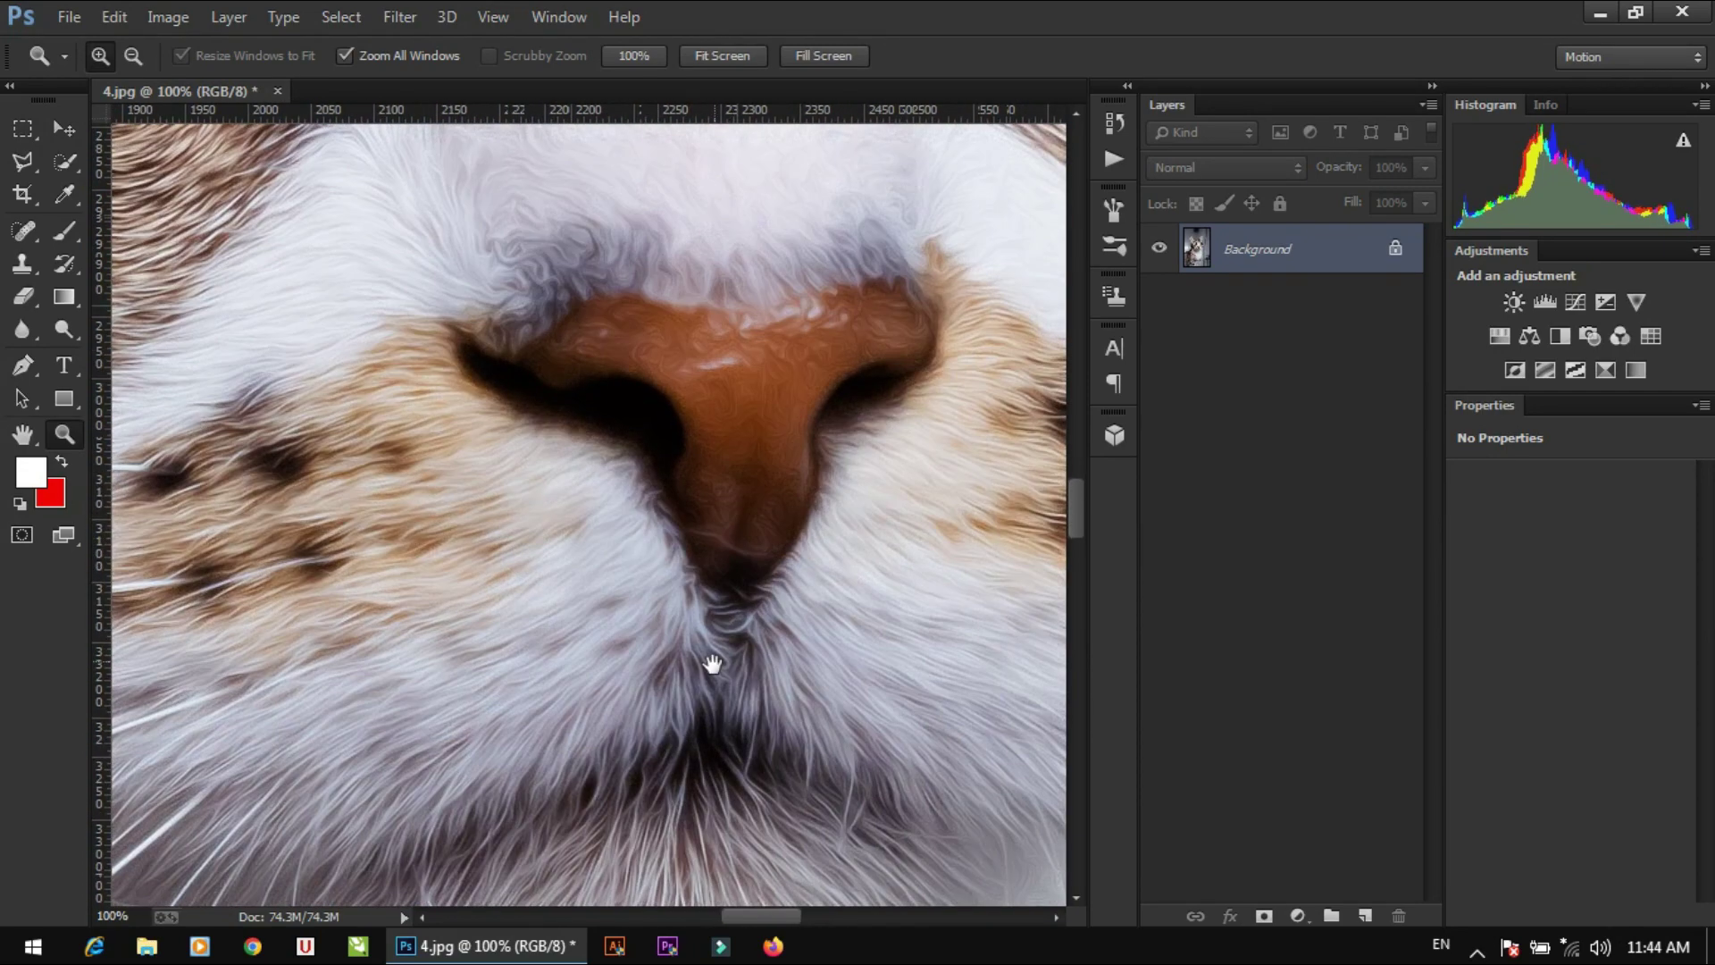
pyautogui.moveTo(712, 658); pyautogui.dragTo(712, 317)
# Undo and redo the filter to compare with the original, keeping the painted effect.
pyautogui.hotkey('ctrl', 'z')
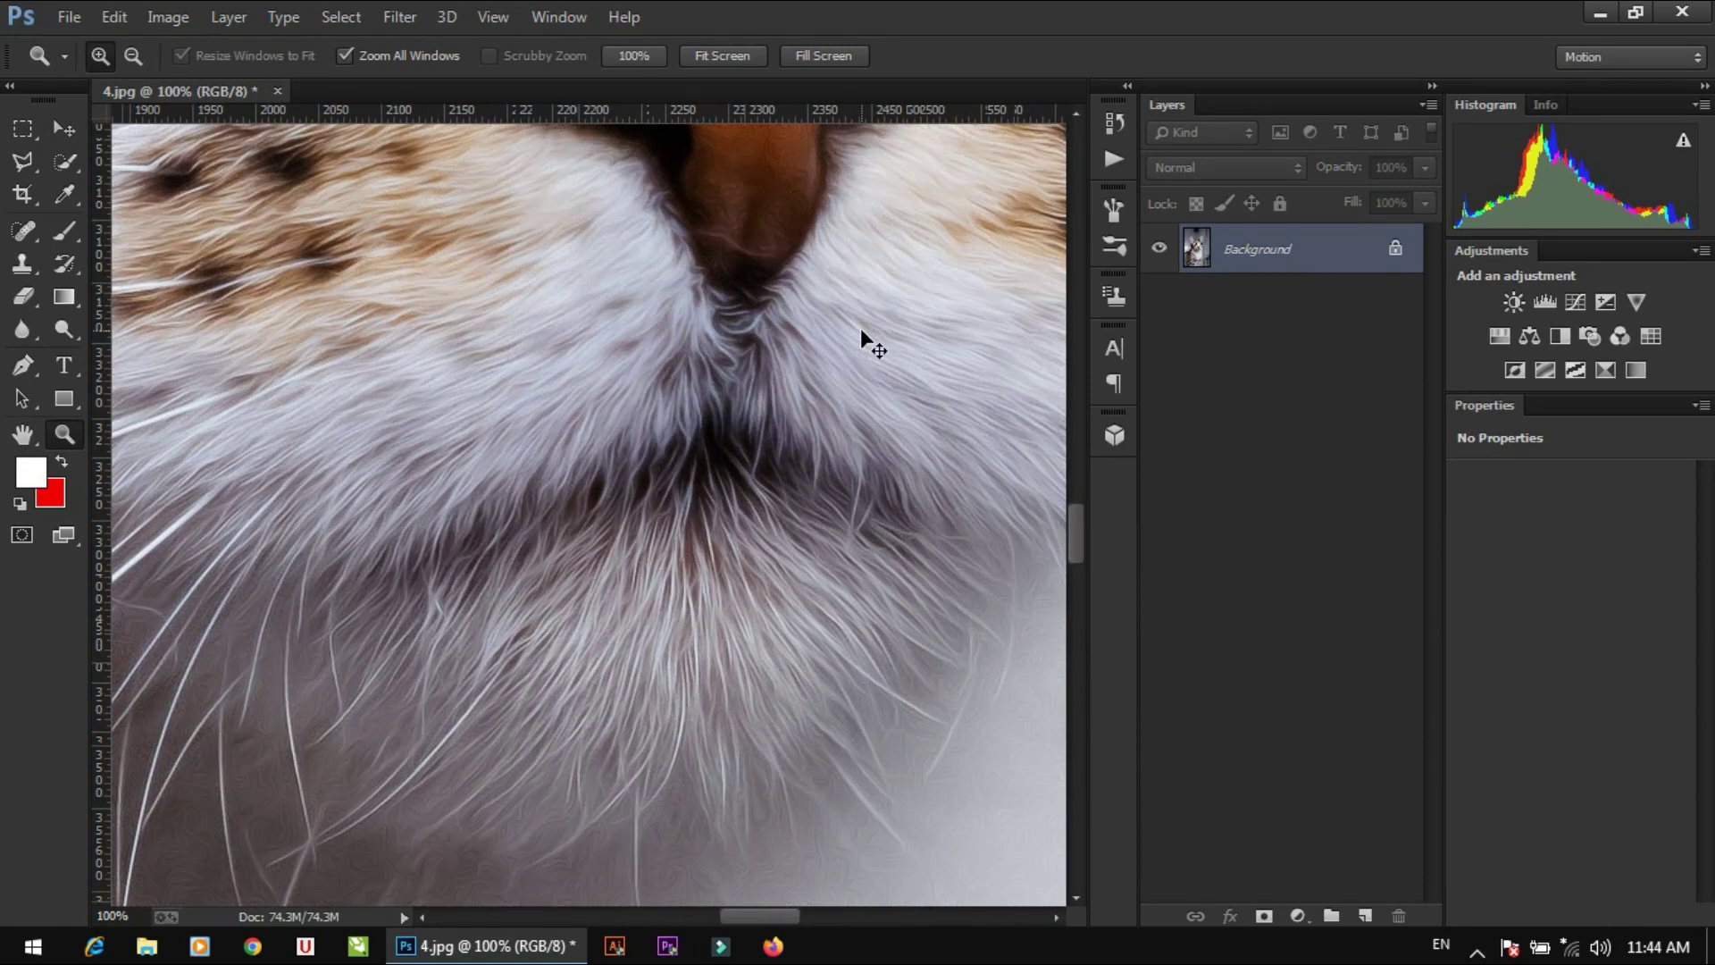
pyautogui.hotkey('ctrl', 'z')
pyautogui.scroll(-5, 728, 498)
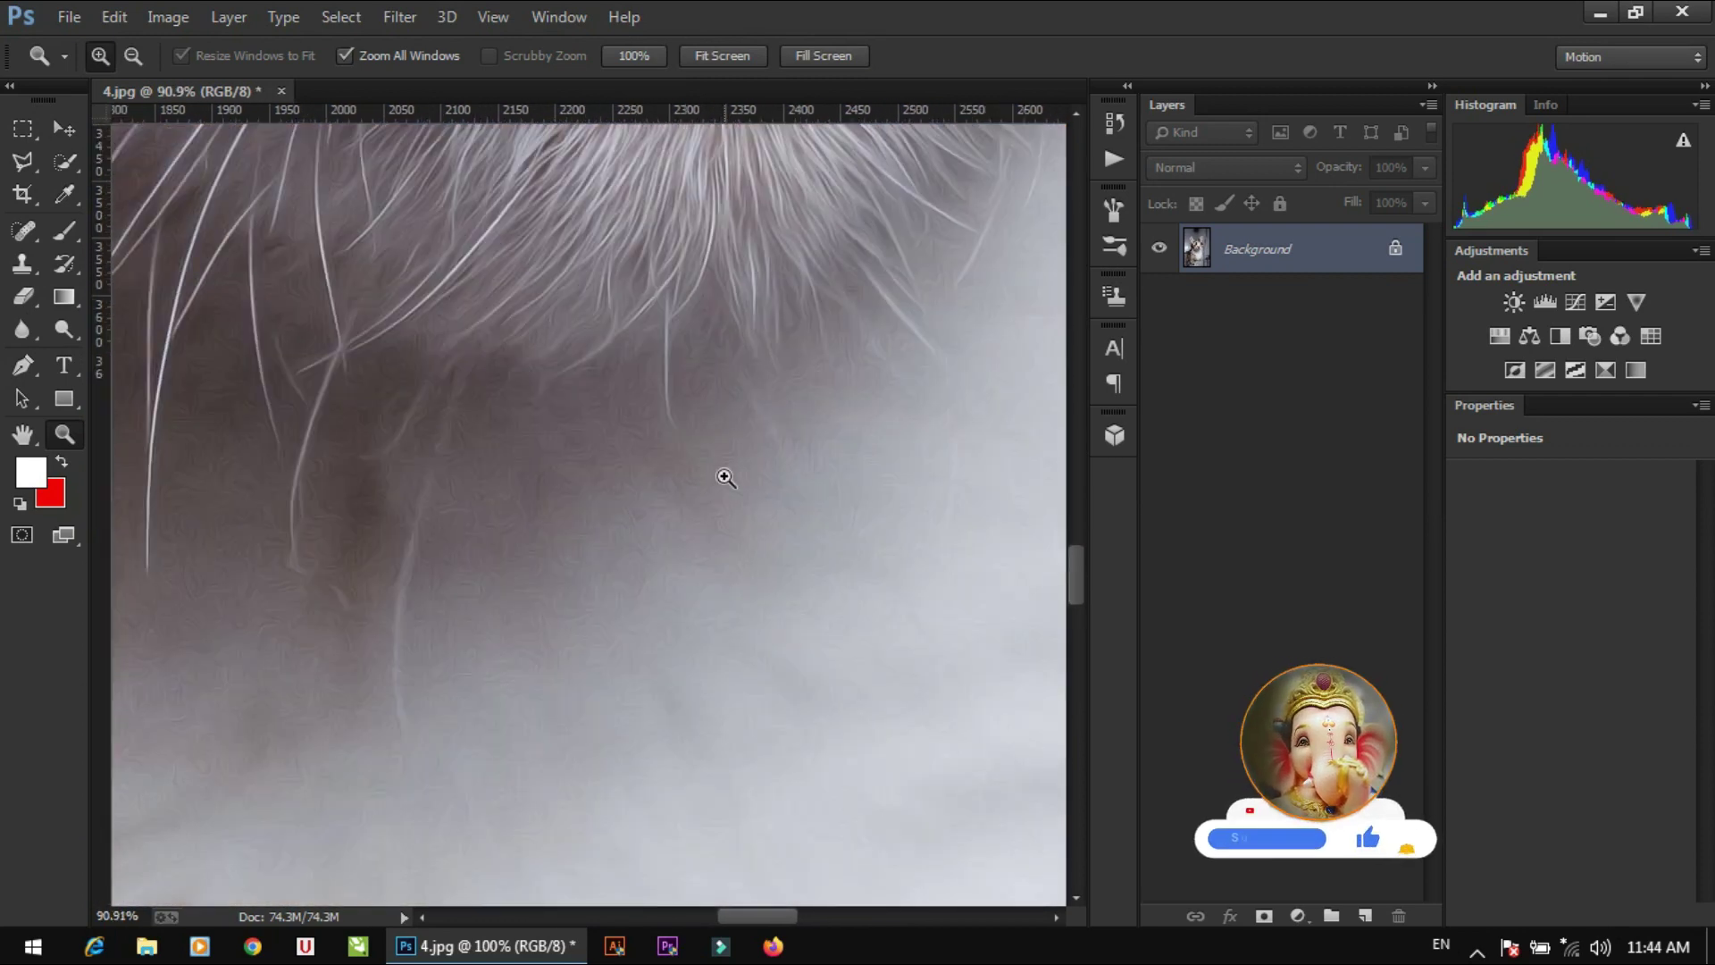
pyautogui.scroll(-3, 720, 475)
pyautogui.scroll(-1, 714, 449)
pyautogui.scroll(-2, 715, 449)
pyautogui.scroll(-1, 716, 450)
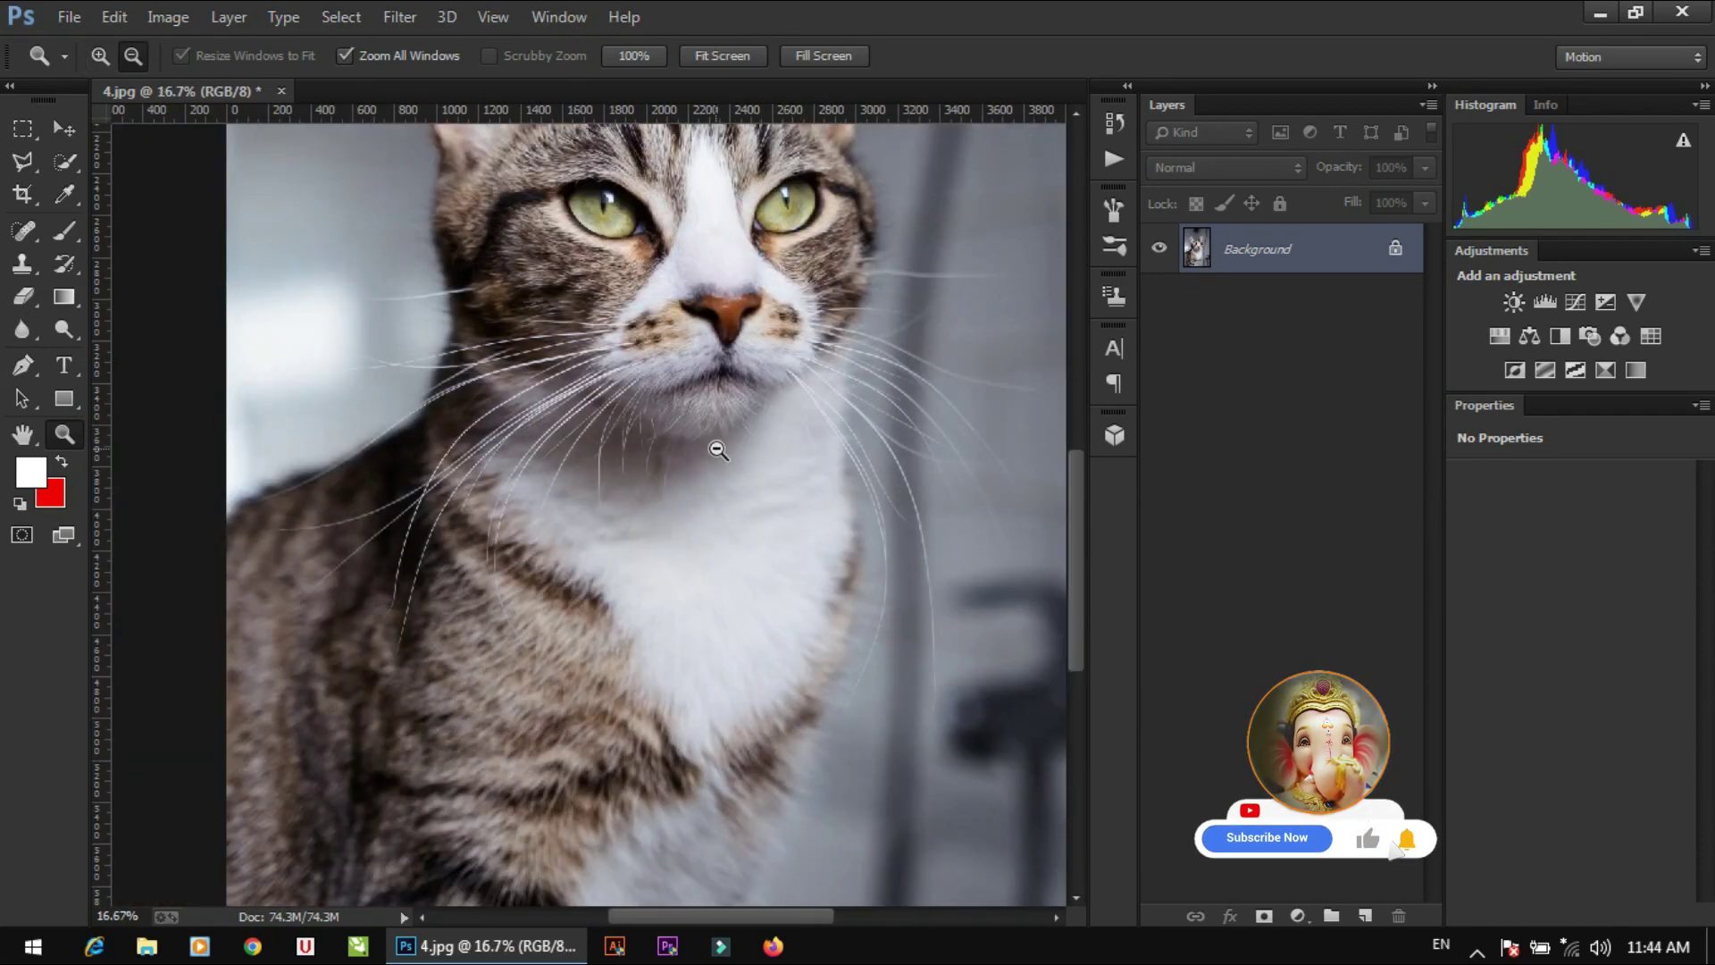
pyautogui.scroll(1, 682, 358)
pyautogui.scroll(1, 670, 387)
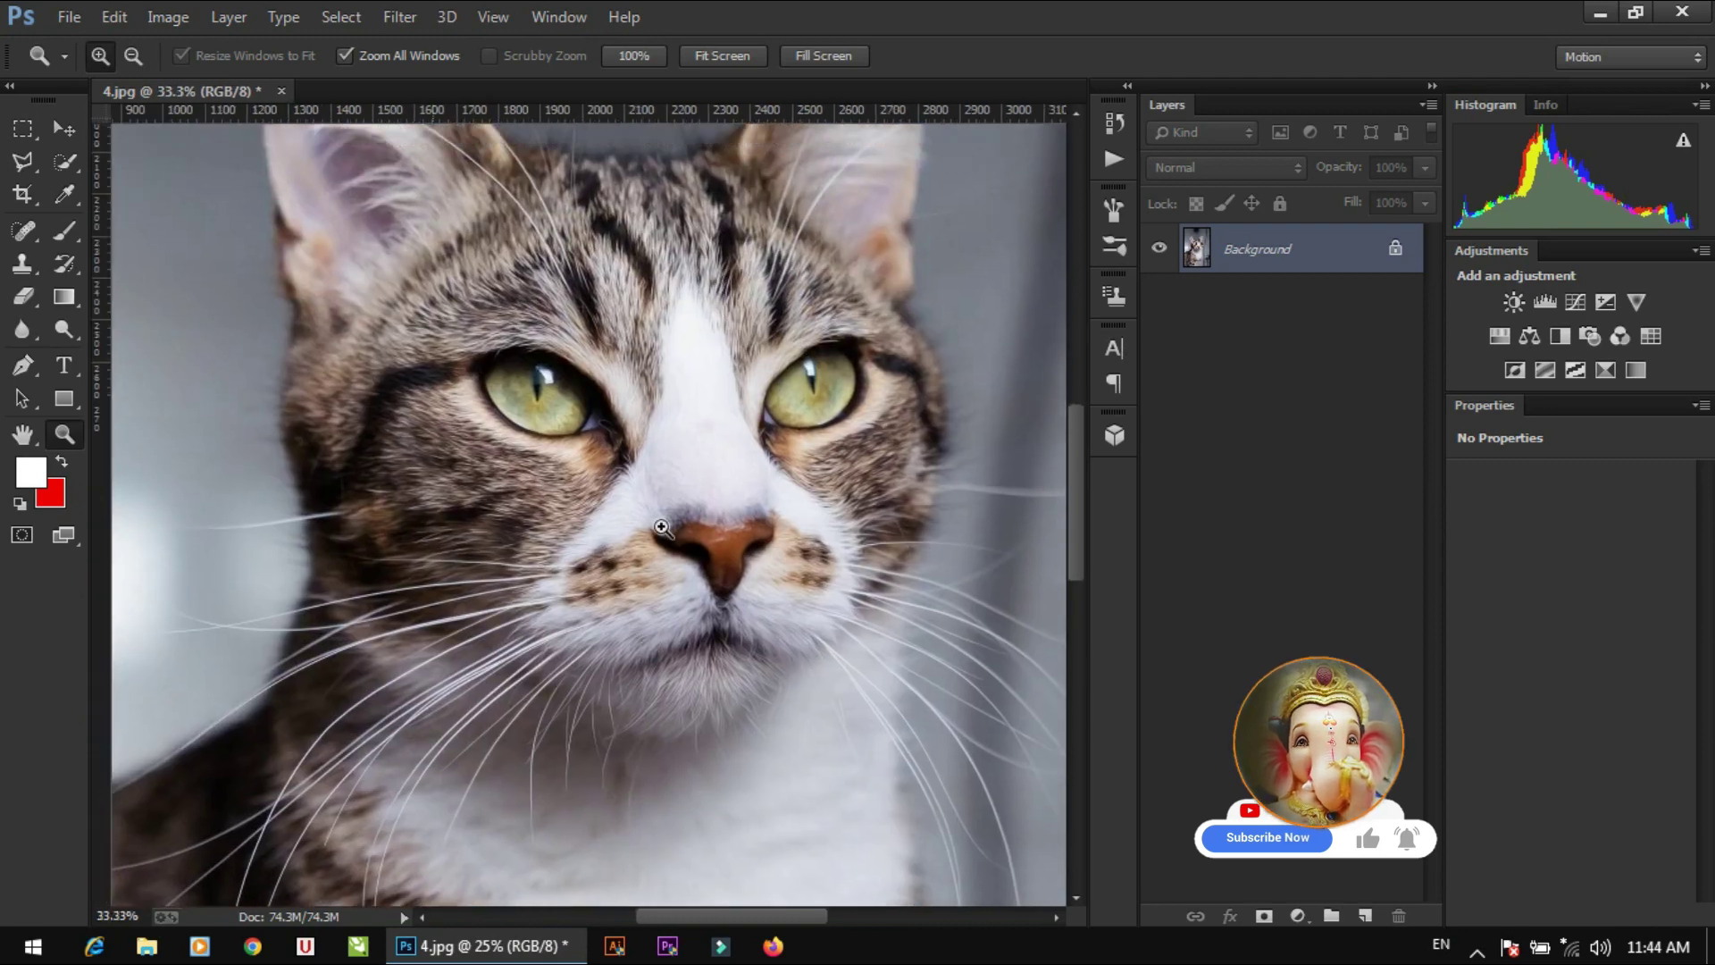
pyautogui.scroll(1, 661, 447)
pyautogui.scroll(1, 646, 607)
pyautogui.scroll(-3, 646, 608)
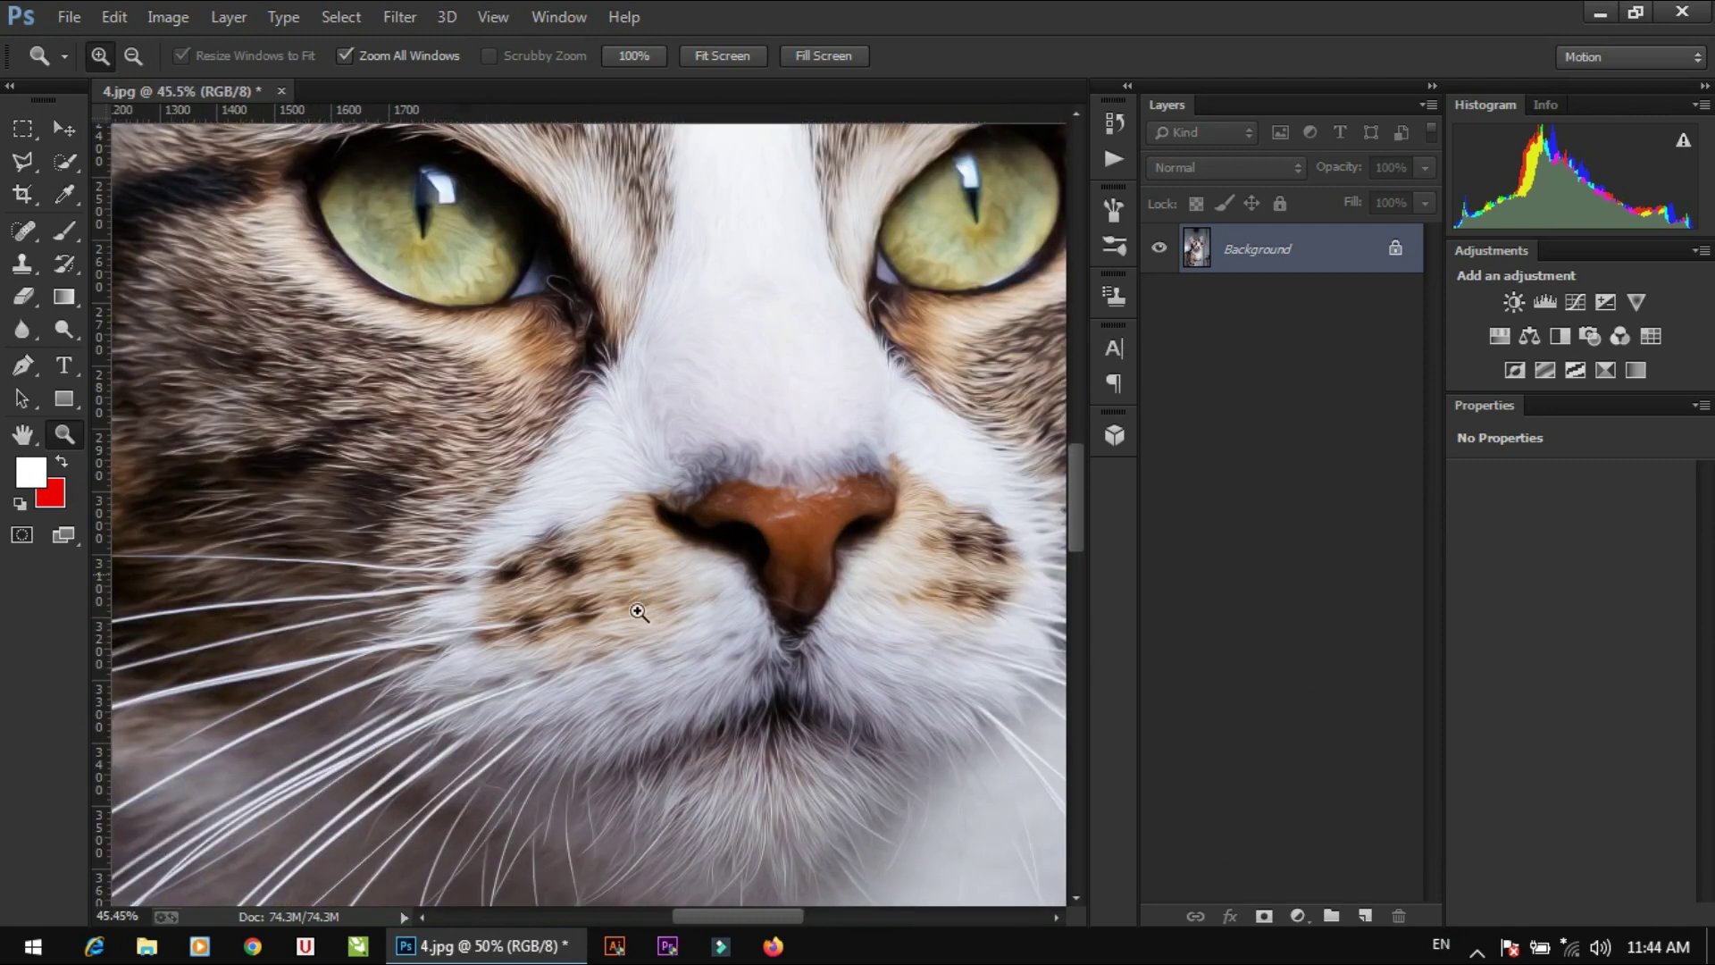
# Close the cat photo 4.jpg and open the owl photo 6.jpg.
pyautogui.press('v')
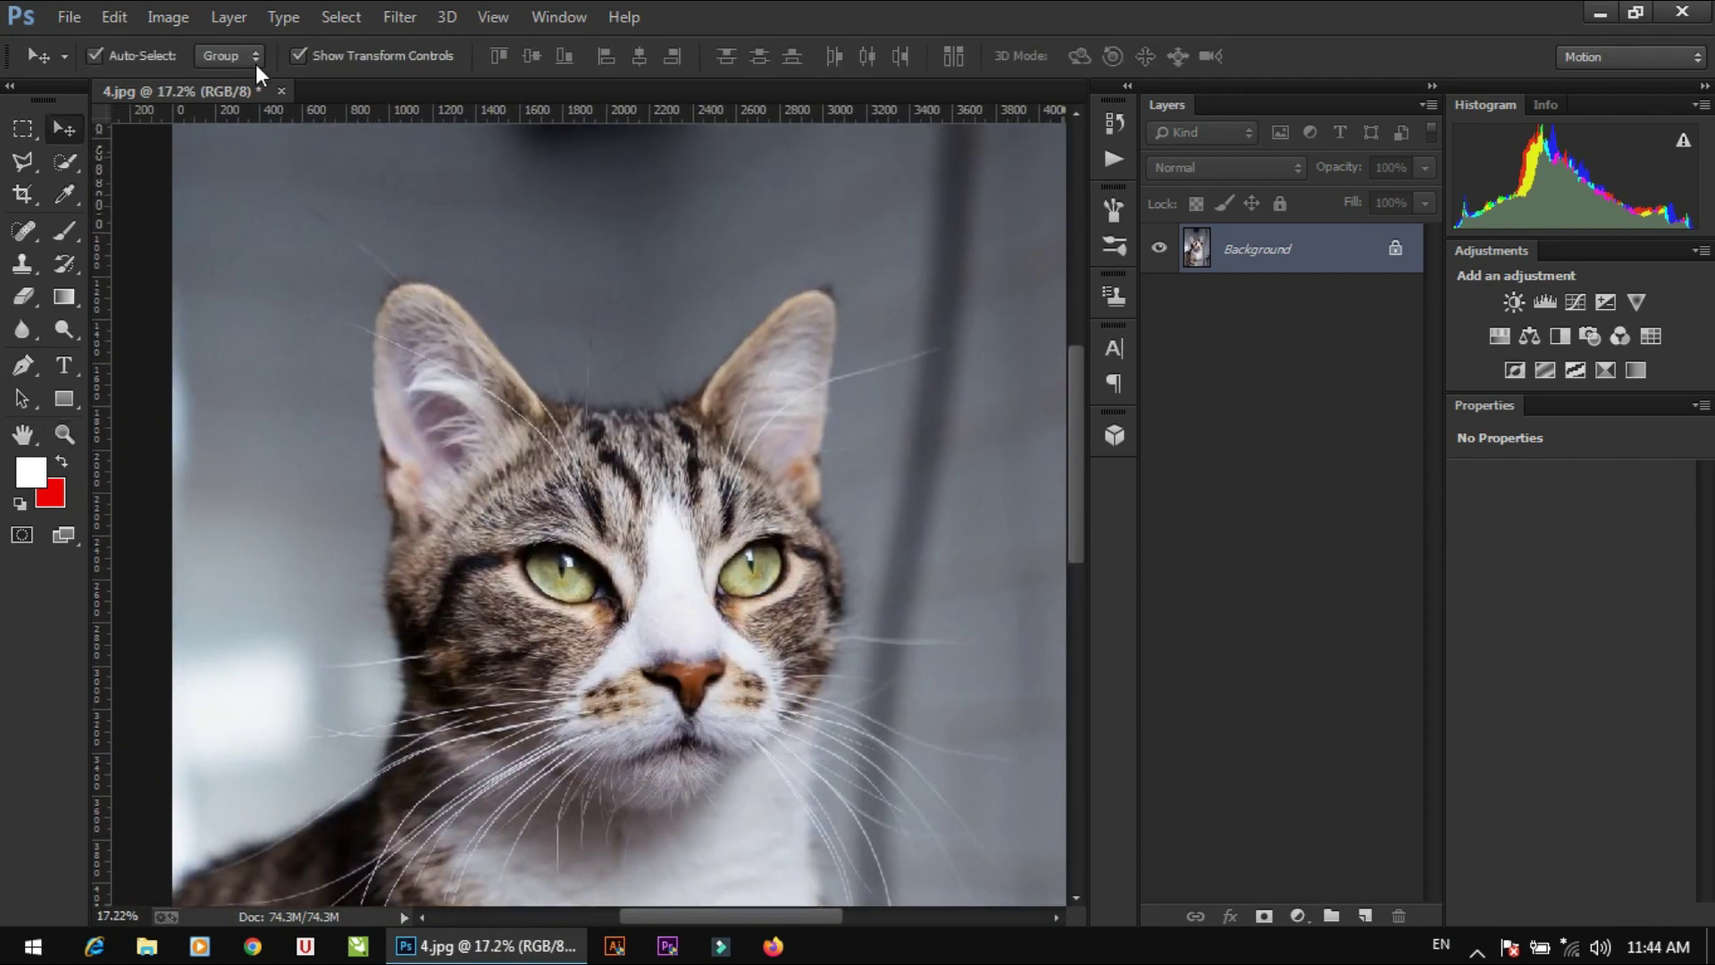
pyautogui.click(278, 91)
pyautogui.click(858, 379)
pyautogui.hotkey('ctrl', 'o')
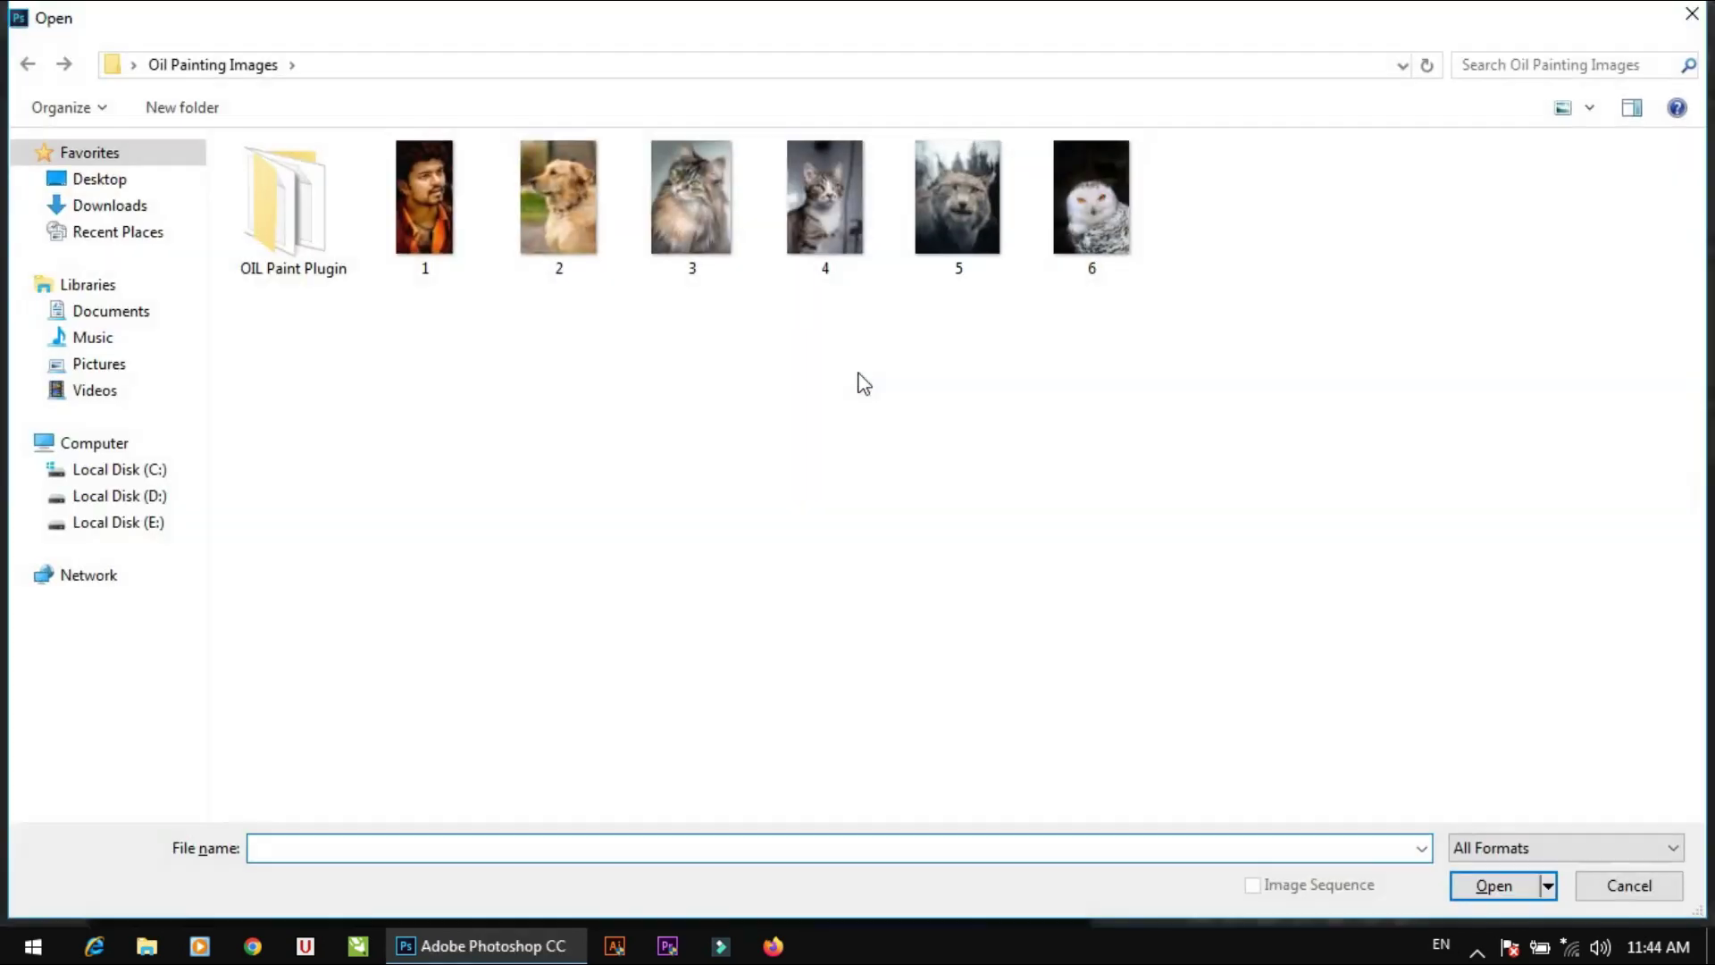
pyautogui.doubleClick(1136, 234)
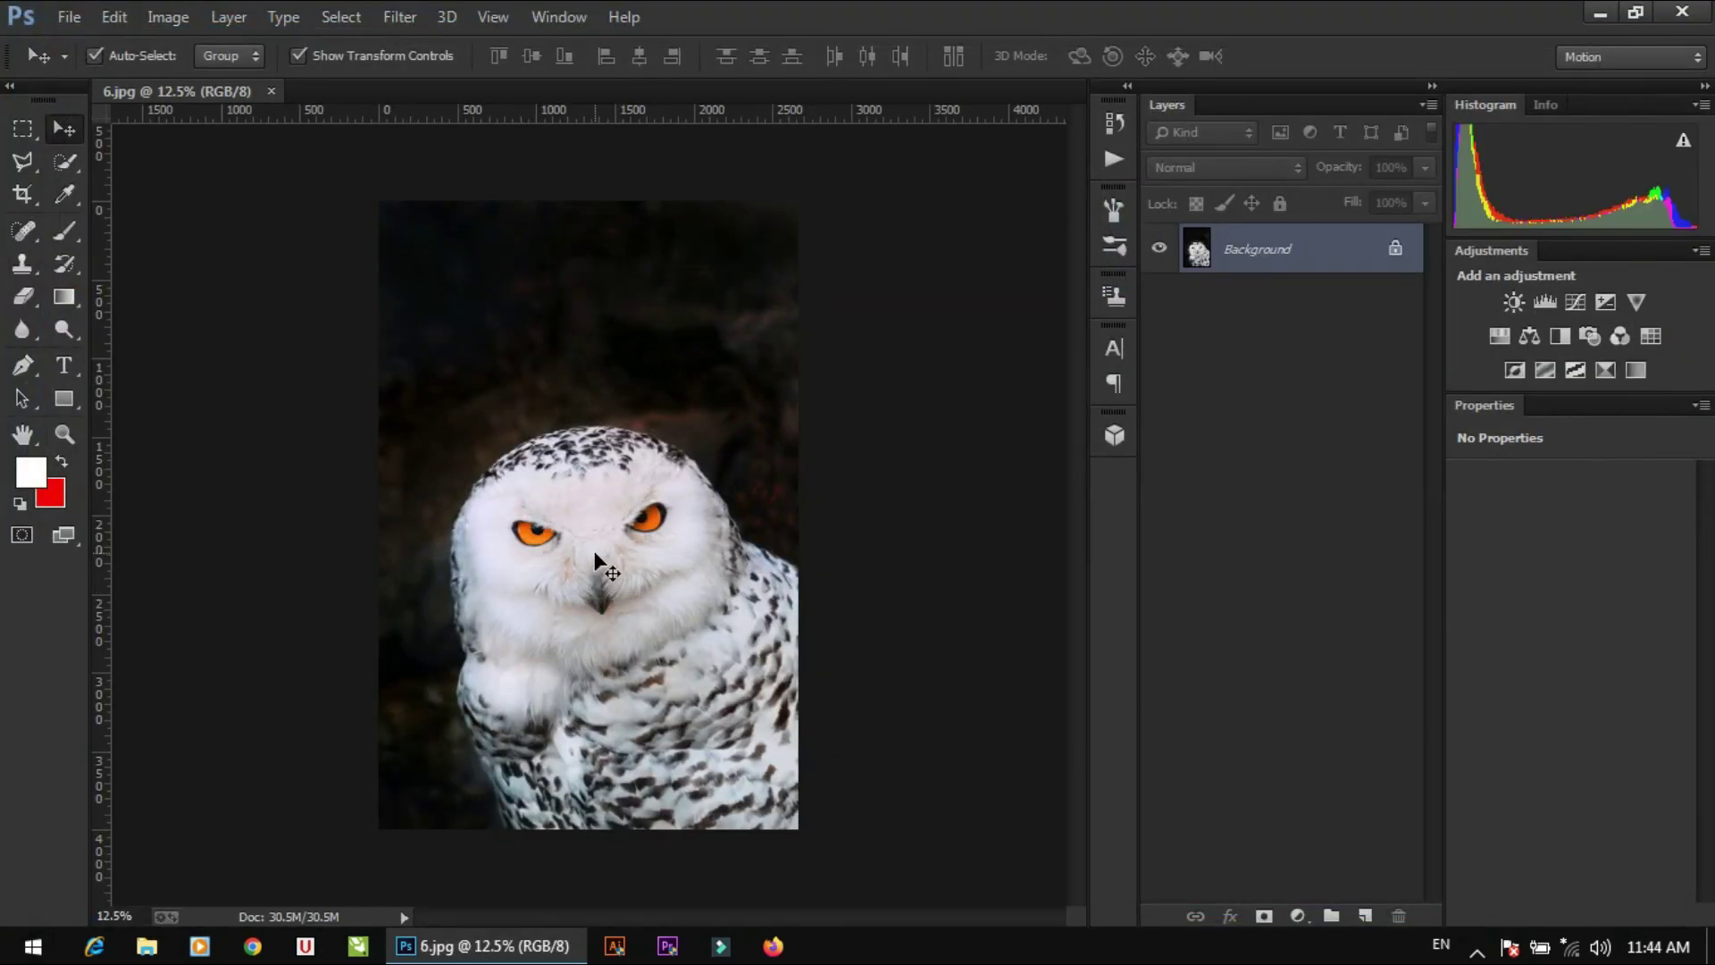
# Zoom in on the owl's face and launch Filter > Noise > GREYCstoration.
pyautogui.press('z')
pyautogui.click(592, 589)
pyautogui.press('v')
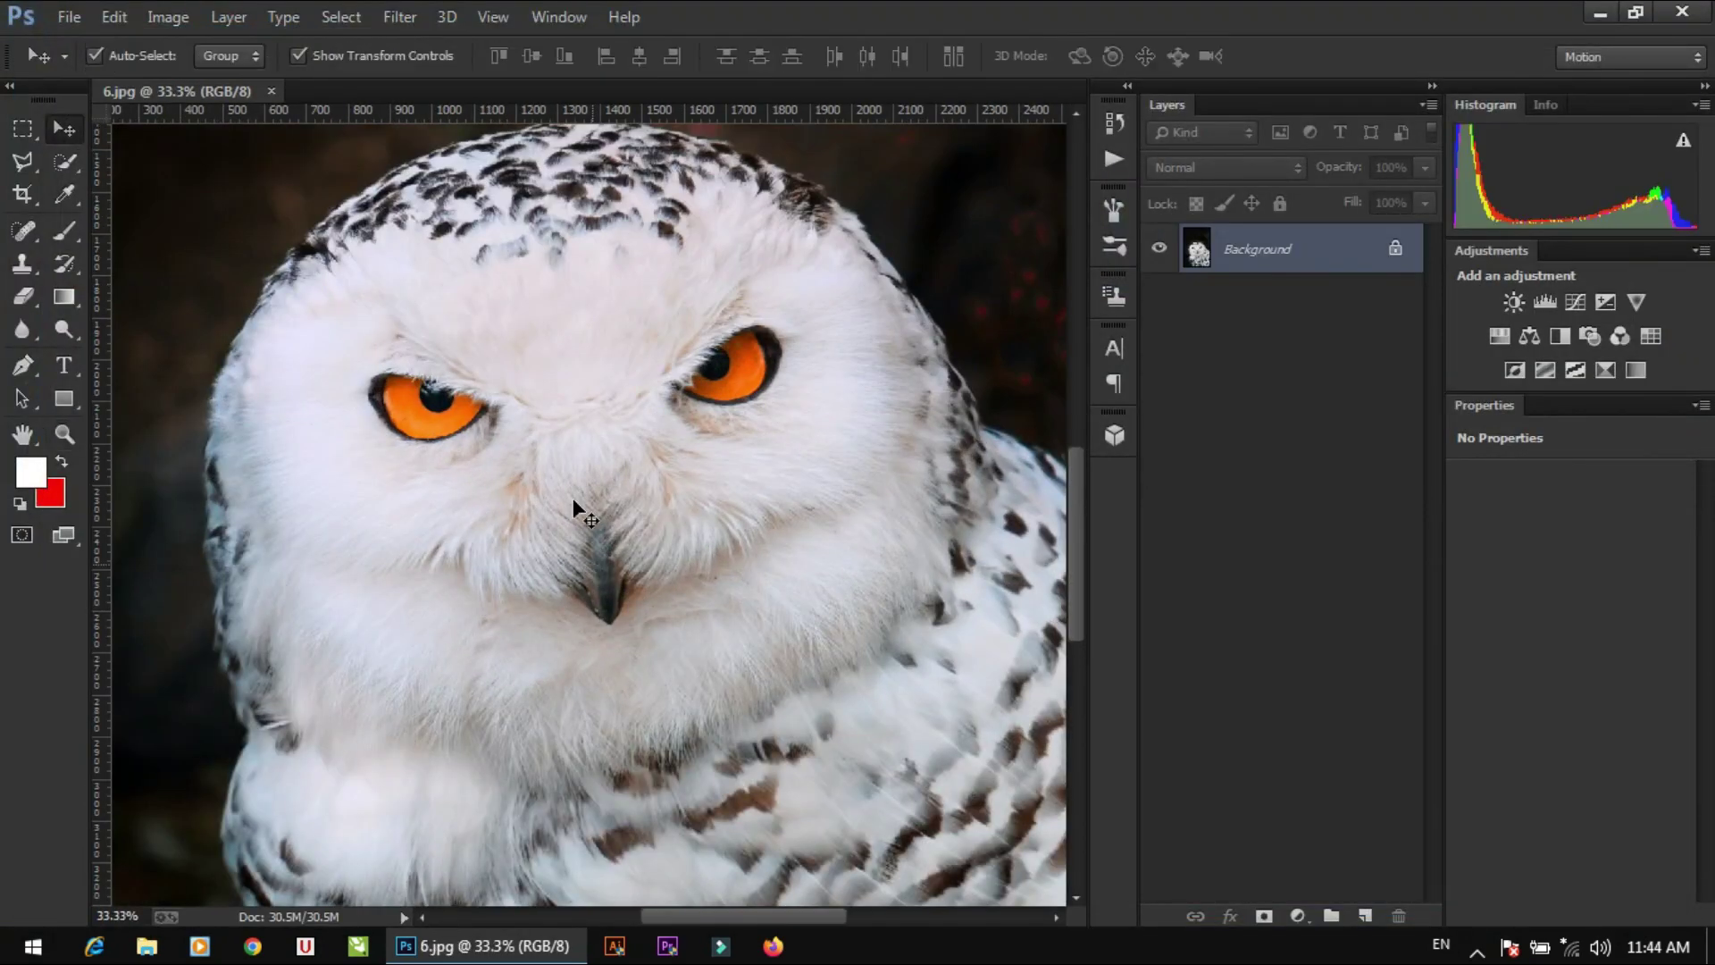
pyautogui.click(399, 16)
pyautogui.click(768, 459)
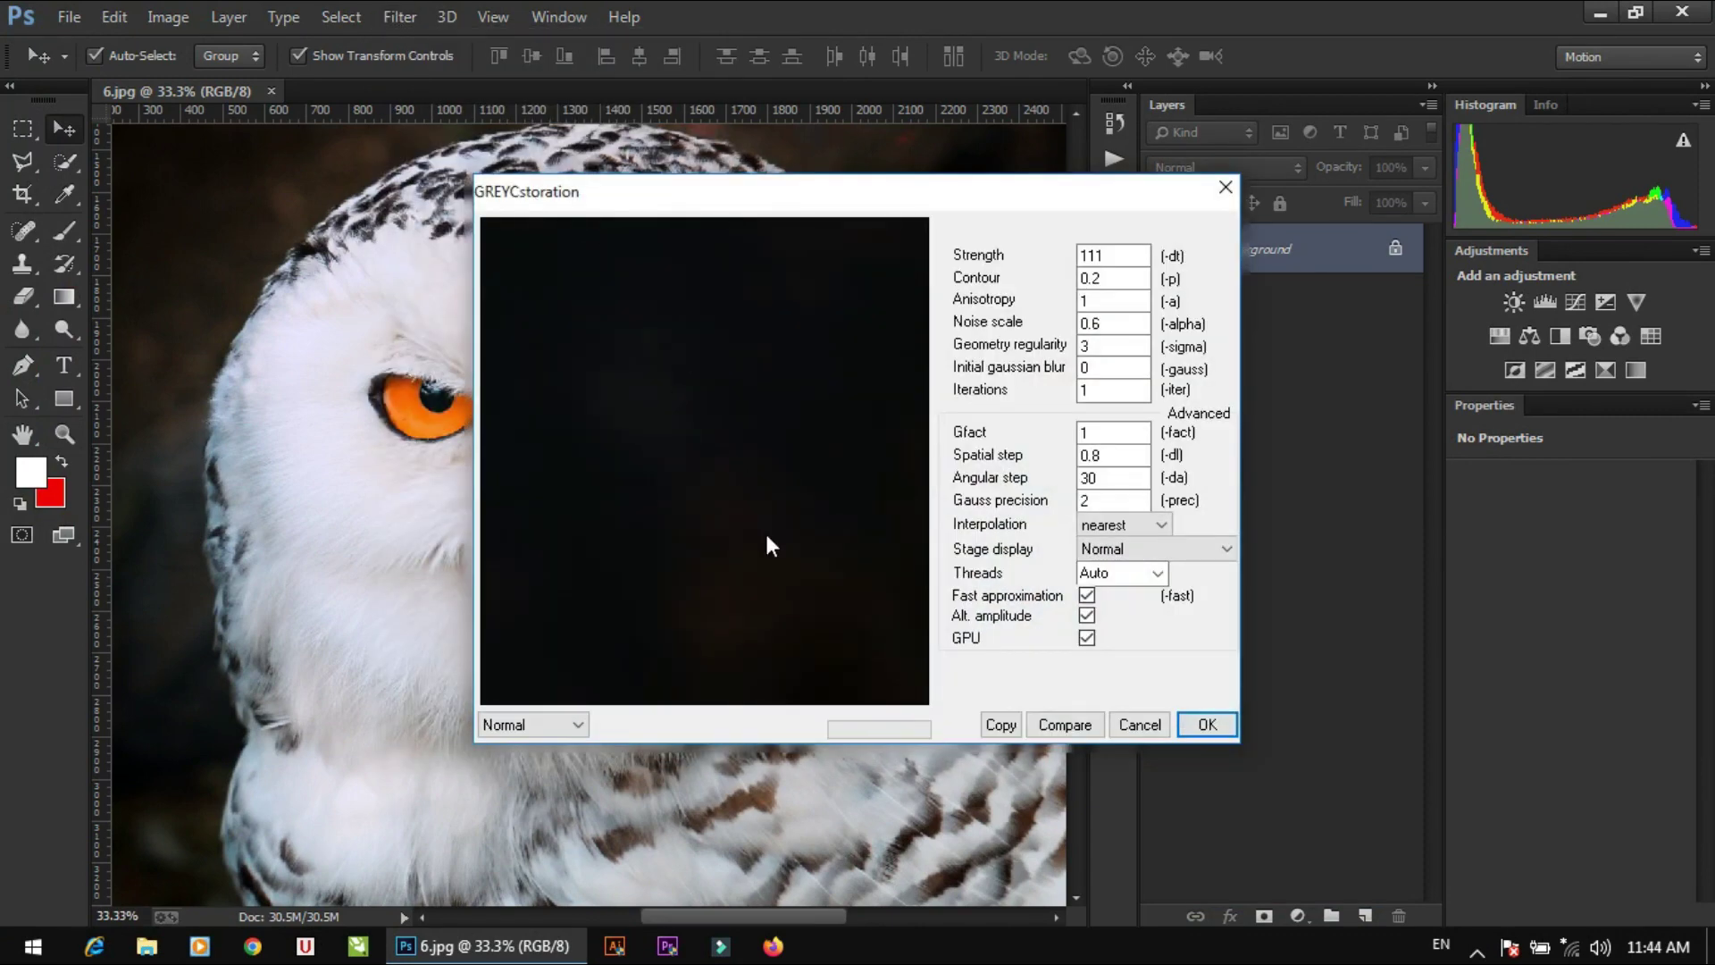
# Pan the preview to the owl's eye and try several Contour values.
pyautogui.moveTo(770, 529)
pyautogui.mouseDown()
pyautogui.moveTo(816, 651)
pyautogui.moveTo(766, 429)
pyautogui.moveTo(770, 651)
pyautogui.moveTo(731, 559)
pyautogui.mouseUp()
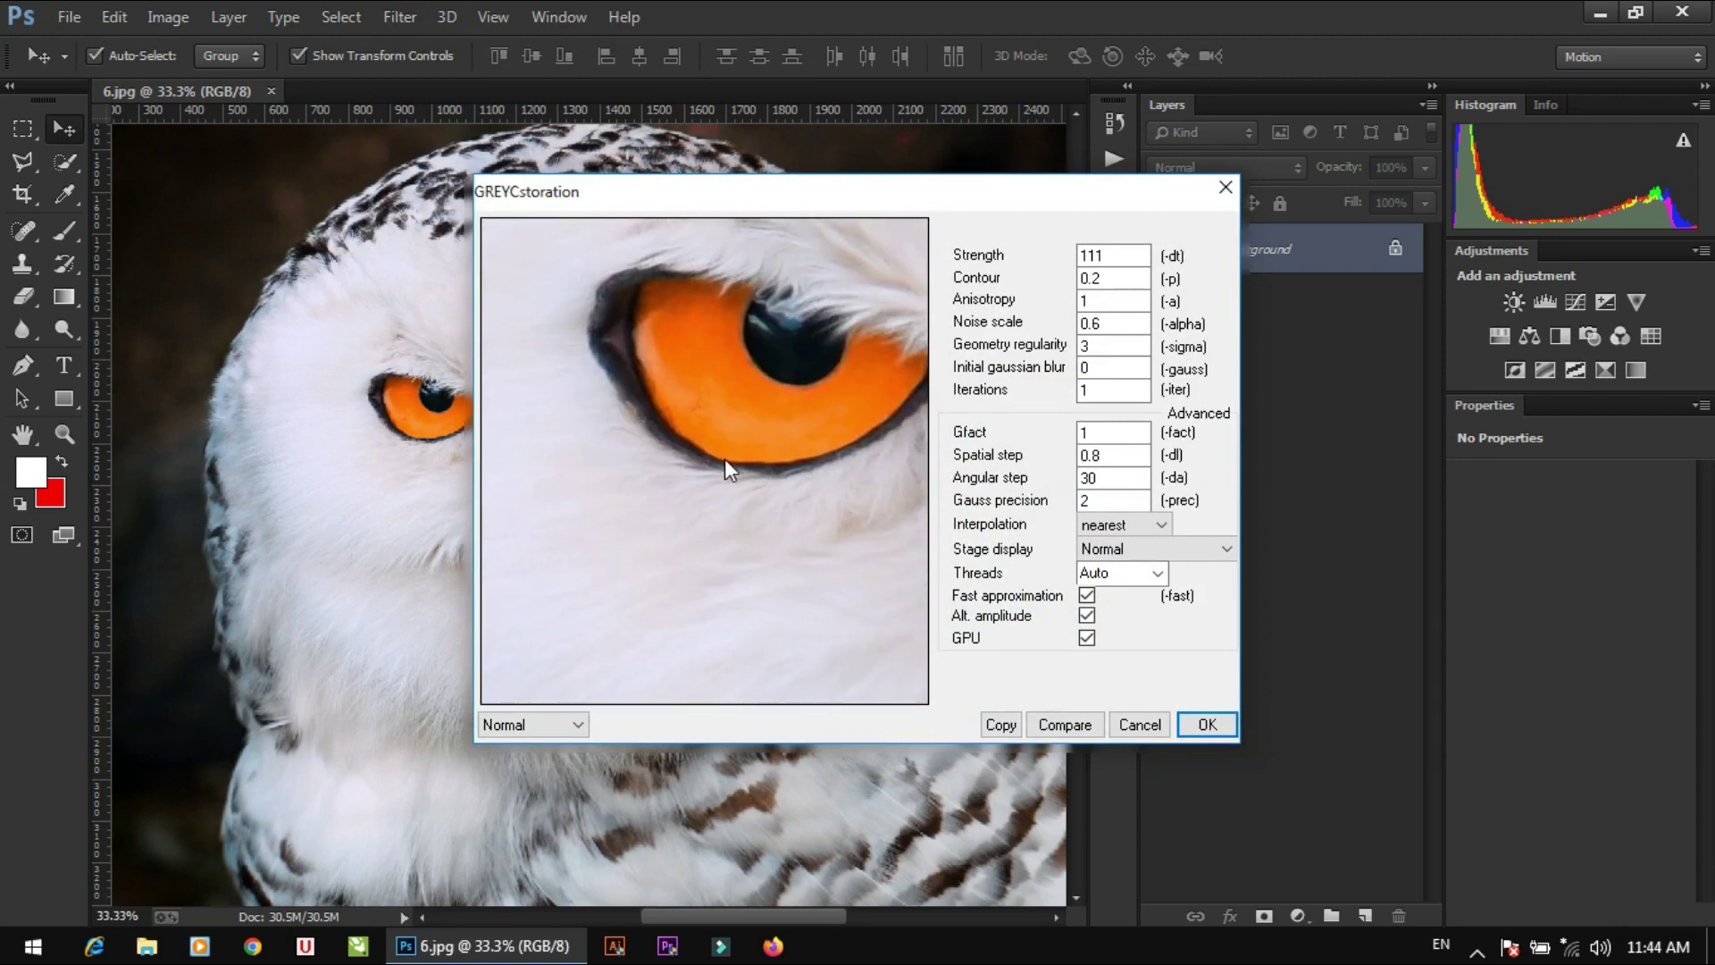
pyautogui.moveTo(726, 458)
pyautogui.mouseDown()
pyautogui.moveTo(794, 537)
pyautogui.moveTo(662, 345)
pyautogui.moveTo(777, 402)
pyautogui.moveTo(765, 501)
pyautogui.moveTo(706, 427)
pyautogui.moveTo(765, 582)
pyautogui.moveTo(708, 524)
pyautogui.moveTo(785, 467)
pyautogui.moveTo(791, 488)
pyautogui.mouseUp()
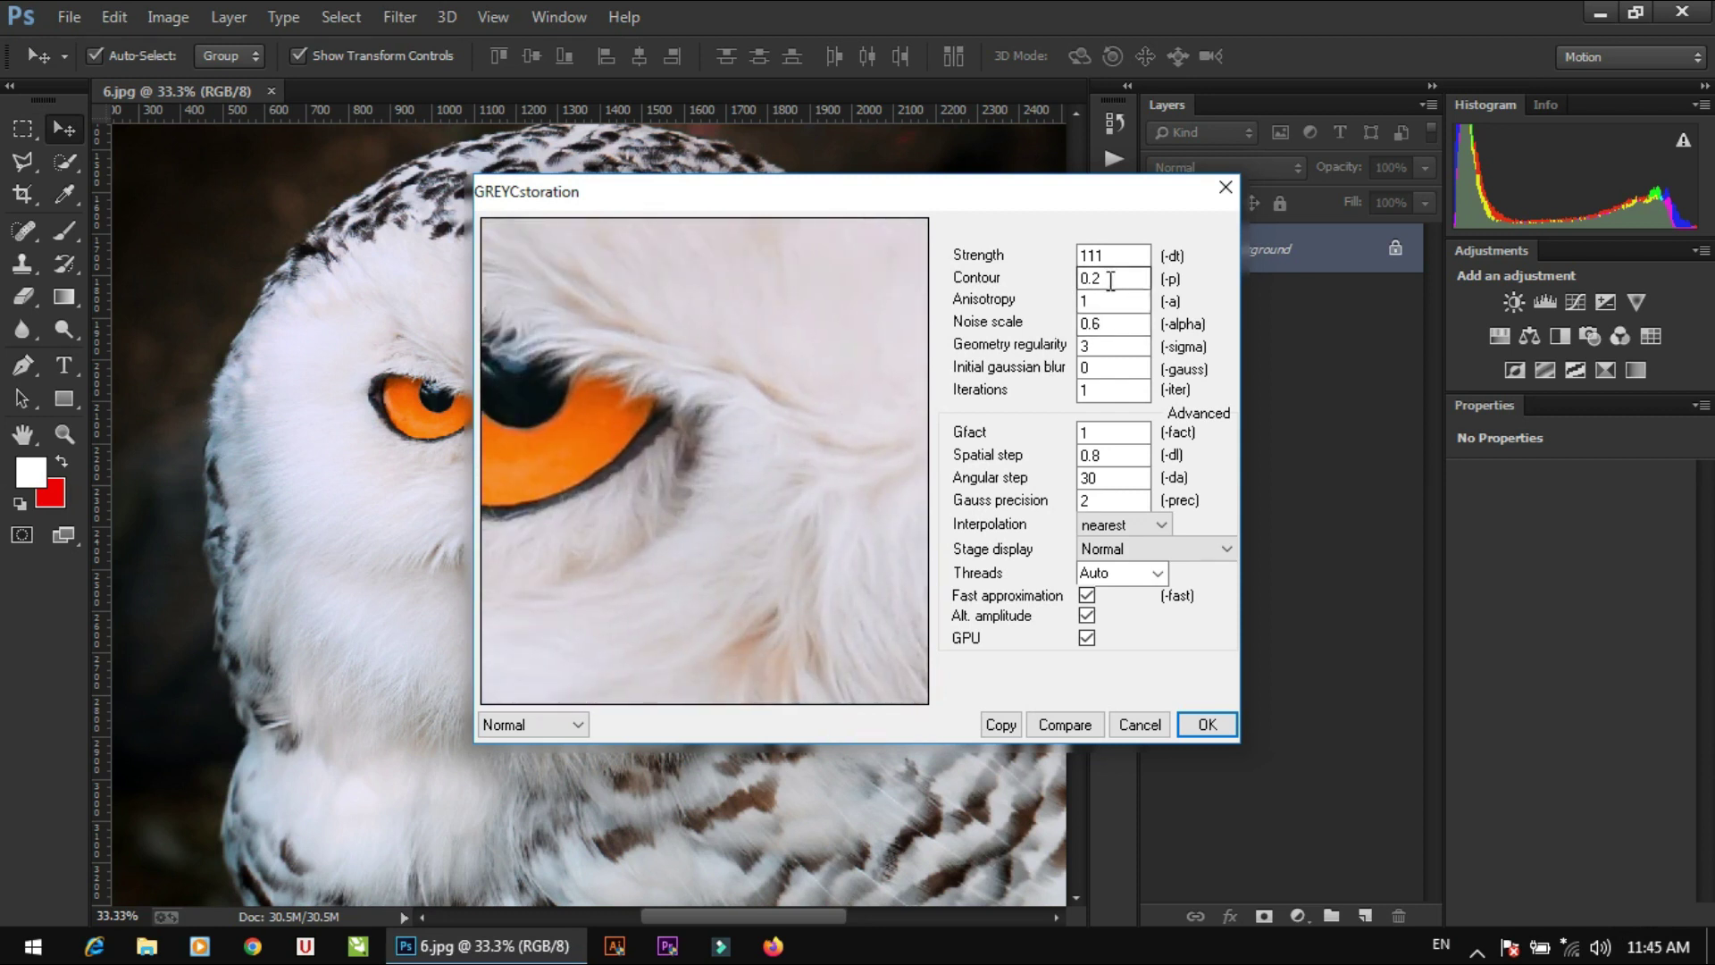
pyautogui.press('BackSpace')
pyautogui.write('3')
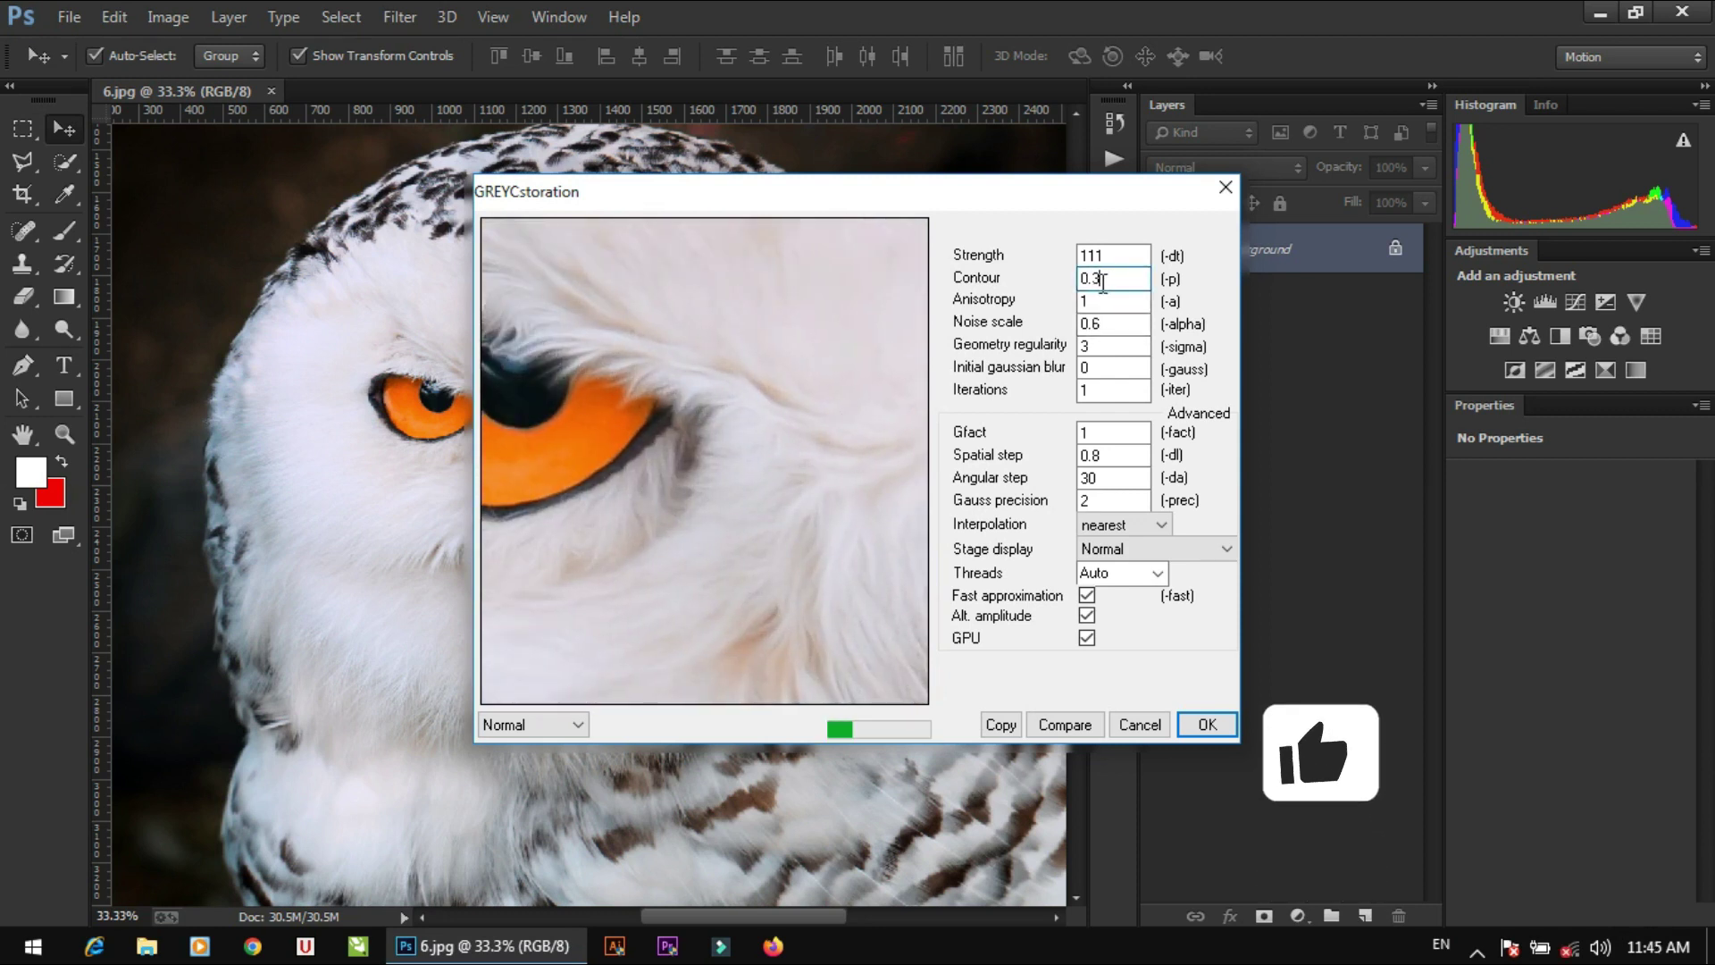
pyautogui.moveTo(636, 444); pyautogui.dragTo(813, 440)
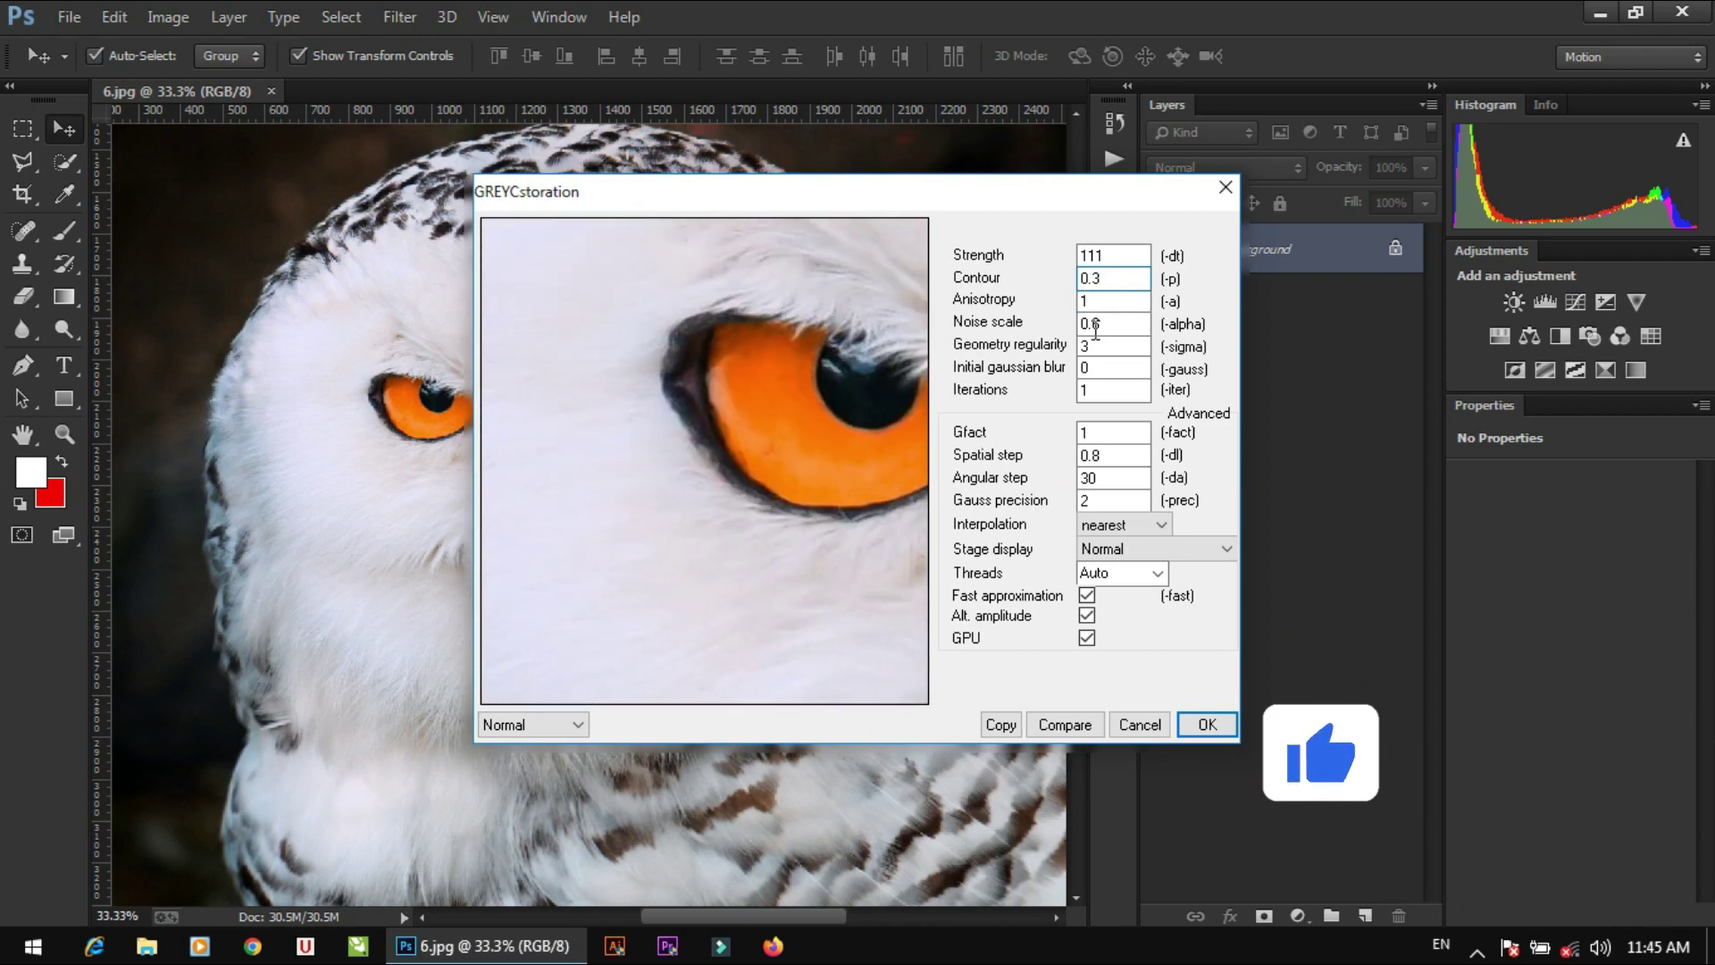
pyautogui.press('BackSpace')
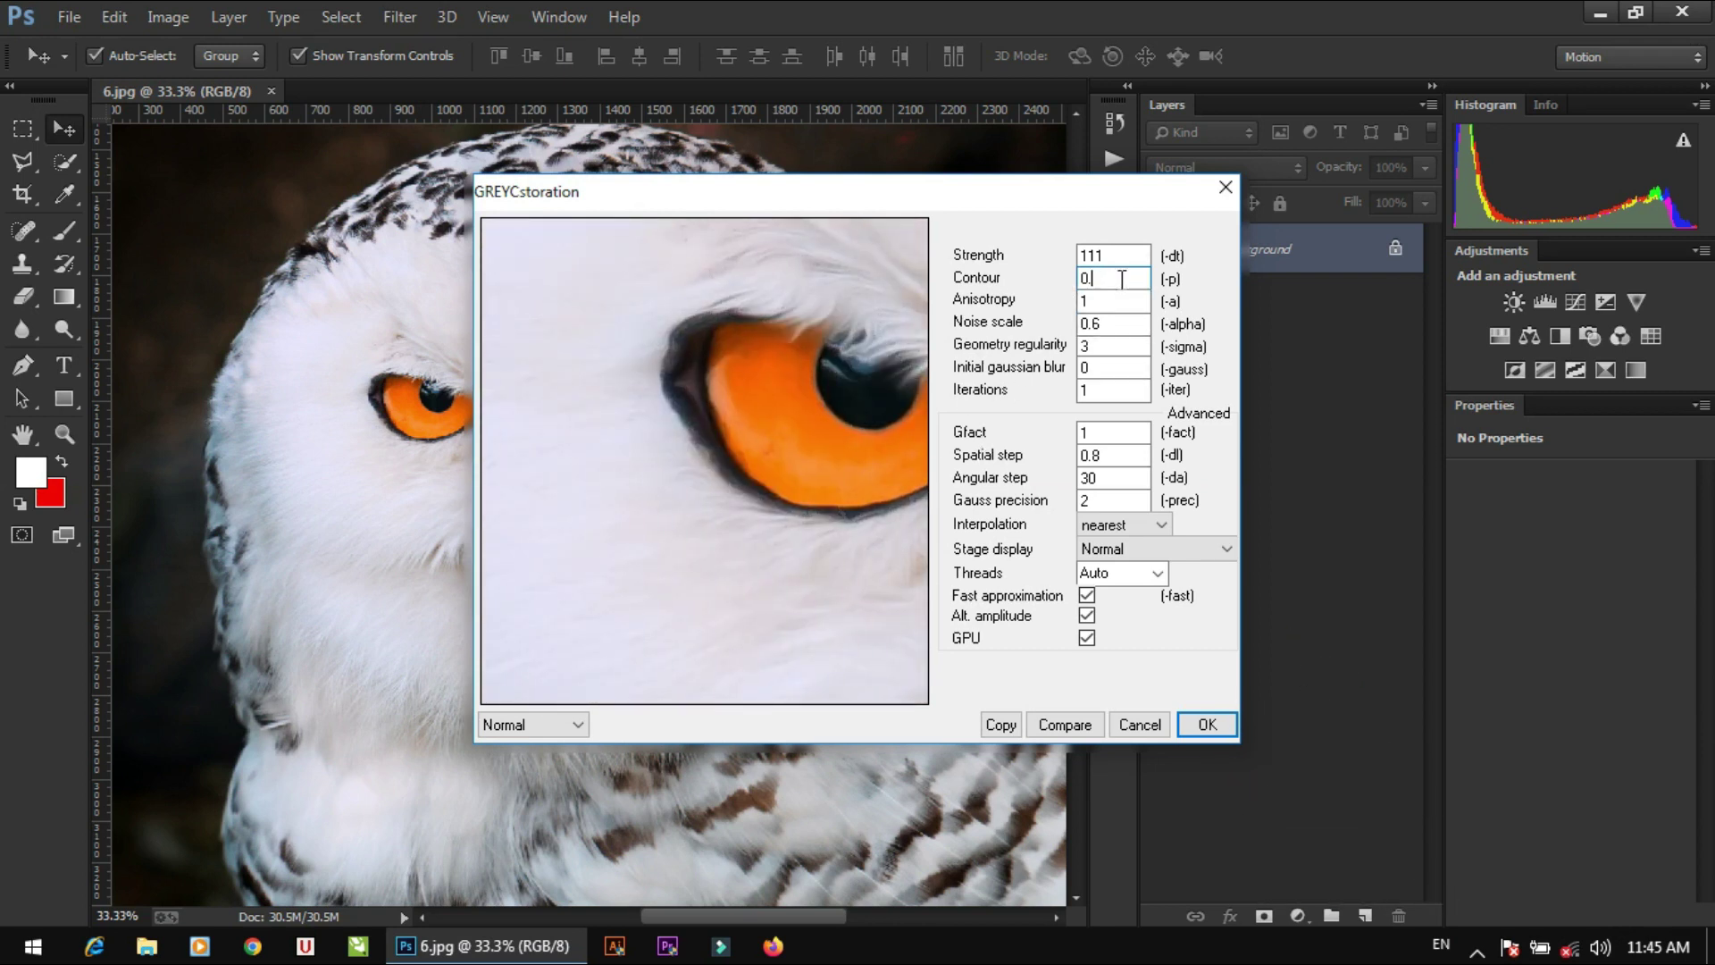
pyautogui.write('6')
pyautogui.press('BackSpace')
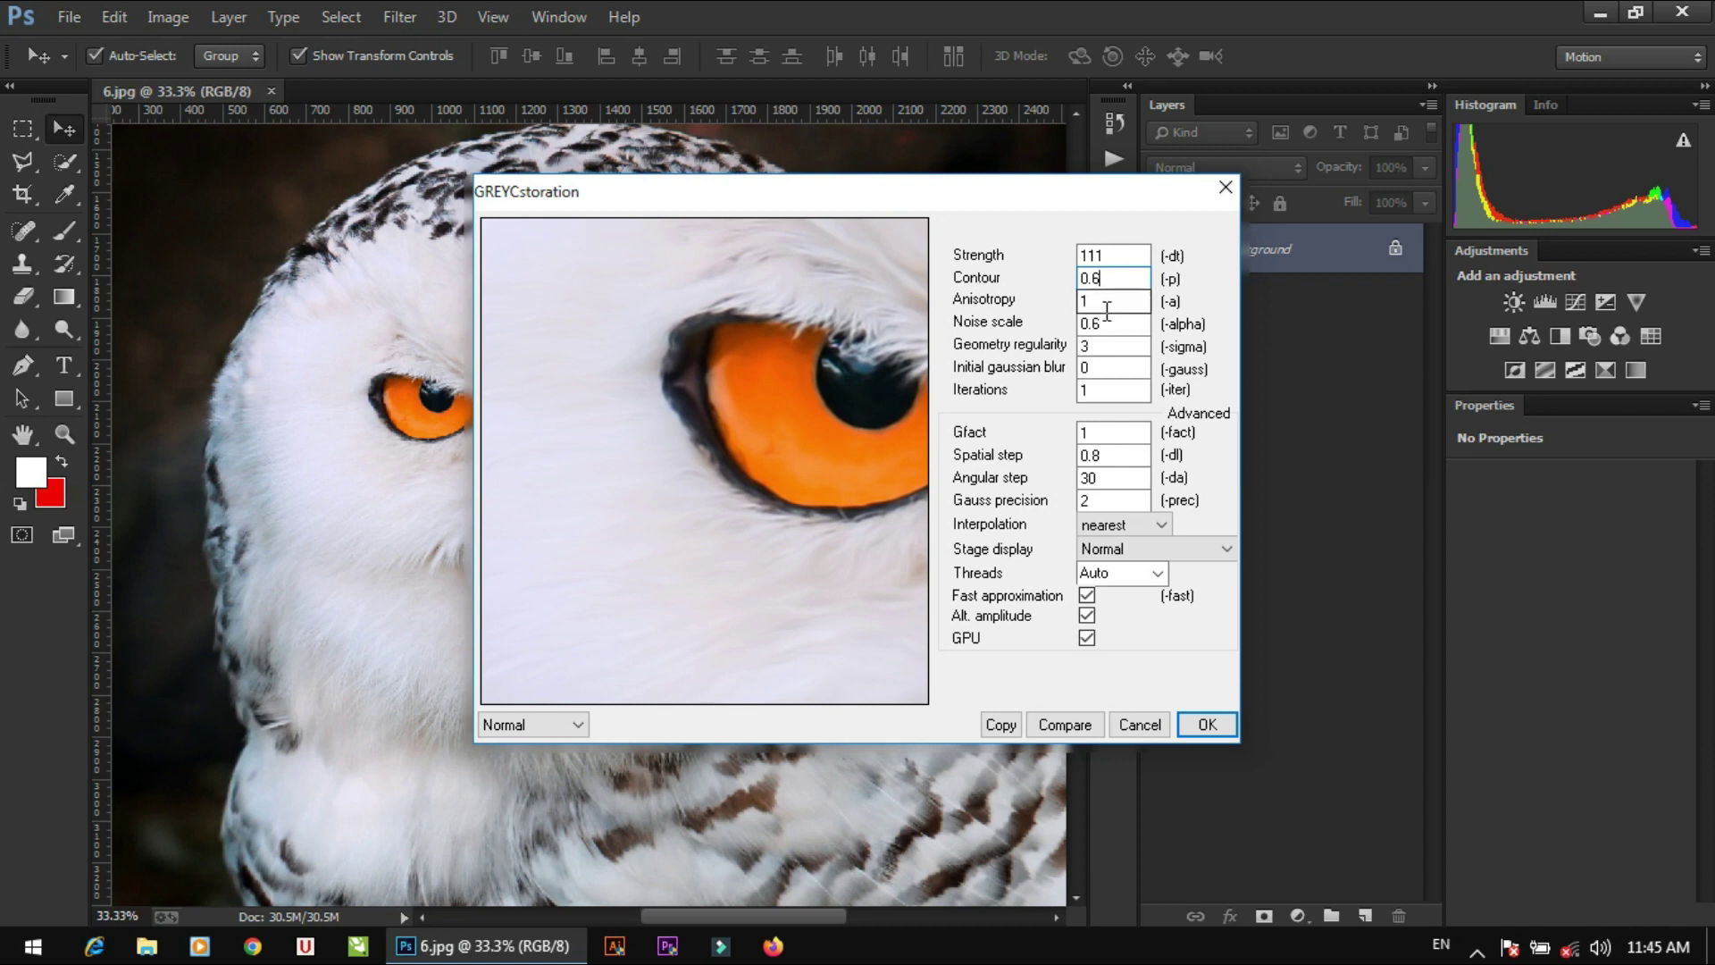
pyautogui.write('8')
# Settle on Contour 0.1, checking the owl's beak and eye in the preview.
pyautogui.moveTo(795, 498); pyautogui.dragTo(747, 457)
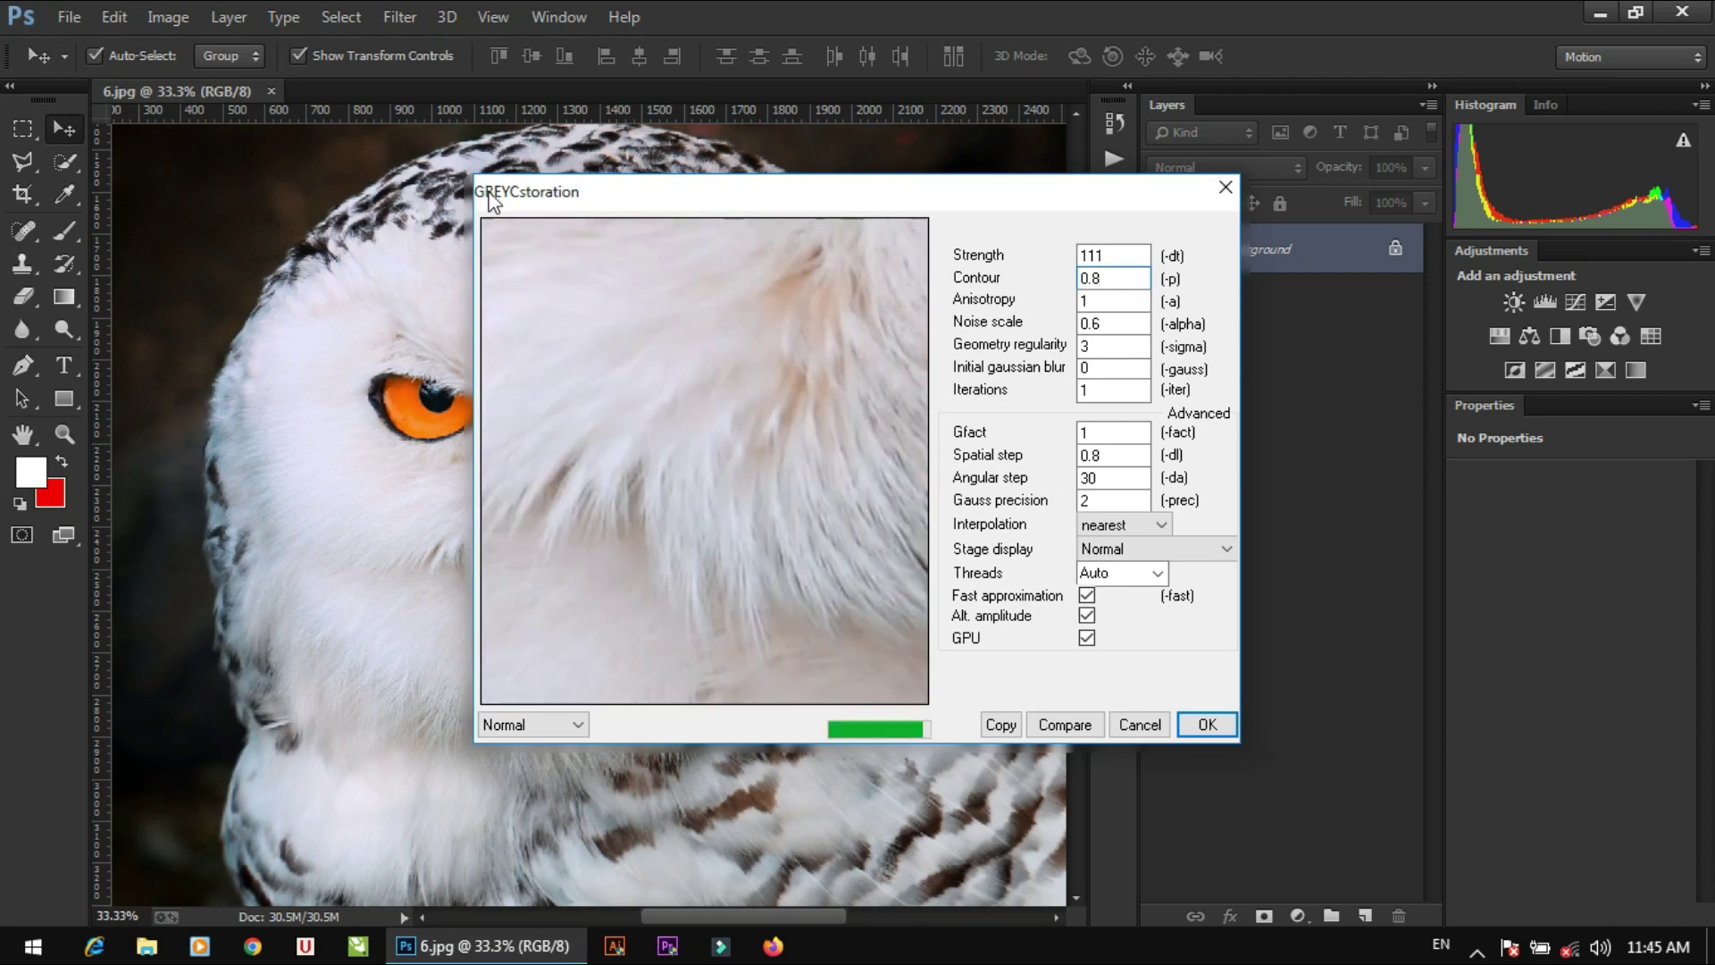
pyautogui.moveTo(746, 455); pyautogui.dragTo(657, 395)
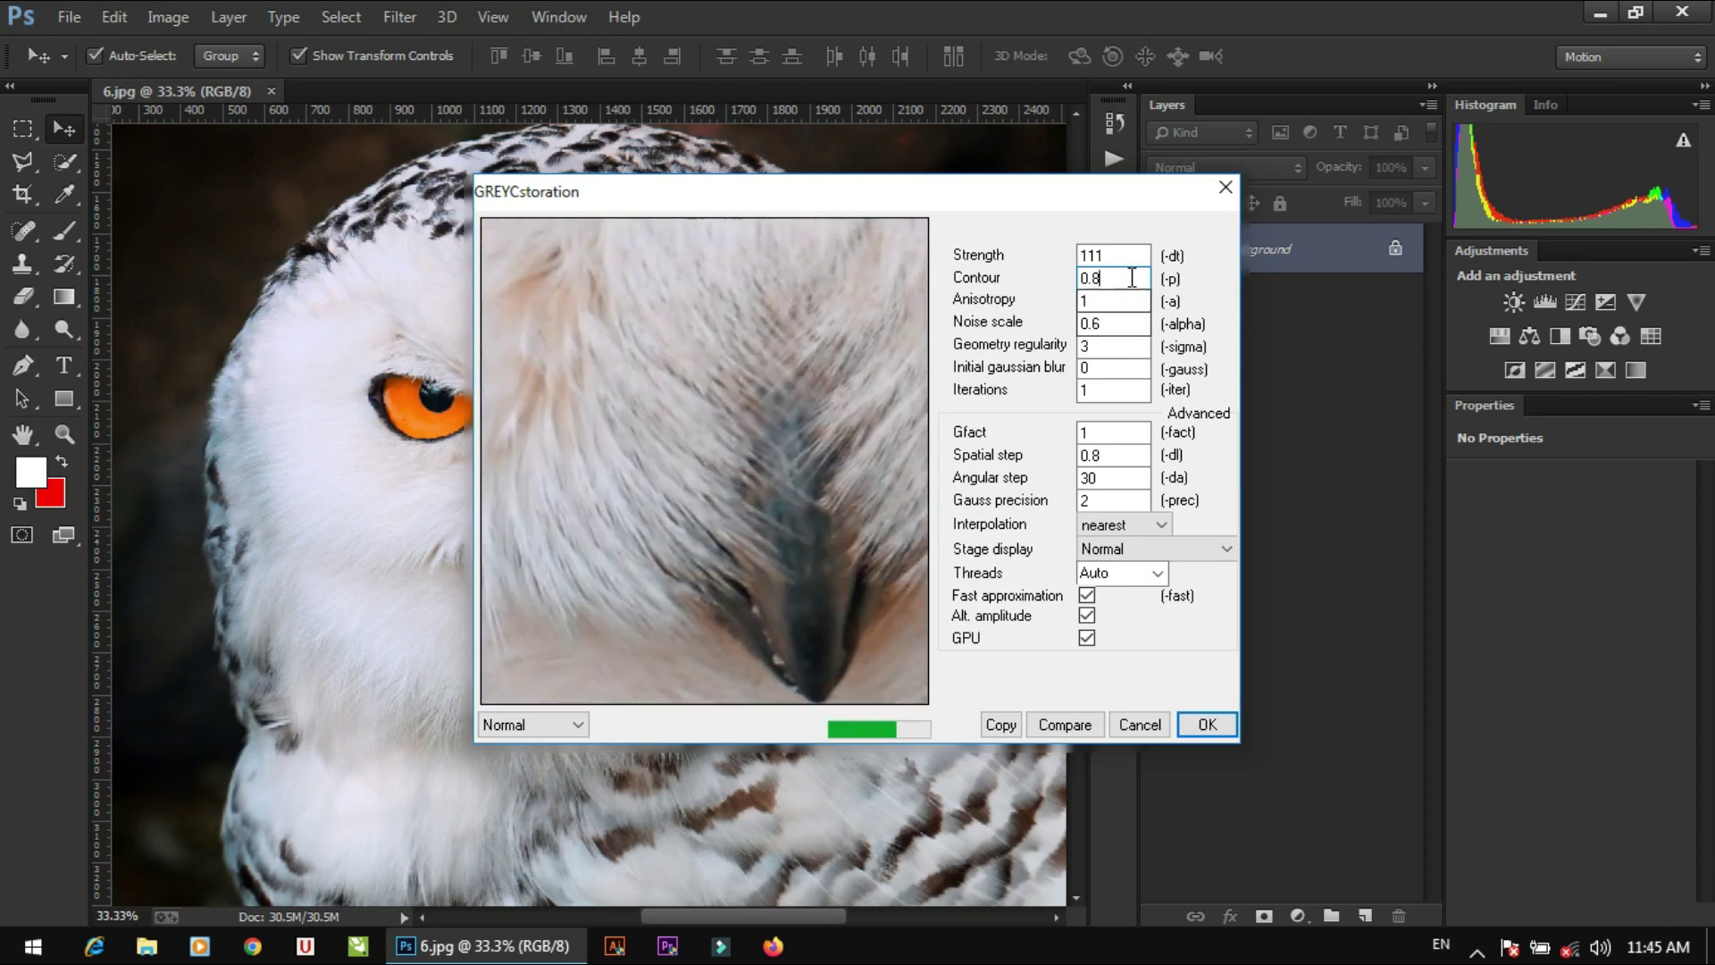
pyautogui.click(1128, 278)
pyautogui.press('BackSpace')
pyautogui.write('1')
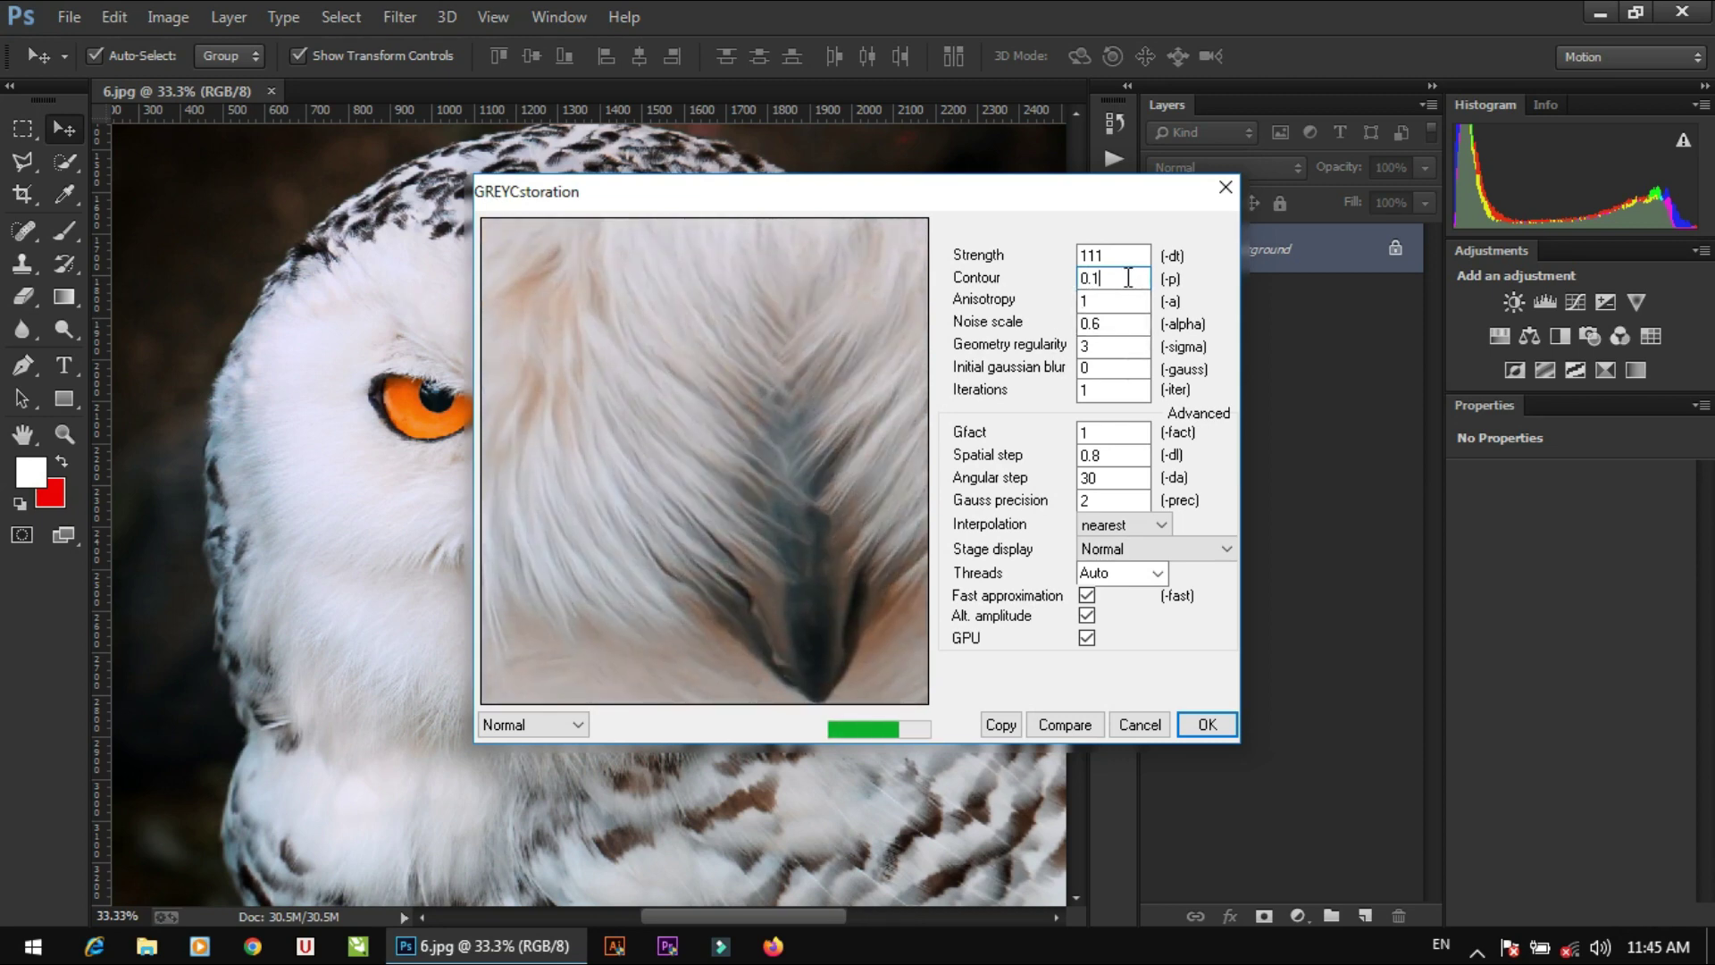
pyautogui.moveTo(766, 382)
pyautogui.mouseDown()
pyautogui.moveTo(639, 507)
pyautogui.moveTo(811, 467)
pyautogui.moveTo(681, 513)
pyautogui.mouseUp()
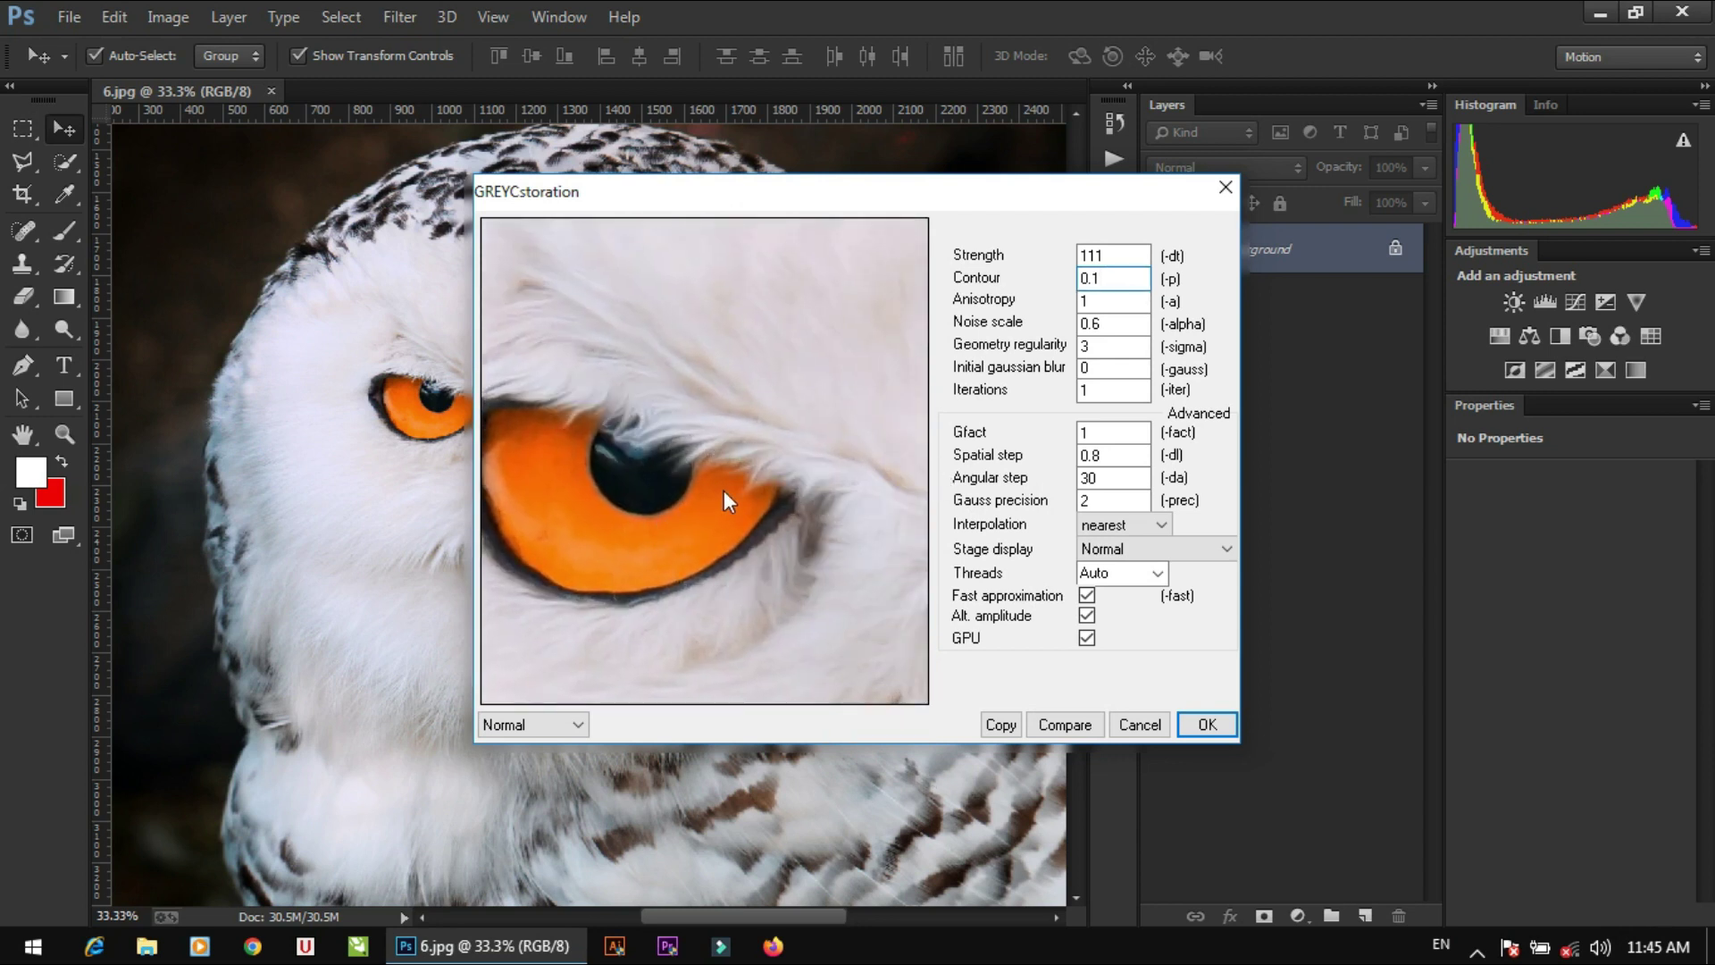
# Set Anisotropy 1, Noise scale 0.6 and Geometry regularity 4.
pyautogui.press('Tab')
pyautogui.press('BackSpace')
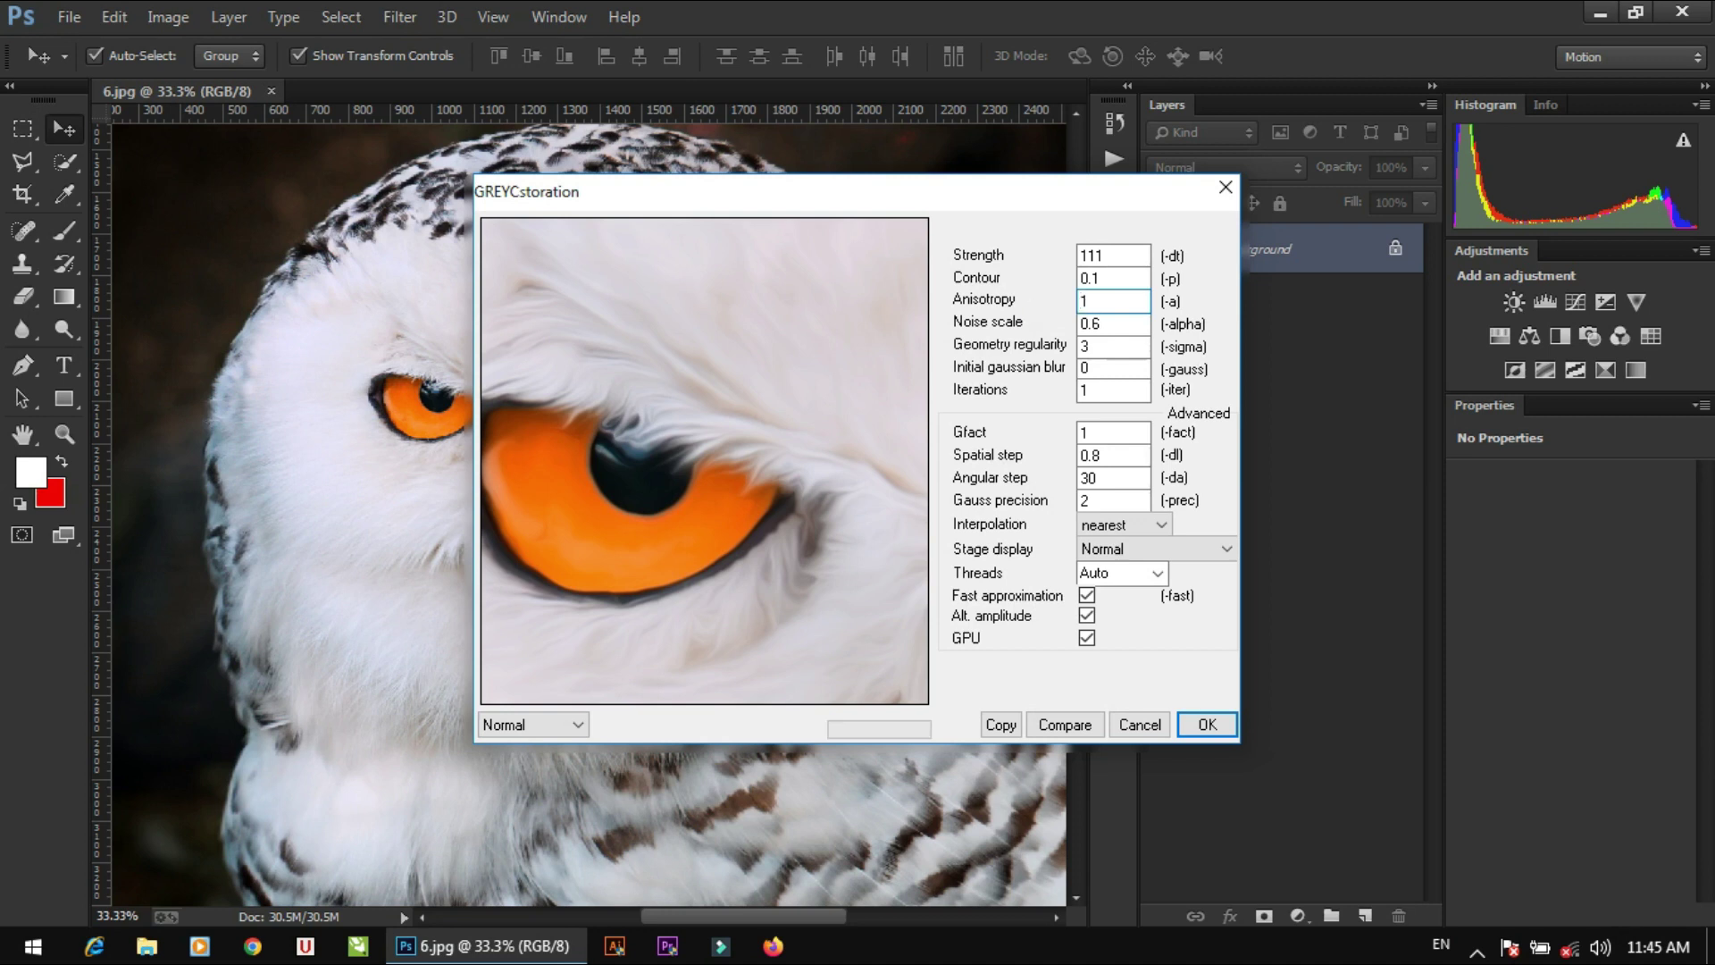
pyautogui.write('1')
pyautogui.click(1104, 329)
pyautogui.press('BackSpace')
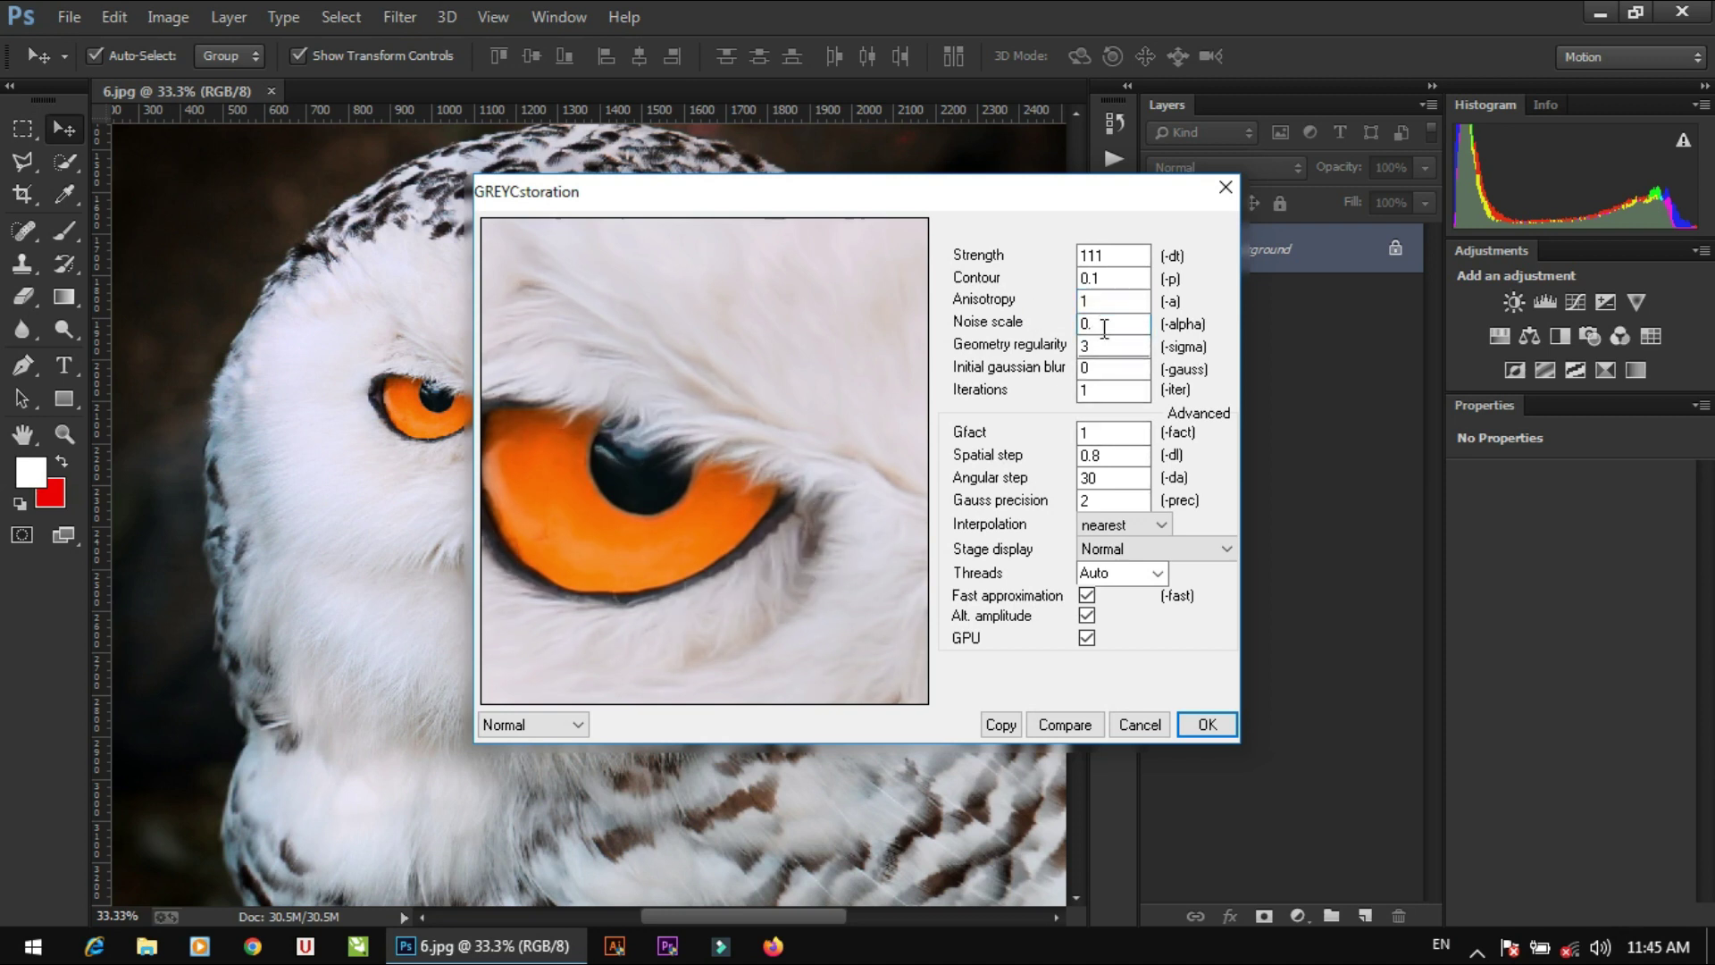
pyautogui.write('5')
pyautogui.write('6')
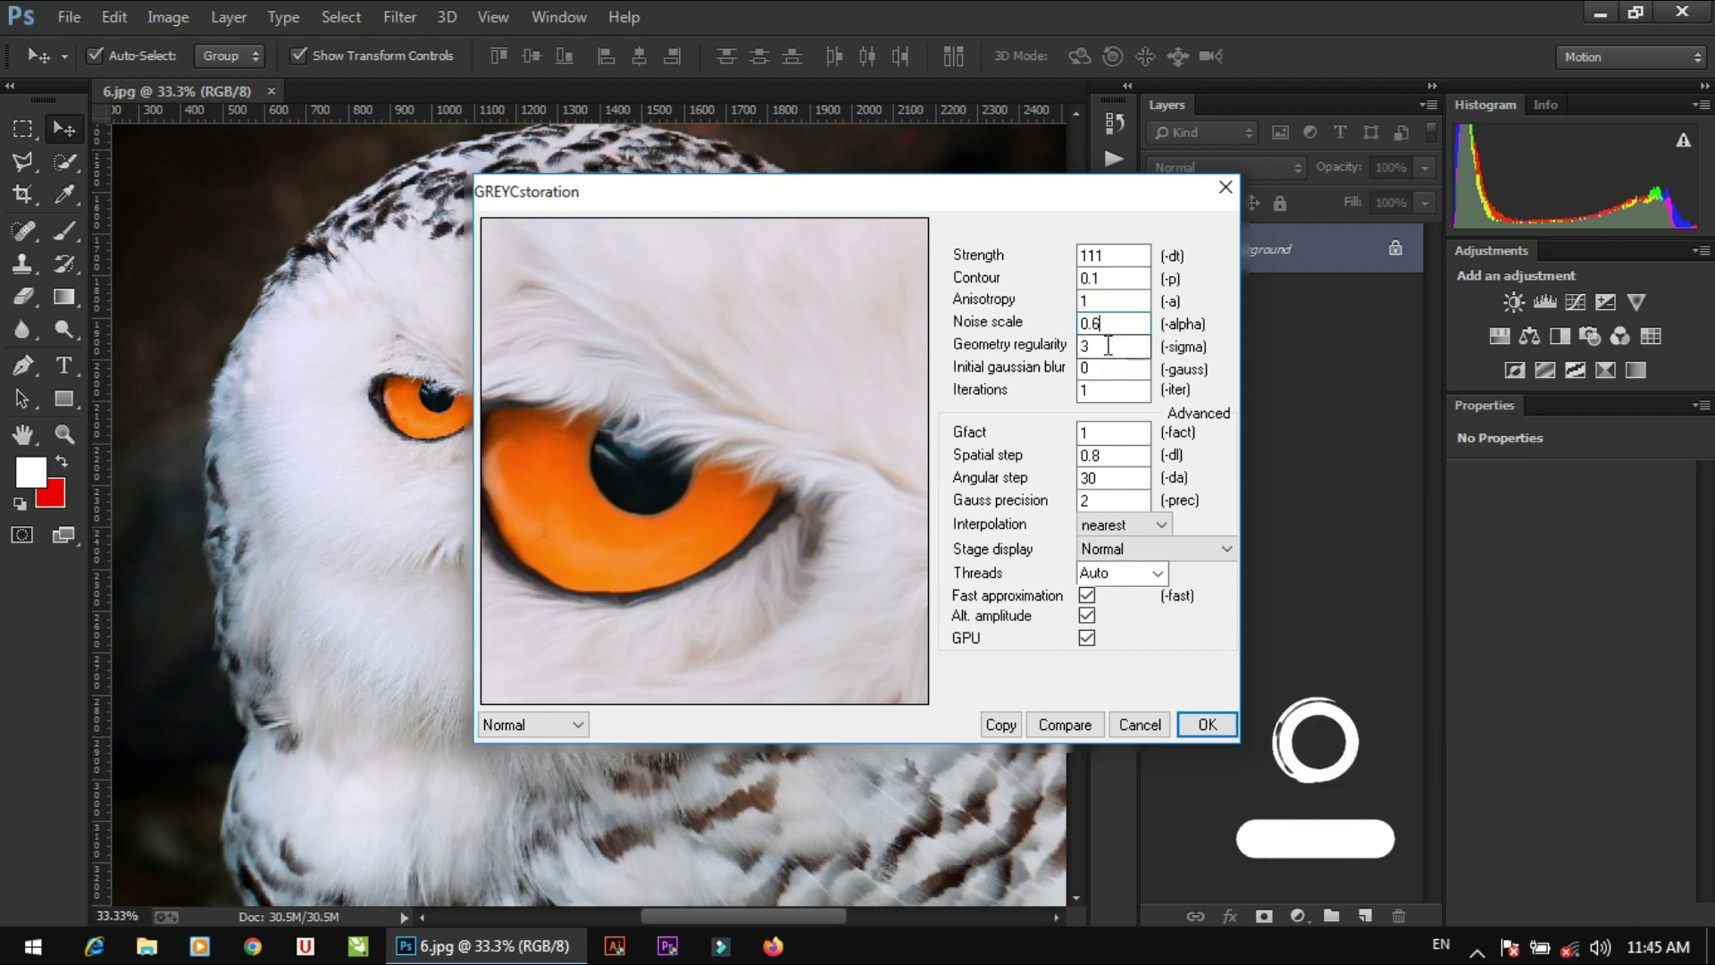
pyautogui.doubleClick(1108, 346)
pyautogui.write('2')
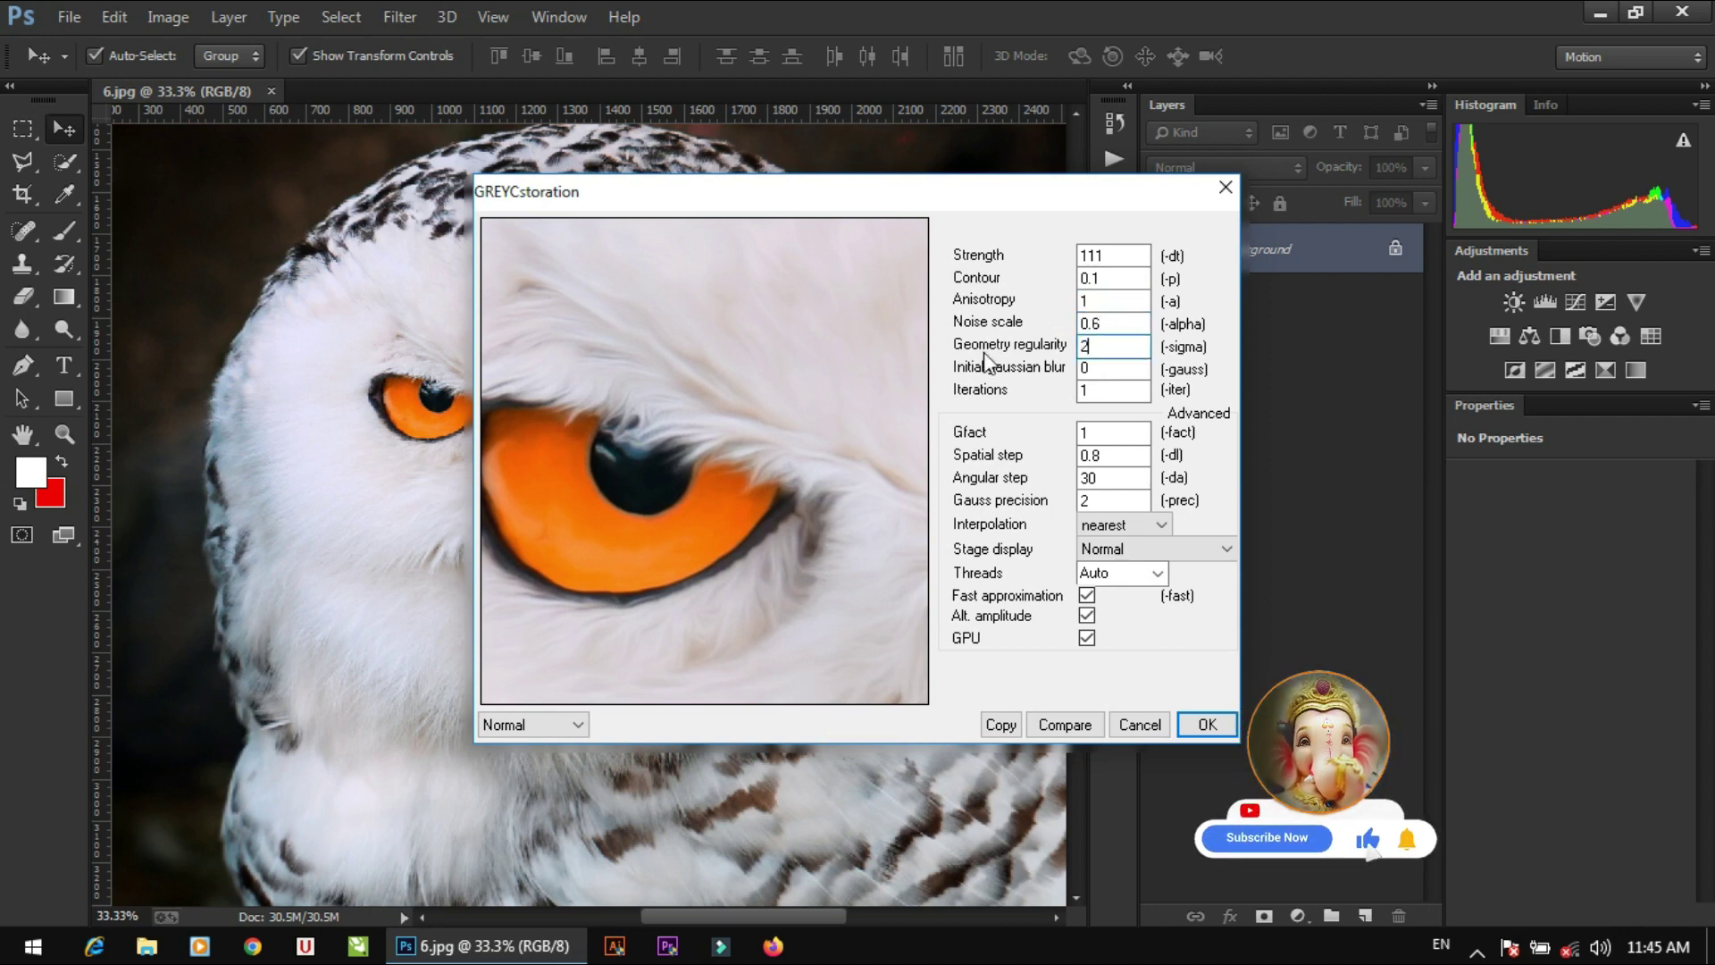
pyautogui.press('BackSpace')
pyautogui.write('4')
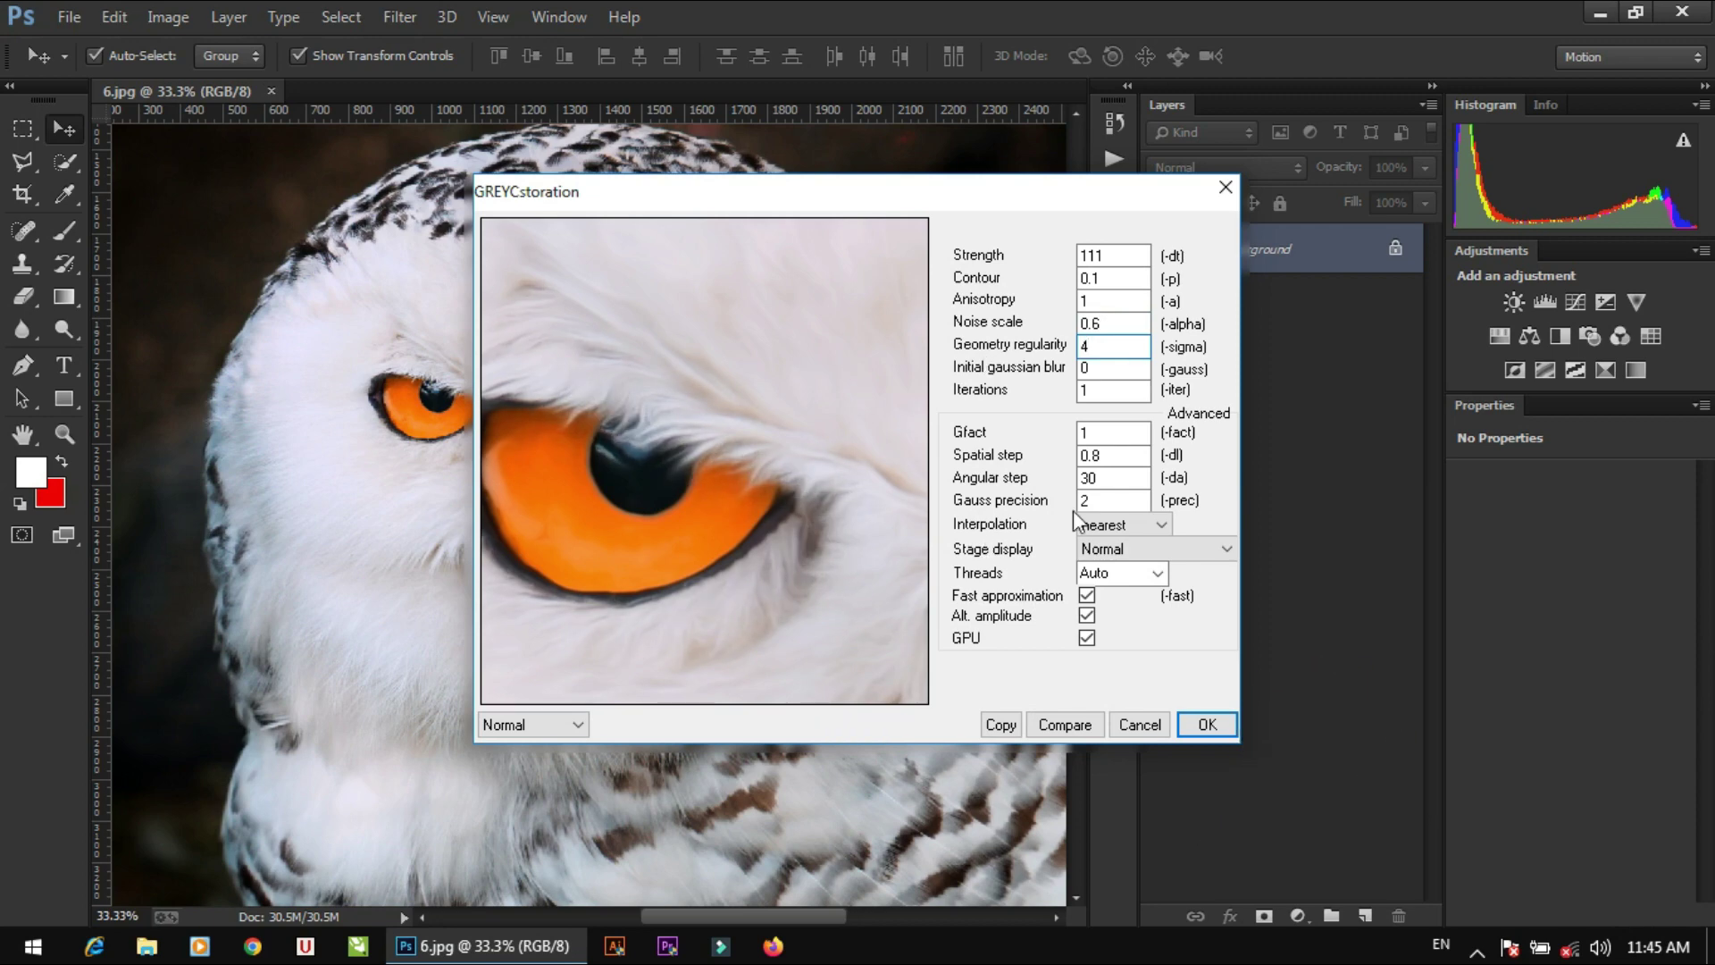
# Confirm the GREYCstoration dialog and let the filter finish on the owl photo.
pyautogui.click(1207, 725)
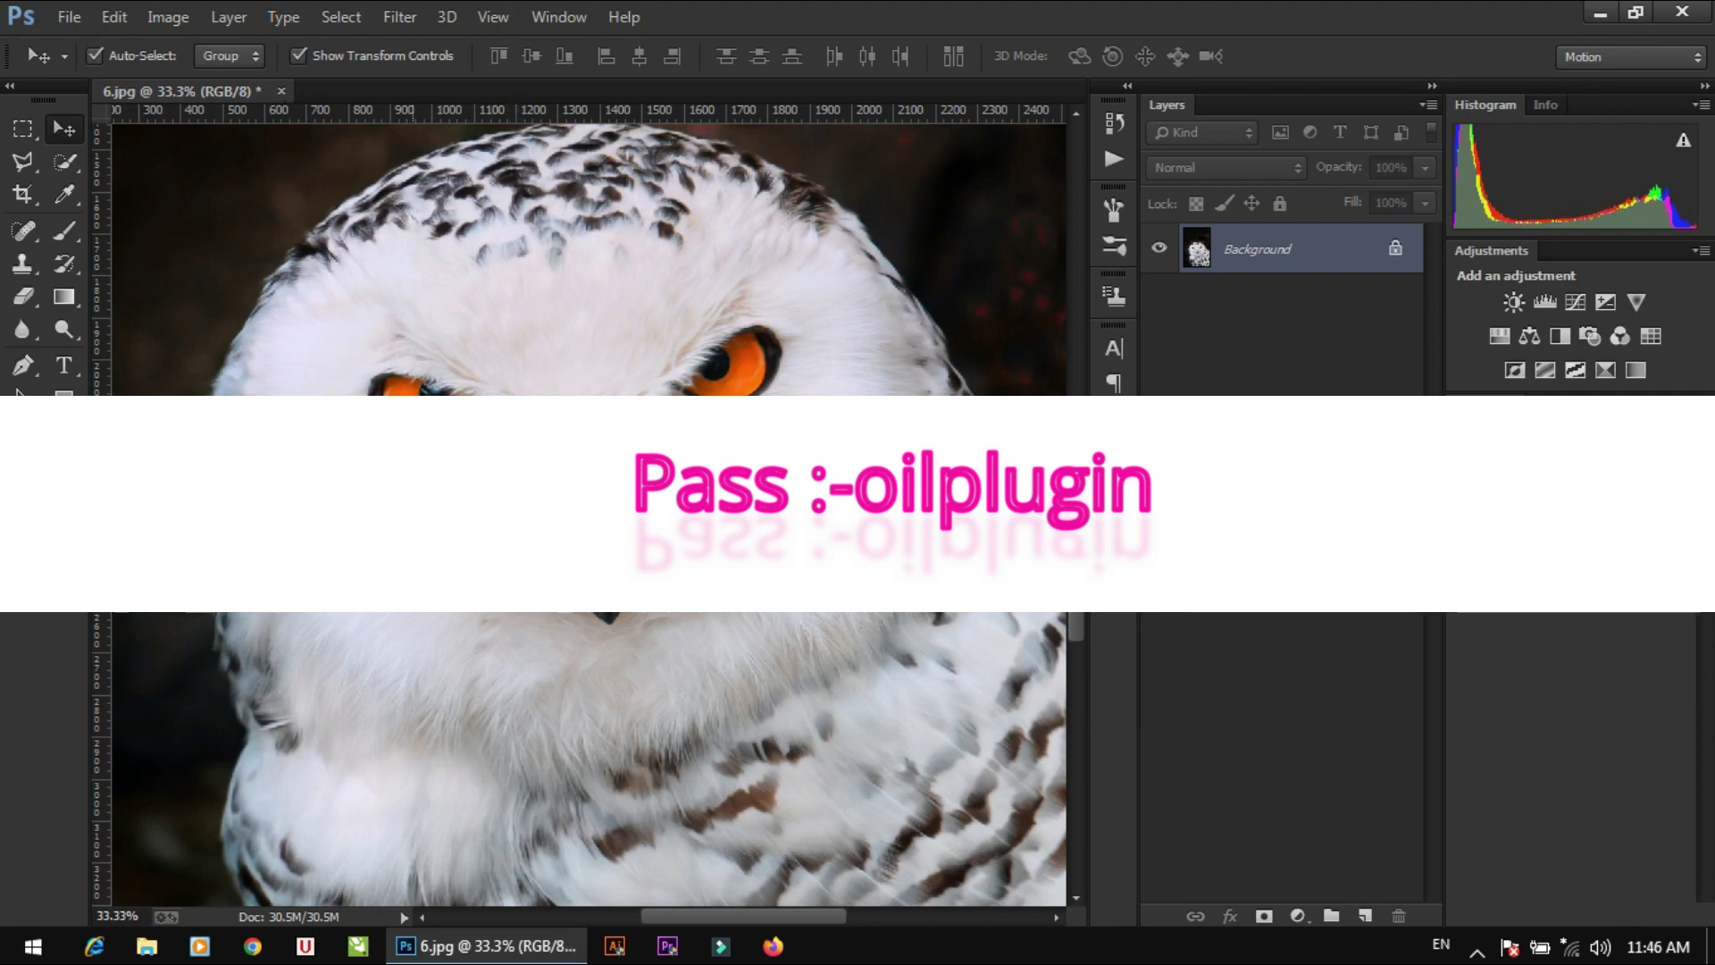
# Zoom in progressively on the painted owl's head and eye.
pyautogui.press('z')
pyautogui.click(520, 460)
pyautogui.scroll(3, 496, 688)
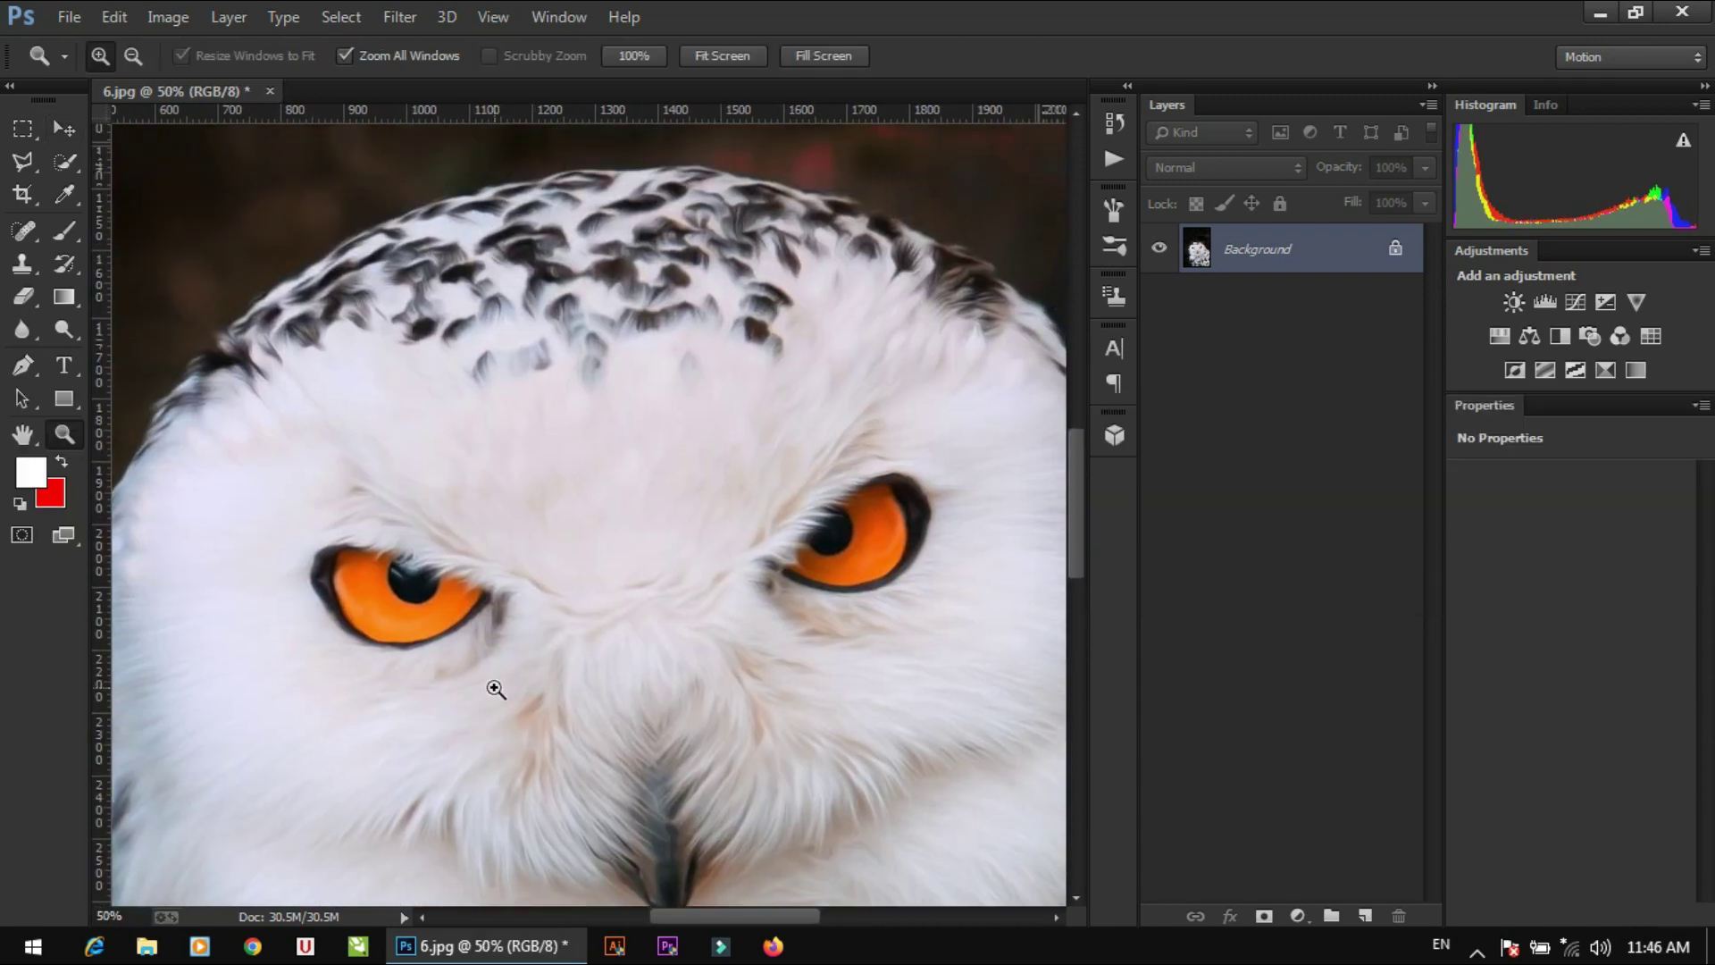
pyautogui.click(510, 355)
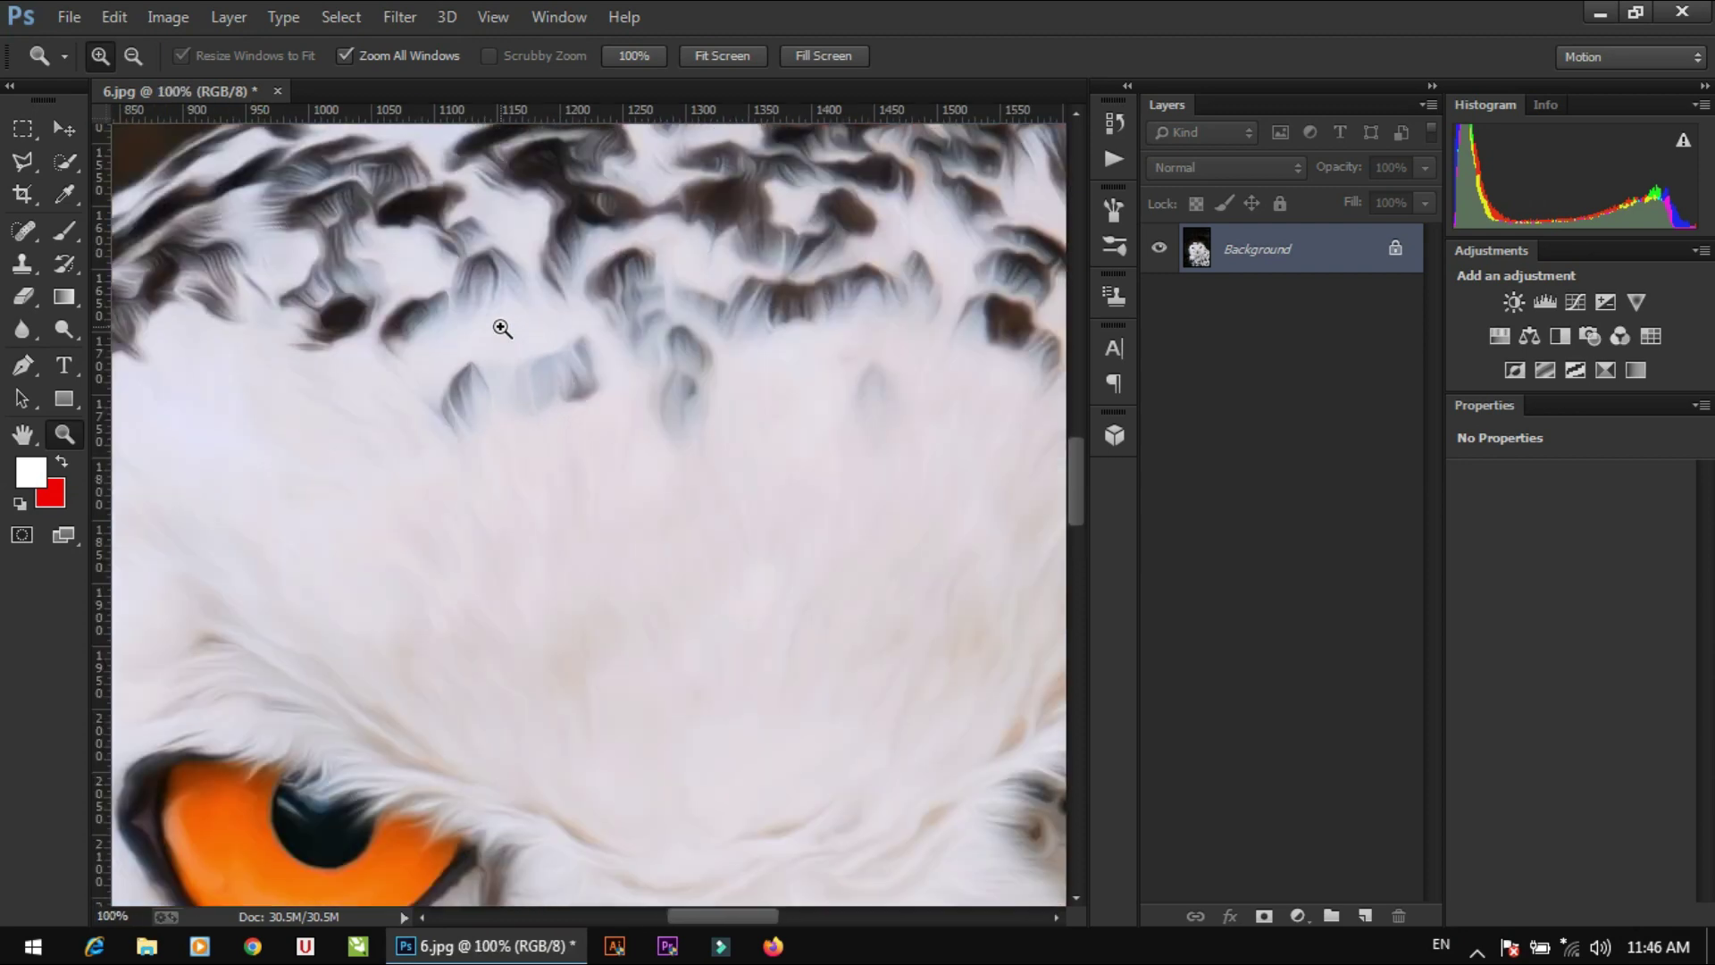
pyautogui.scroll(3, 593, 658)
pyautogui.scroll(-10, 549, 697)
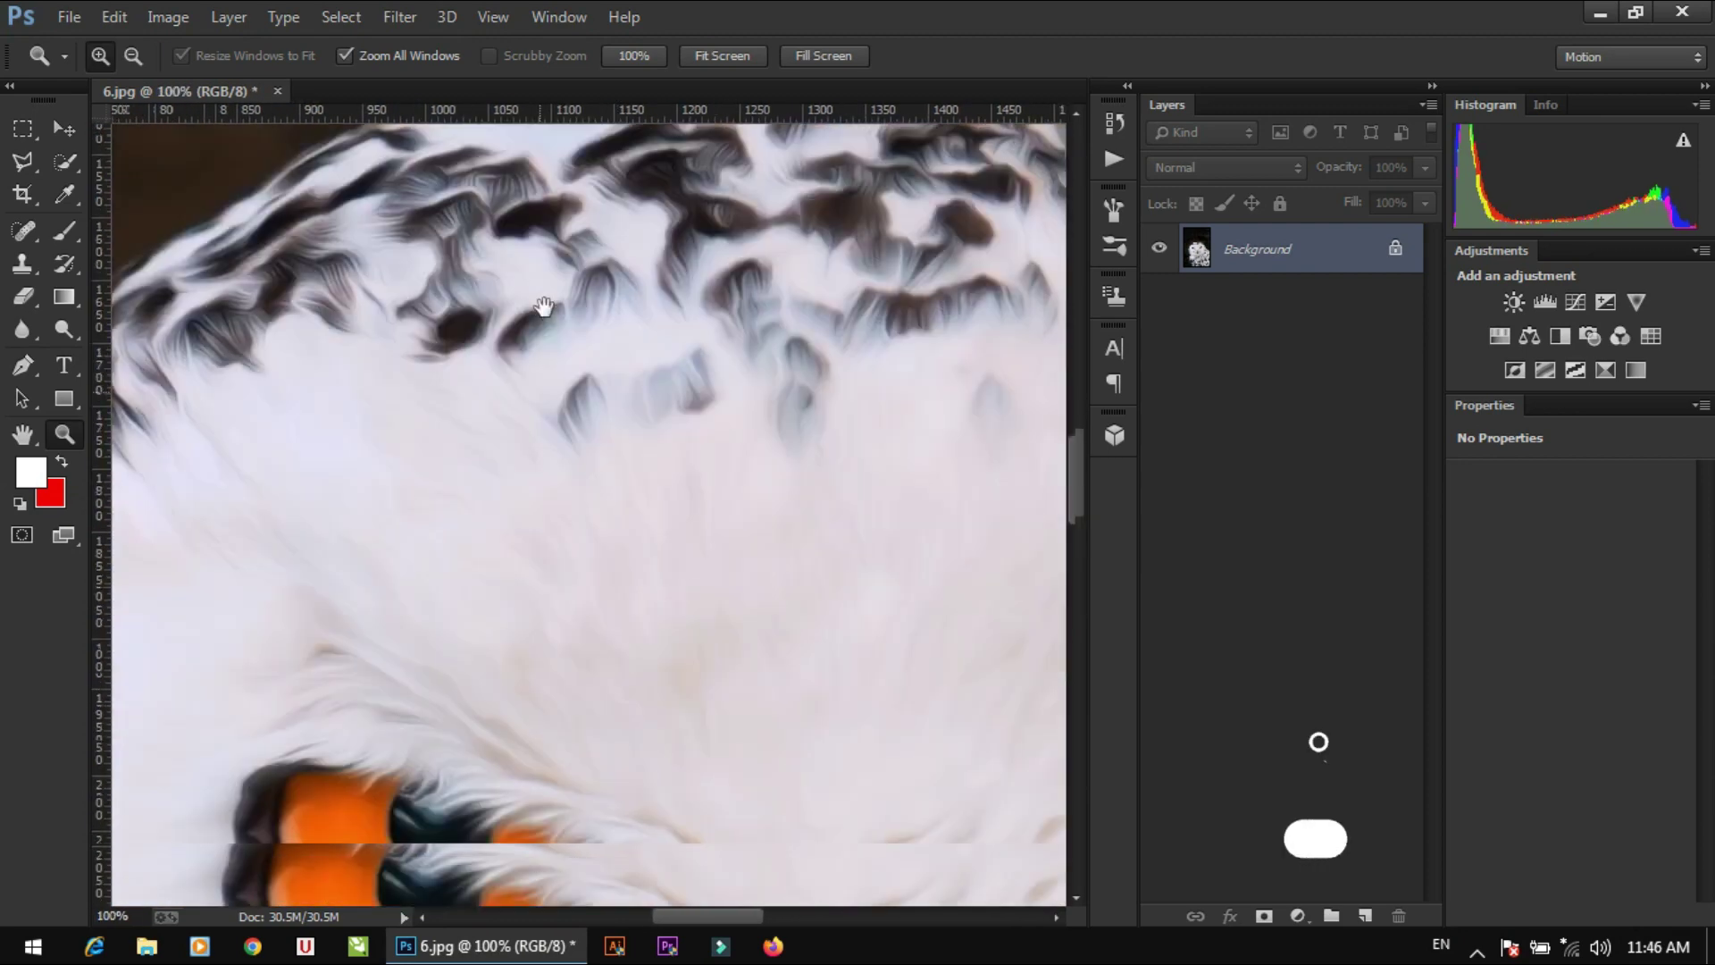
pyautogui.click(547, 464)
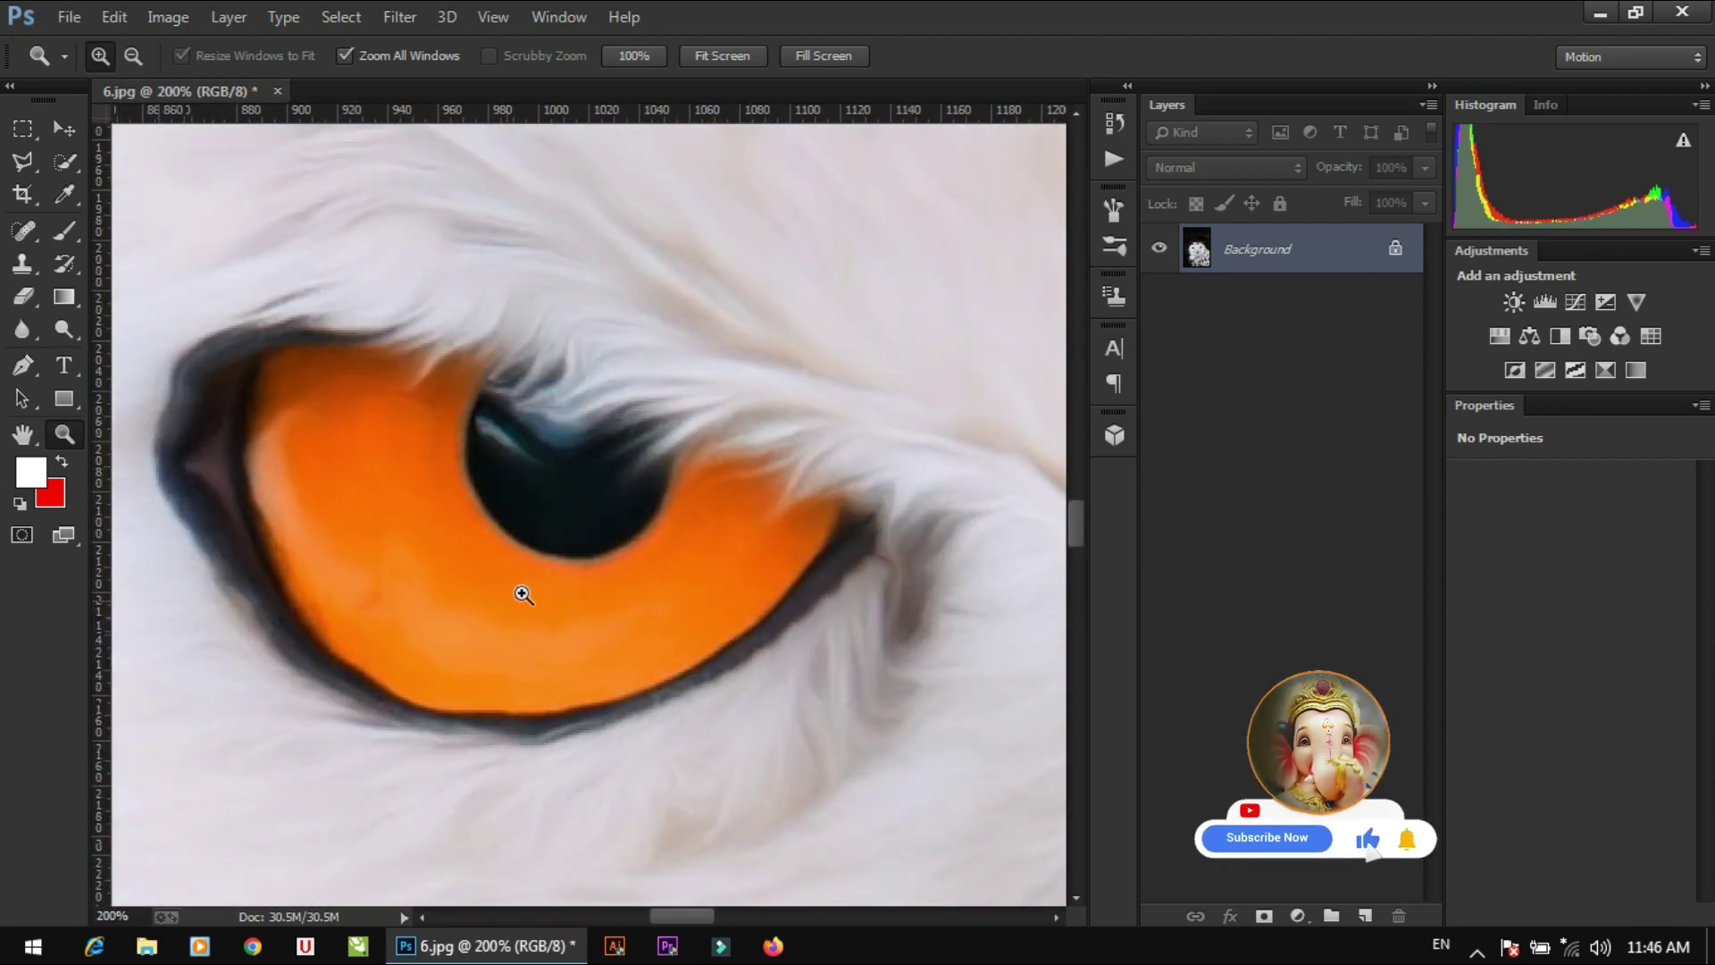
# Pan across the owl's beak and face to compare detail, then close 6.jpg.
pyautogui.moveTo(521, 593); pyautogui.dragTo(252, 382)
pyautogui.scroll(-5, 253, 382)
pyautogui.moveTo(563, 777)
pyautogui.mouseDown()
pyautogui.moveTo(702, 564)
pyautogui.moveTo(326, 822)
pyautogui.mouseUp()
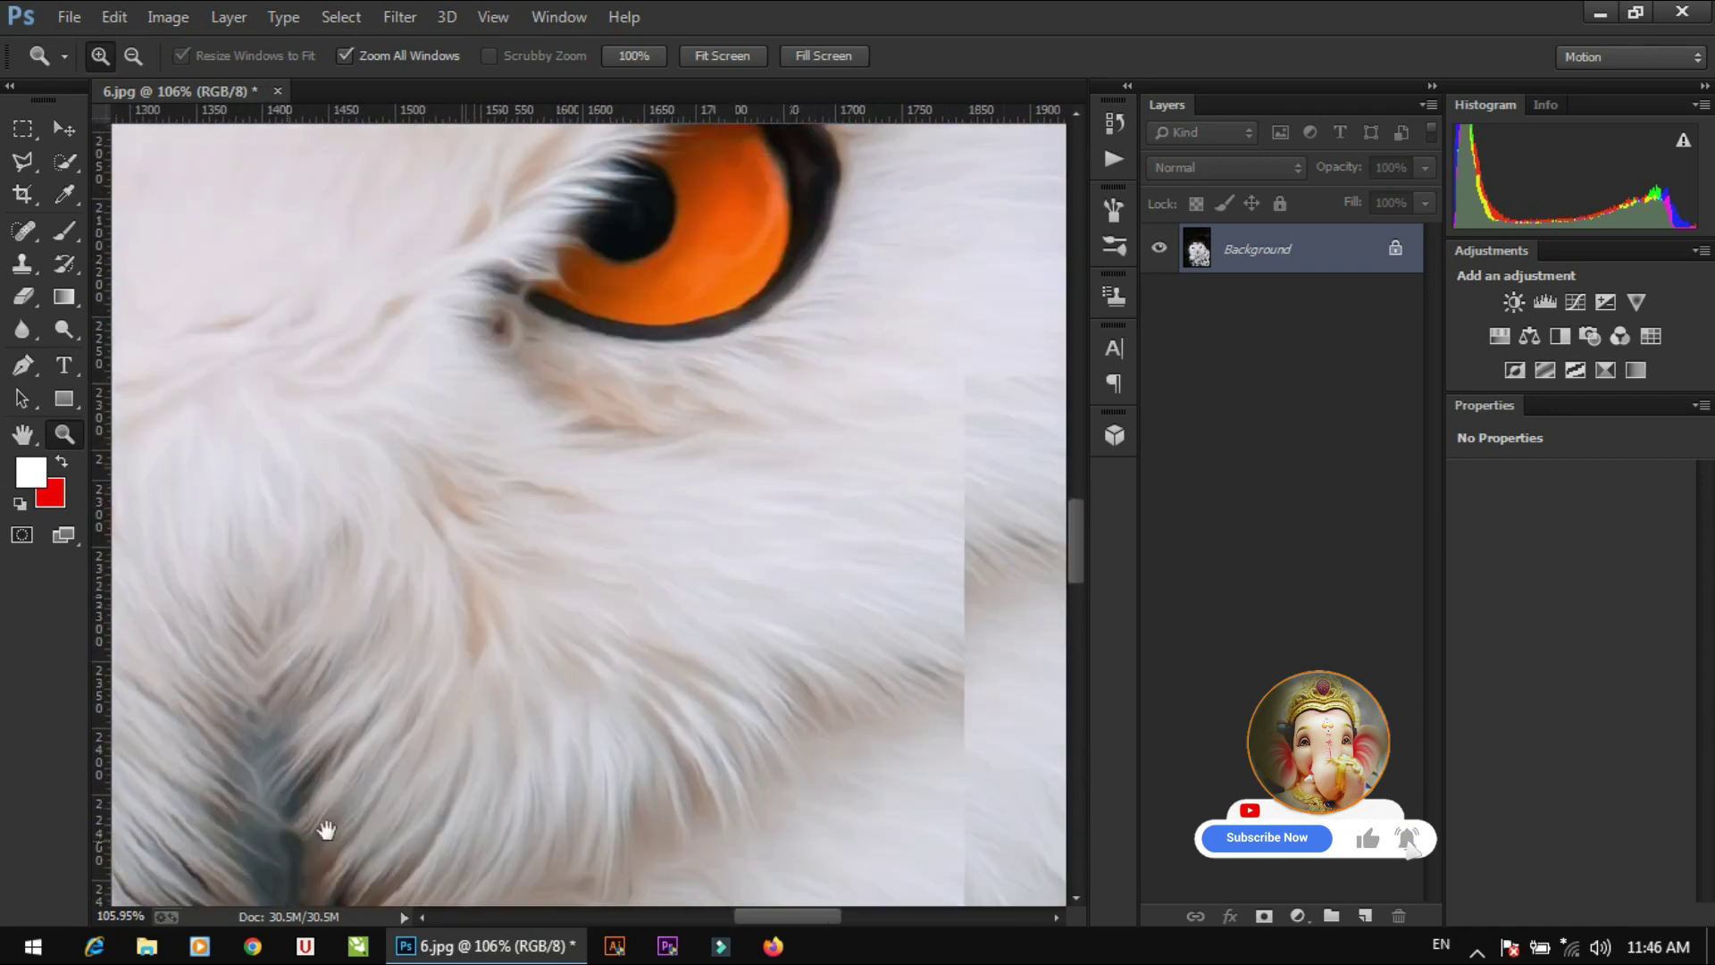
pyautogui.moveTo(604, 576); pyautogui.dragTo(605, 728)
pyautogui.scroll(-5, 464, 536)
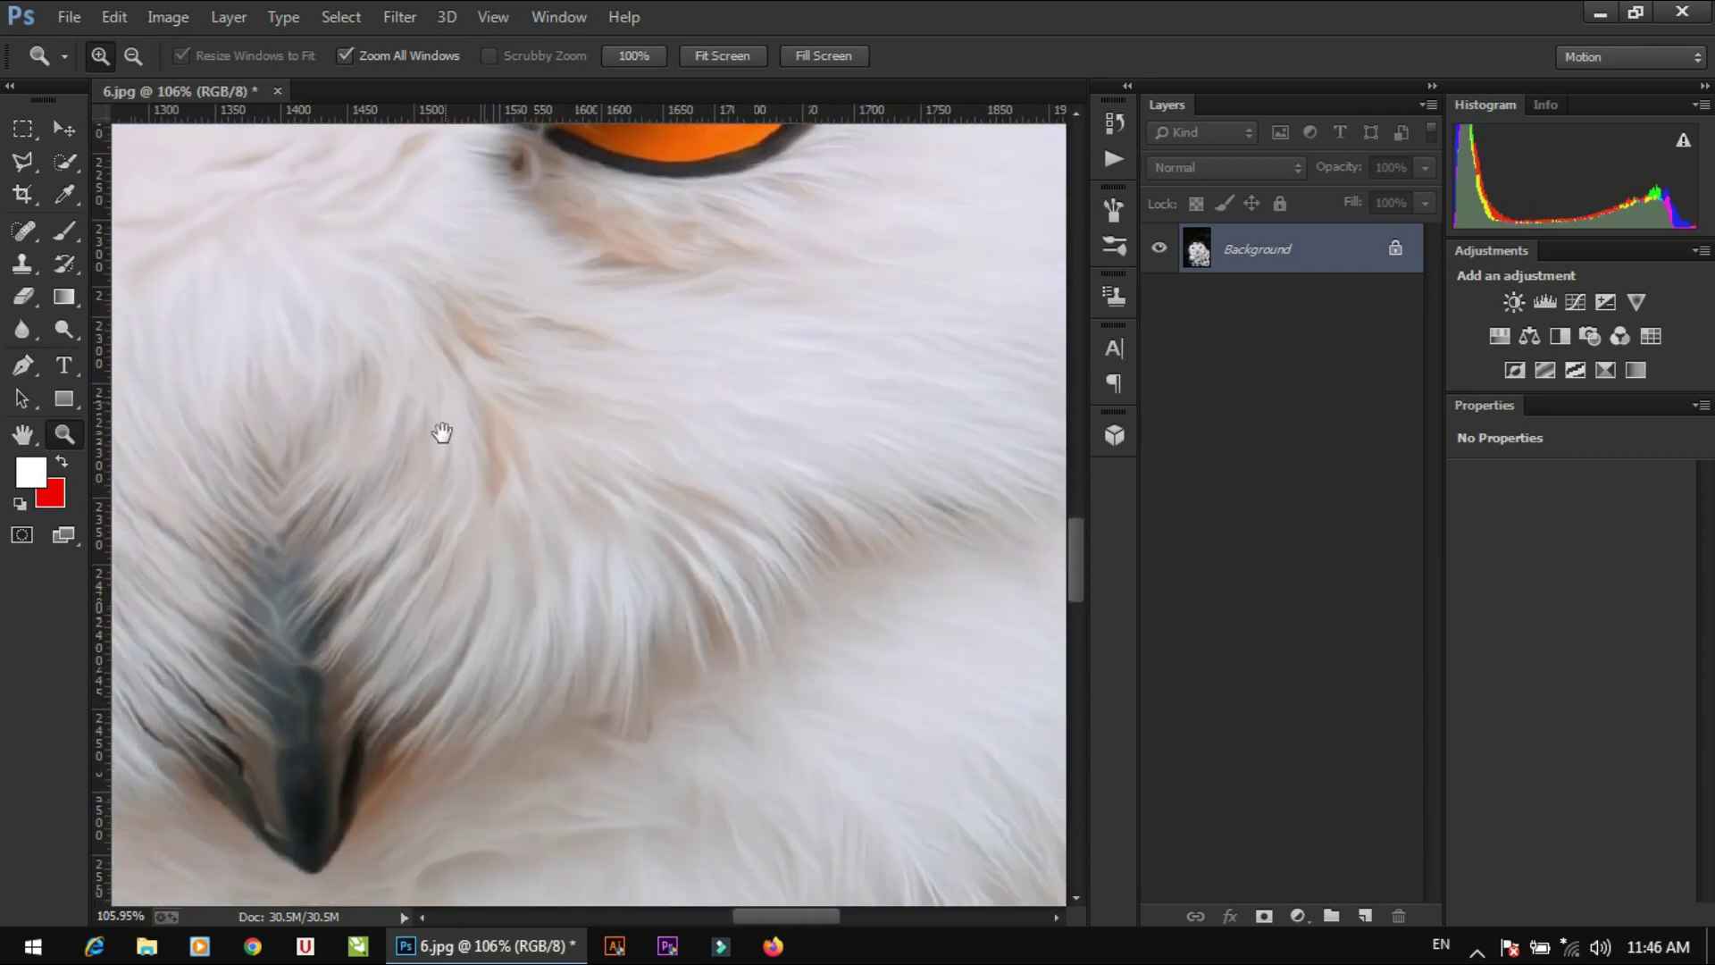
pyautogui.scroll(-5, 536, 268)
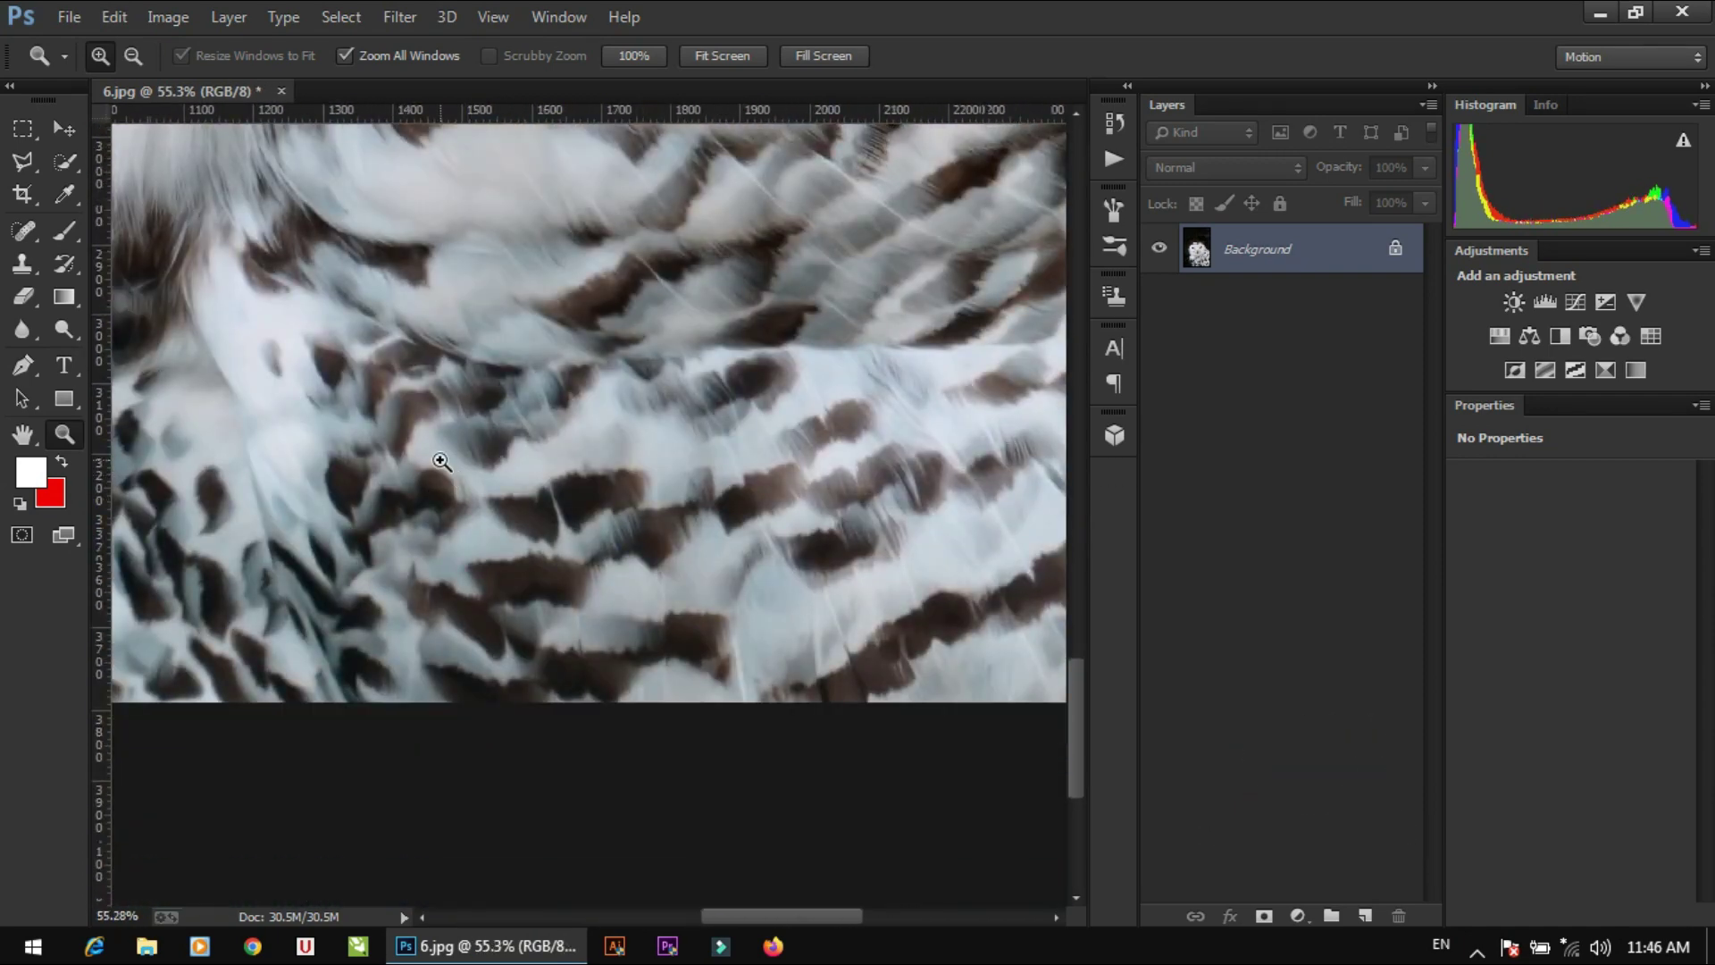
pyautogui.scroll(-5, 441, 460)
pyautogui.click(280, 92)
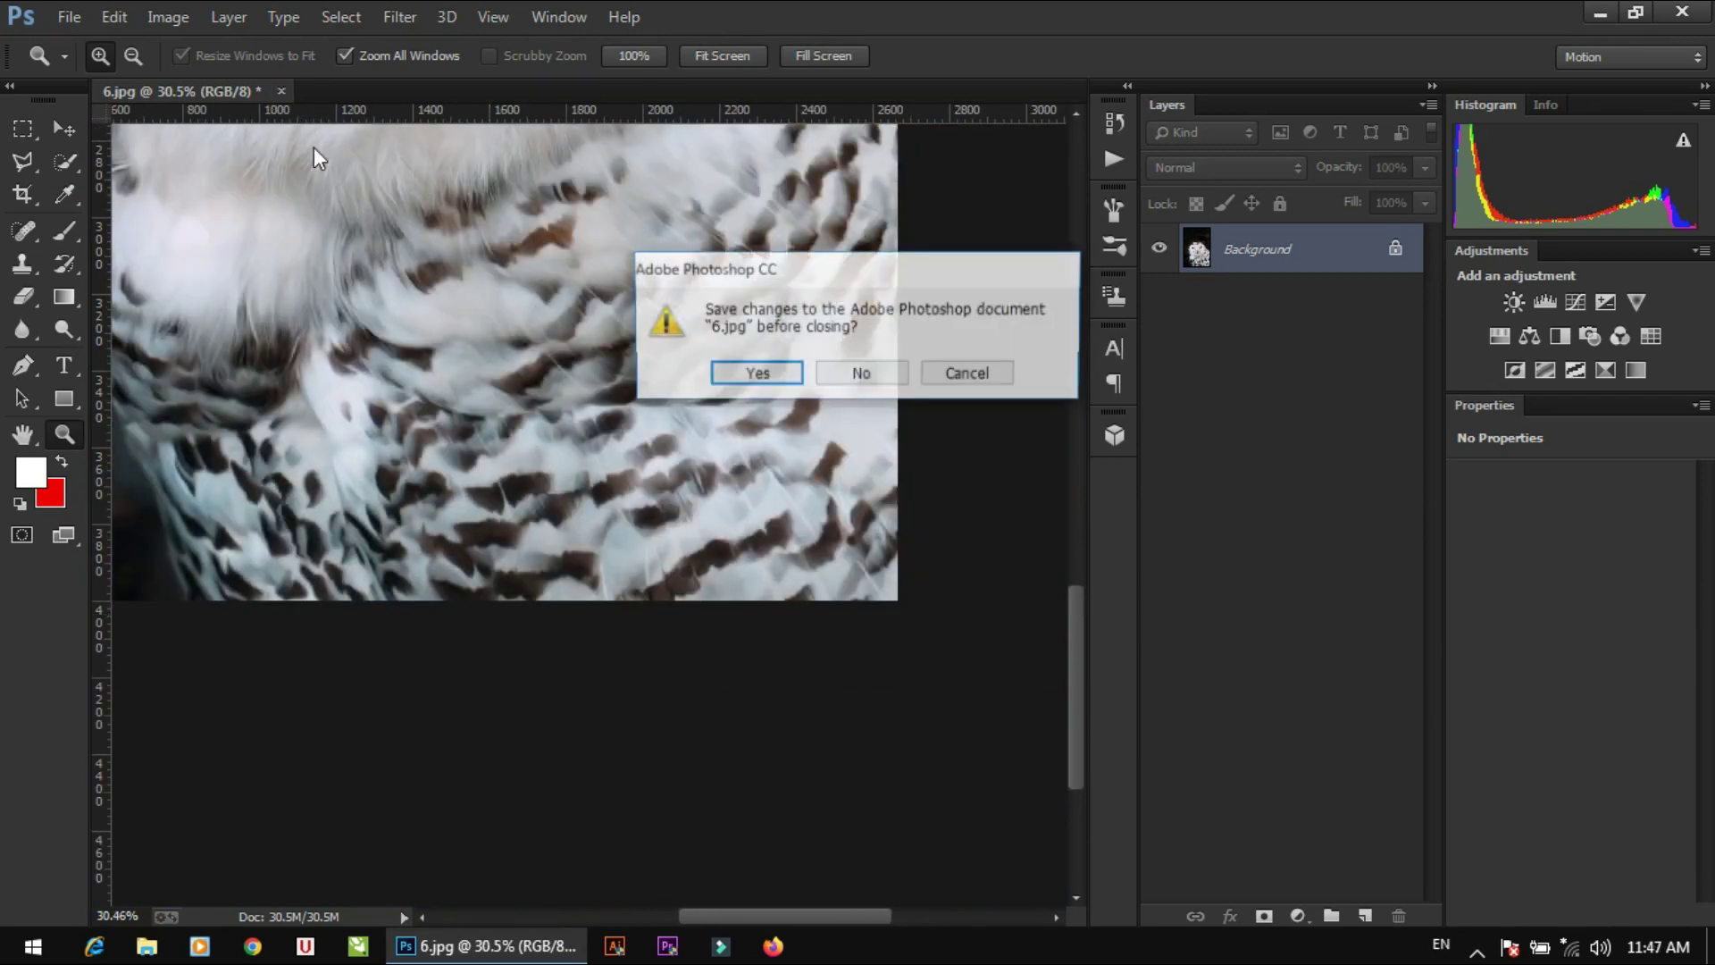
# Discard the owl edits and minimize Photoshop to the desktop.
pyautogui.click(863, 374)
pyautogui.press('v')
pyautogui.click(1665, 23)
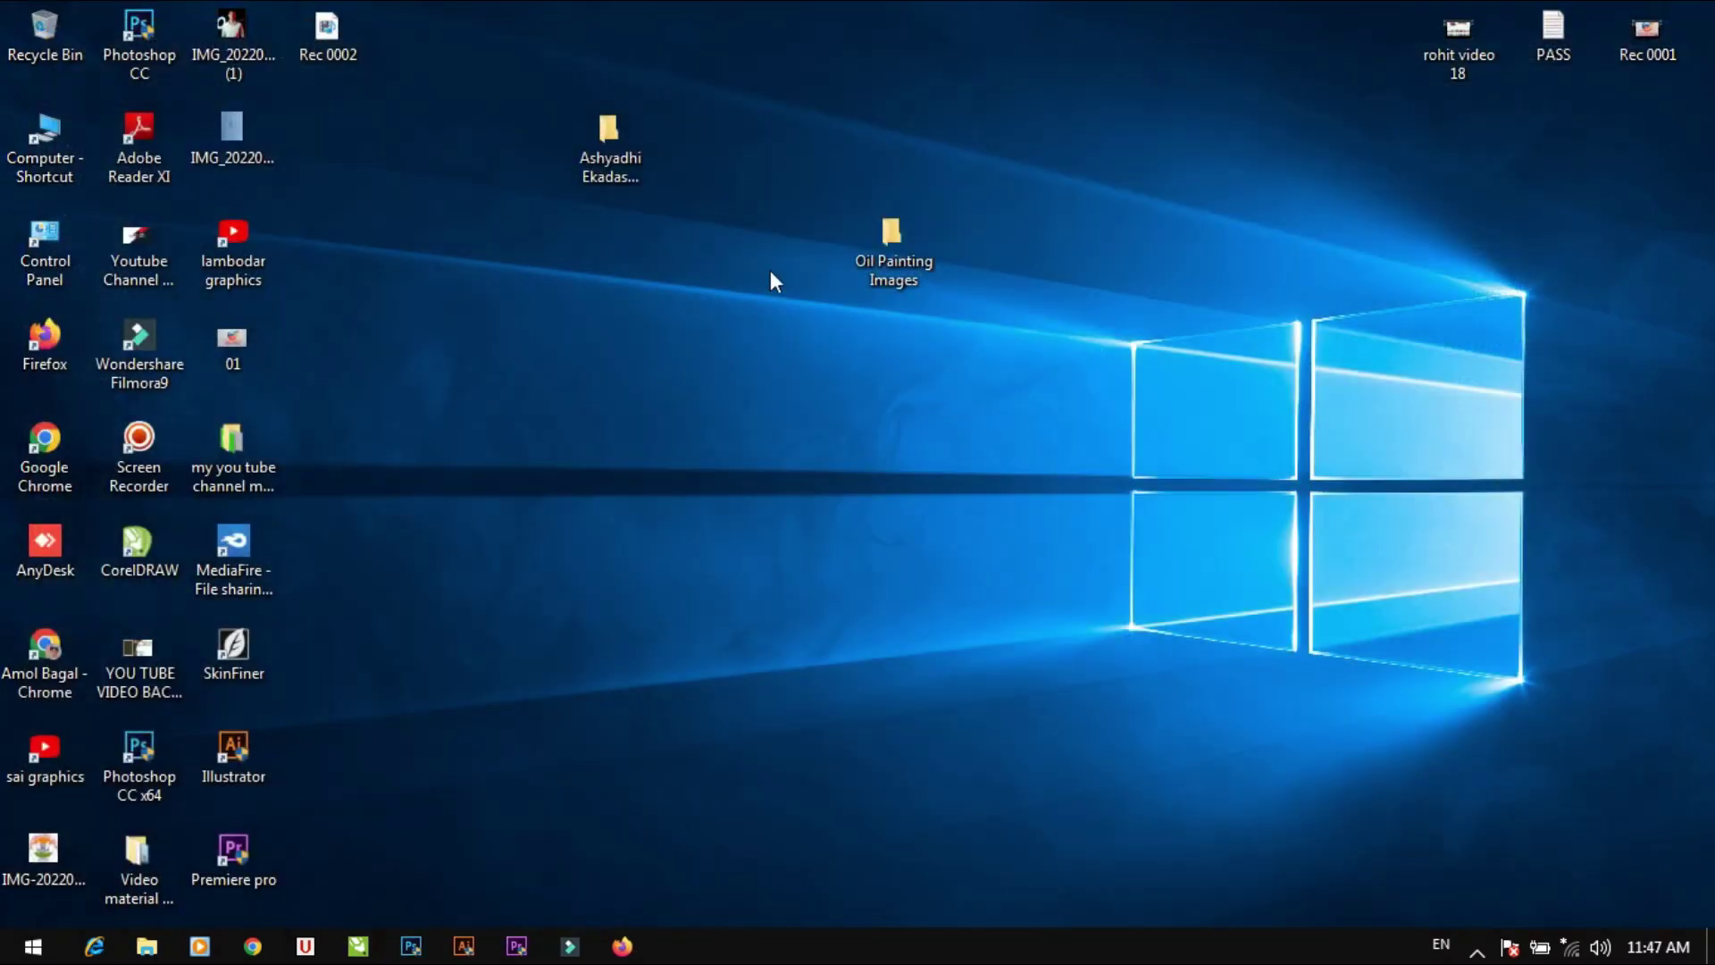
# Look over the contents of the Oil Painting Images folder and close it.
pyautogui.doubleClick(896, 237)
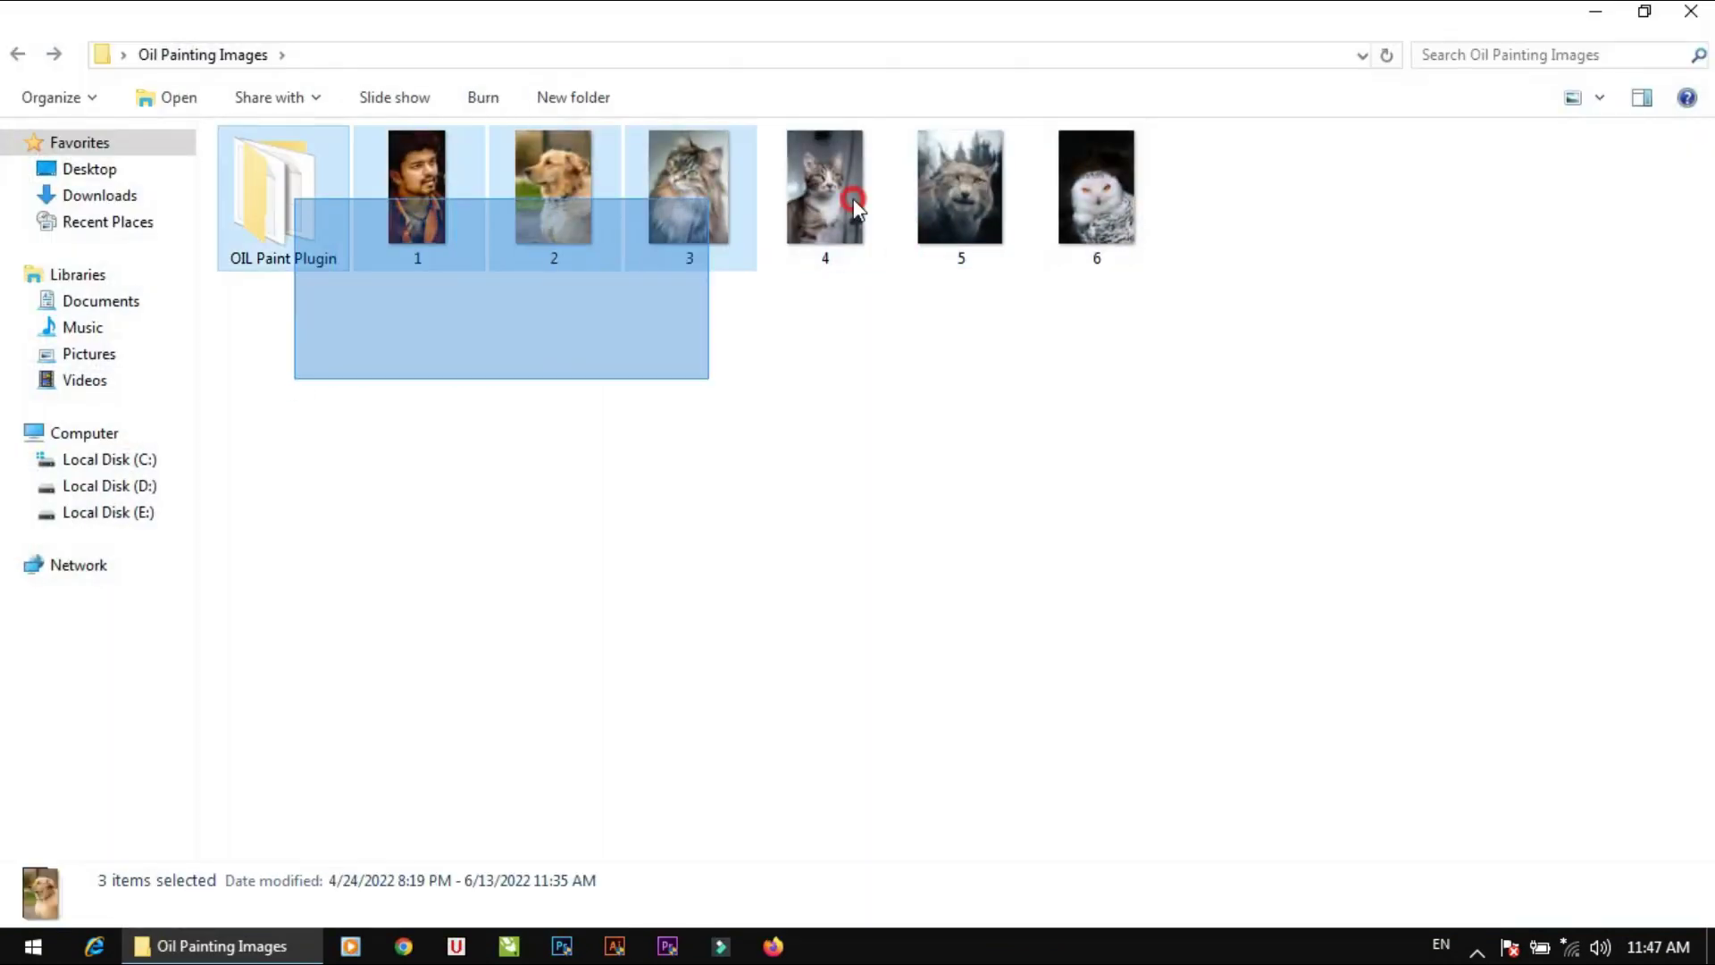
pyautogui.moveTo(305, 389); pyautogui.dragTo(1118, 325)
pyautogui.click(1117, 325)
pyautogui.click(1691, 12)
# Check the Oil Painting Images folder properties: 19.3 MB, 11 files, 1 folder.
pyautogui.rightClick(920, 223)
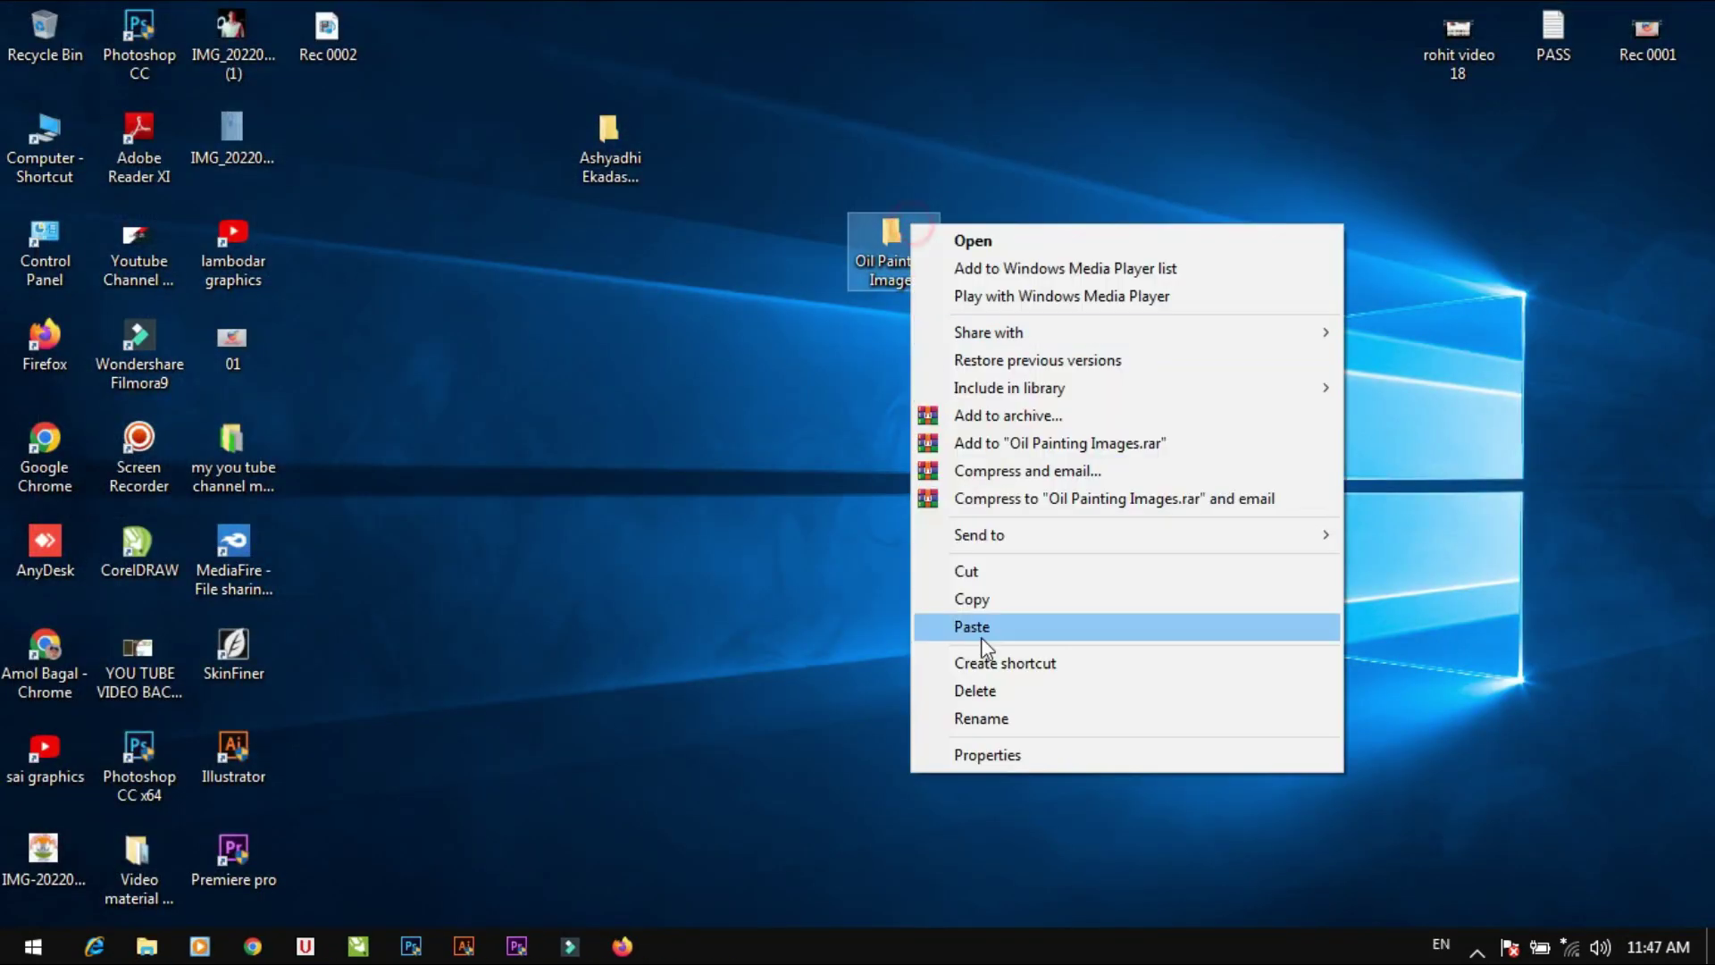
pyautogui.click(986, 761)
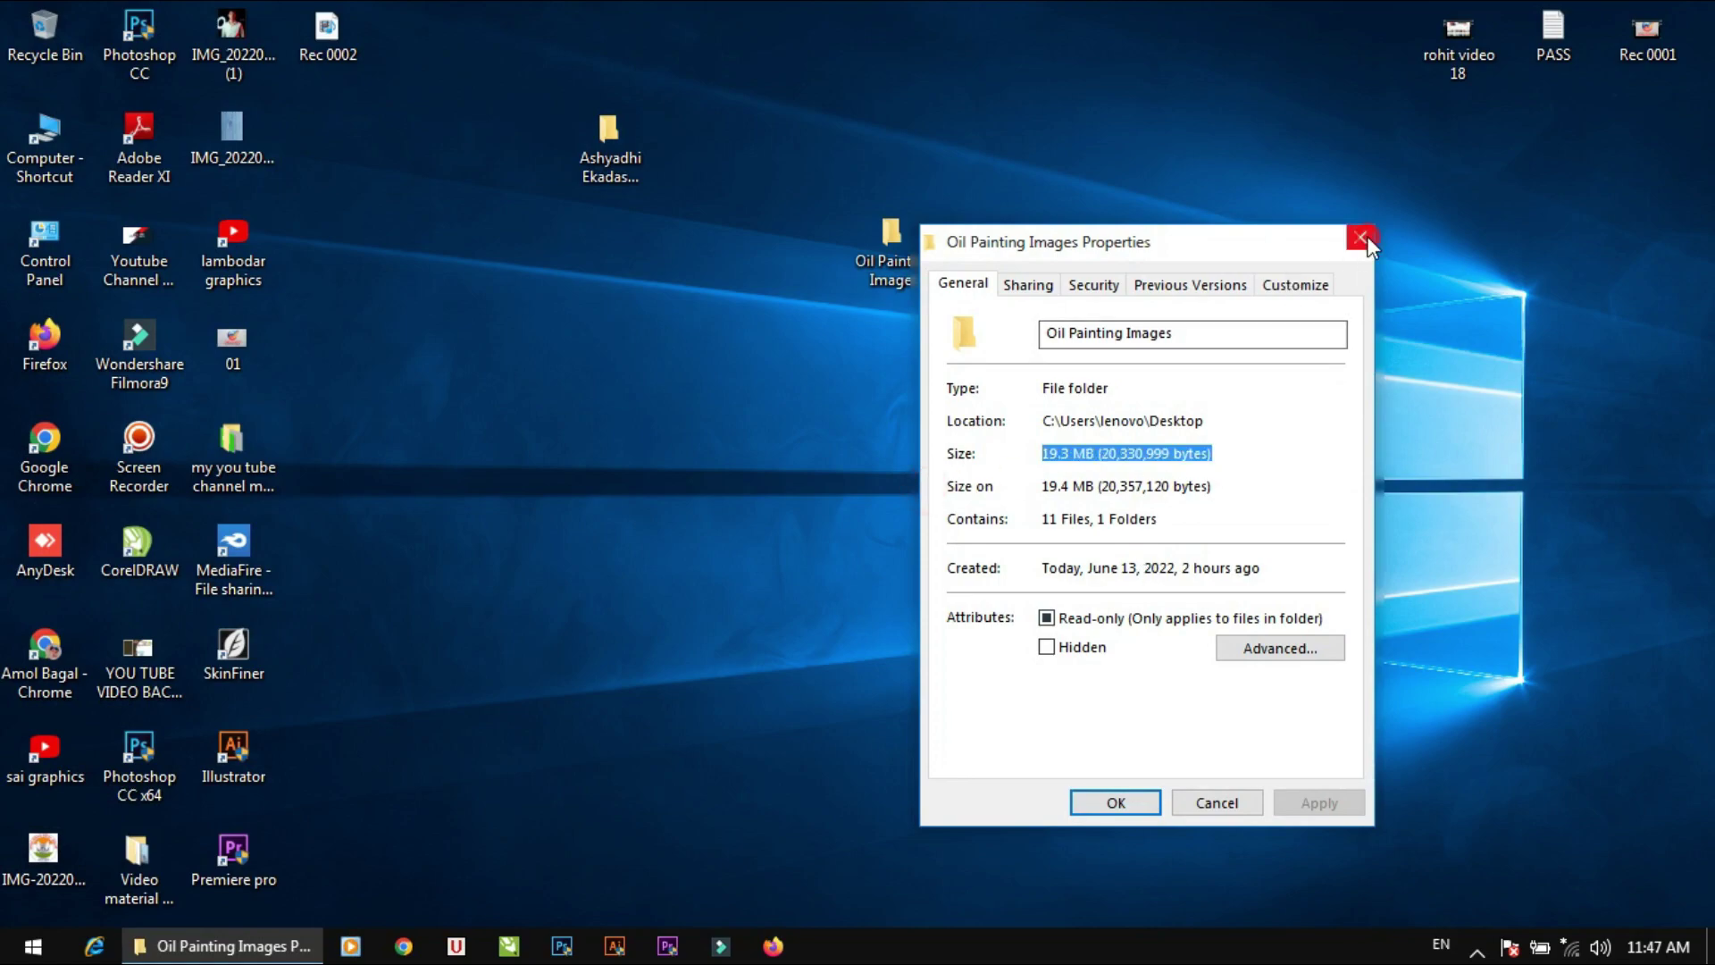
pyautogui.click(1362, 239)
pyautogui.rightClick(675, 305)
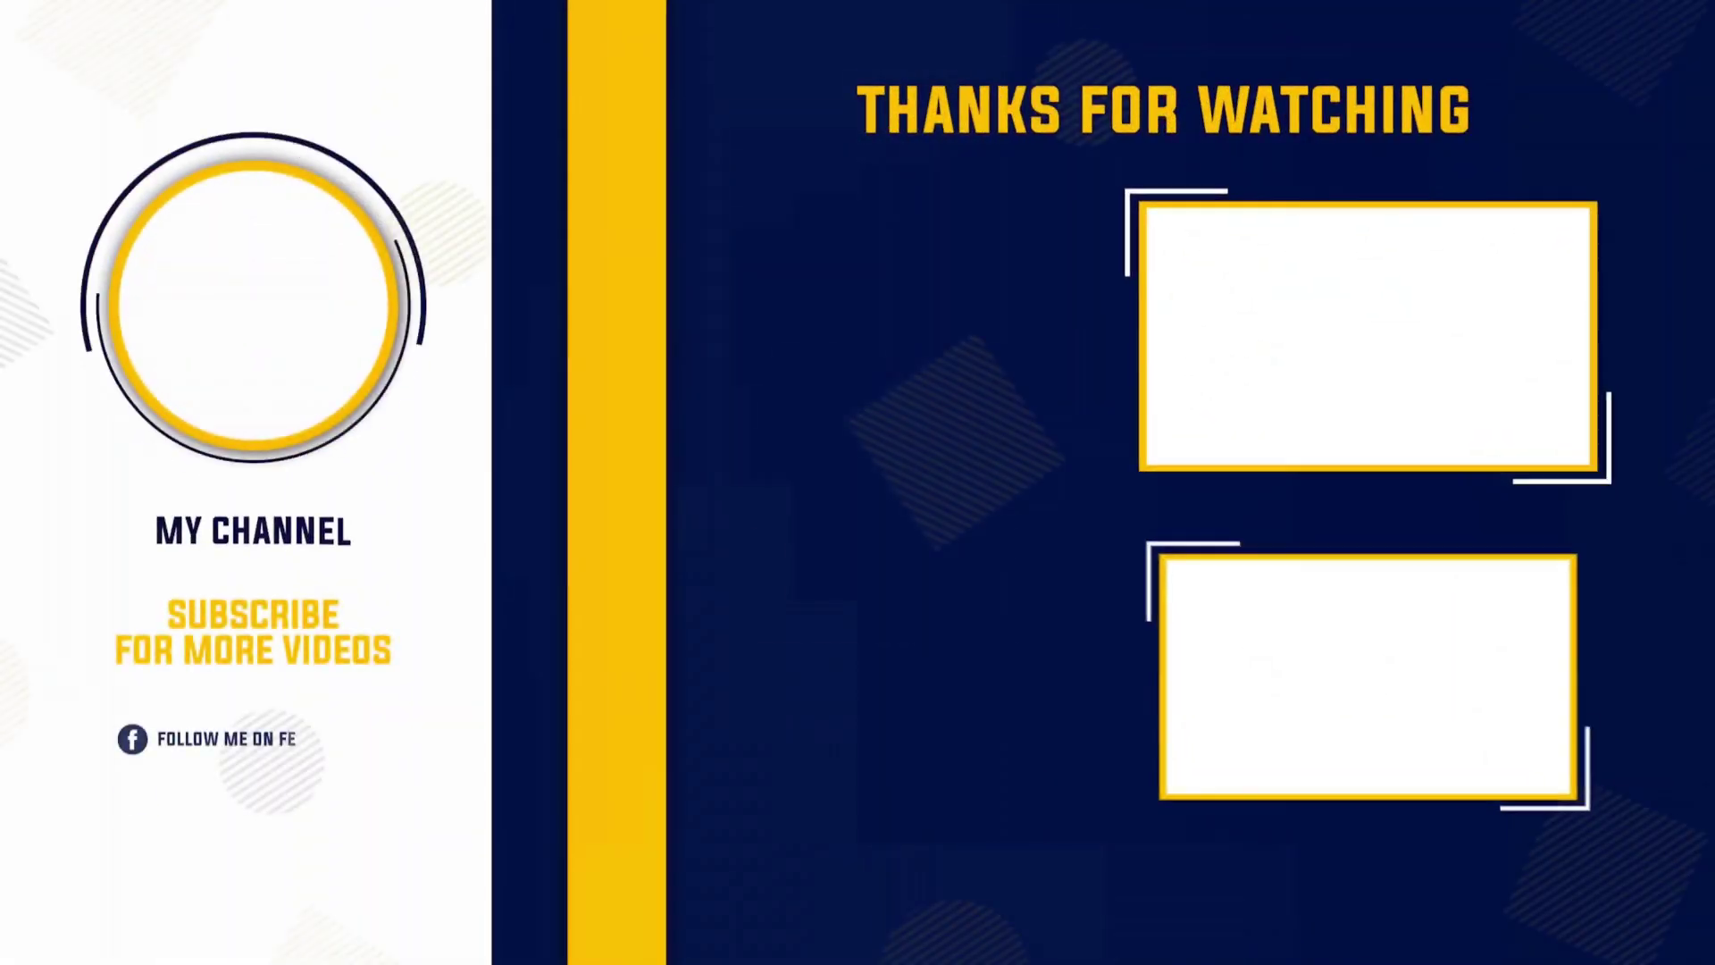